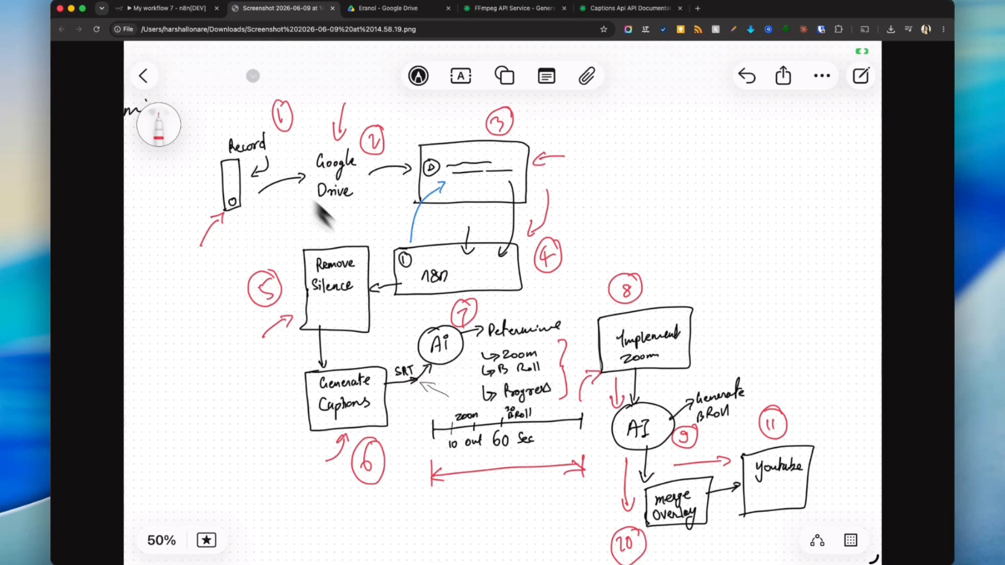
- Return to the workflow and open the Switch1 node to inspect its output
left_click(193, 12)
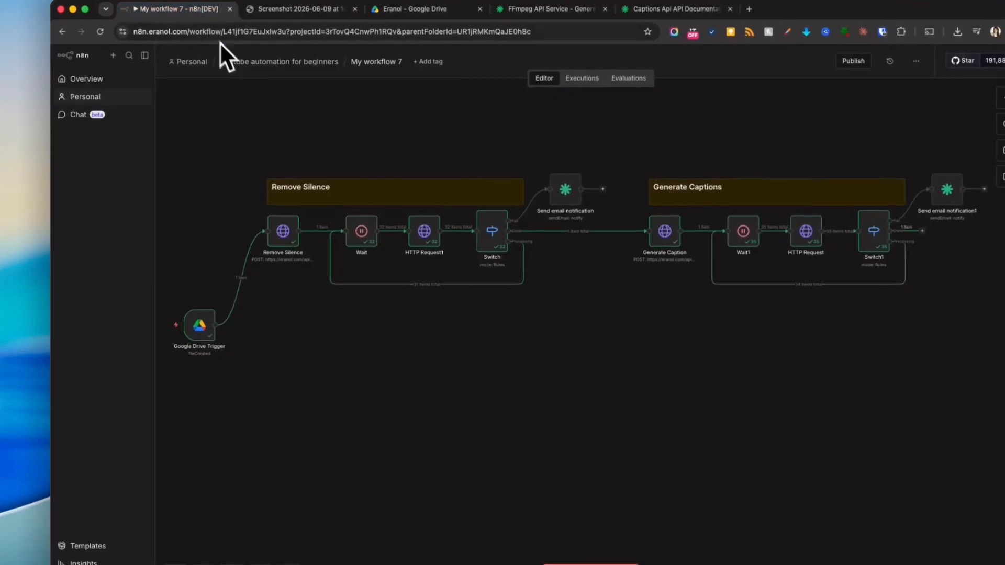
left_click_drag(770, 310, 465, 294)
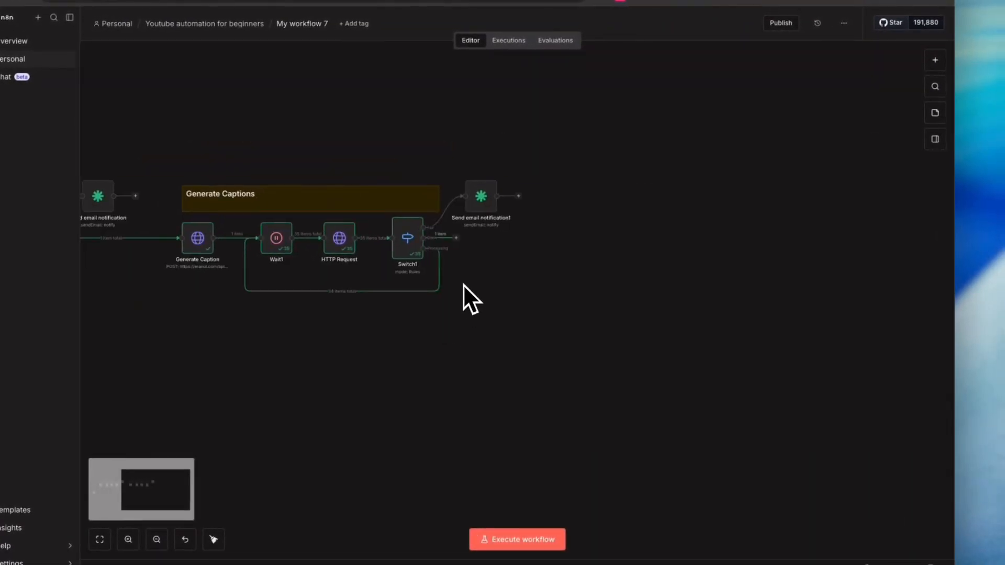
double_click(406, 236)
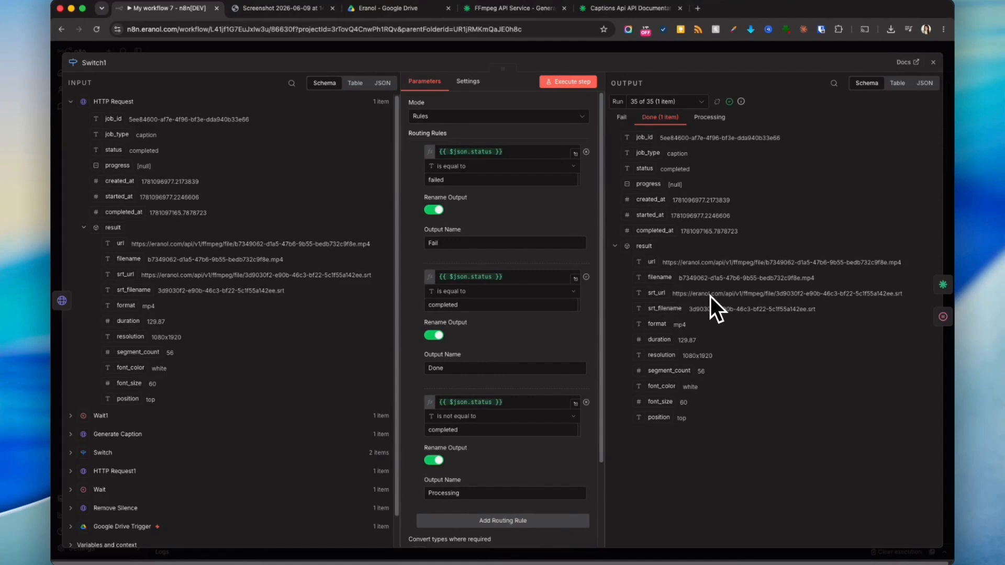
- Copy the srt_url from Switch1's output, open it in a new browser tab and read the subtitle file
left_click_drag(903, 293, 671, 294)
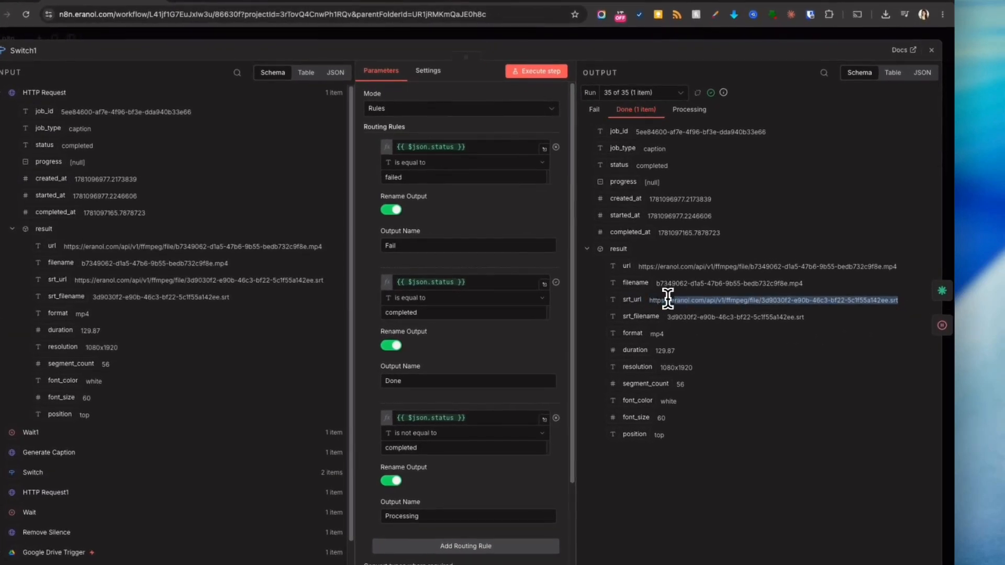
key("super+c")
key("super+t")
key("super+v")
key("Return")
scroll(258, 184, "down", 20)
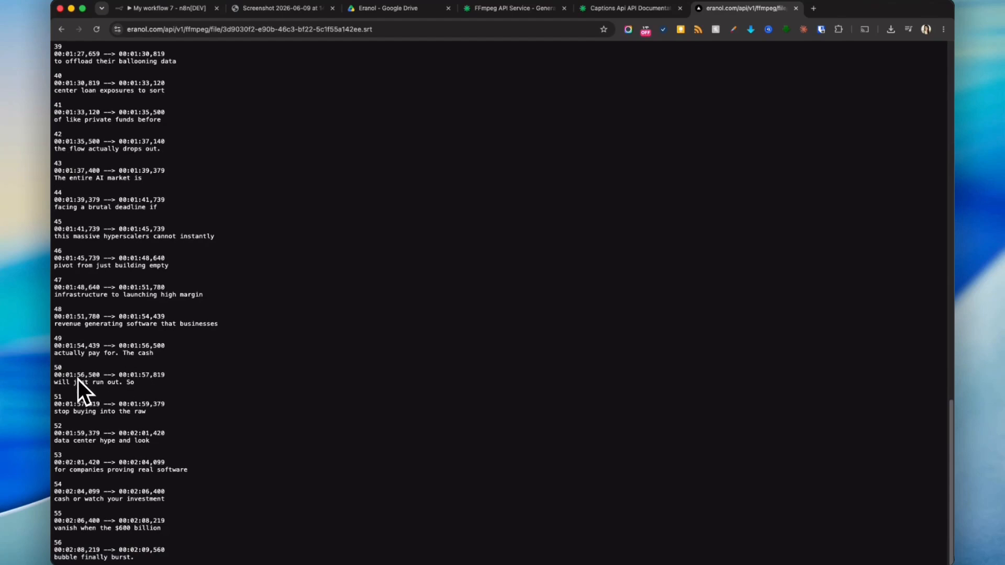
mouse_move(55, 375)
left_mouse_down()
mouse_move(183, 379)
mouse_move(58, 367)
left_mouse_up()
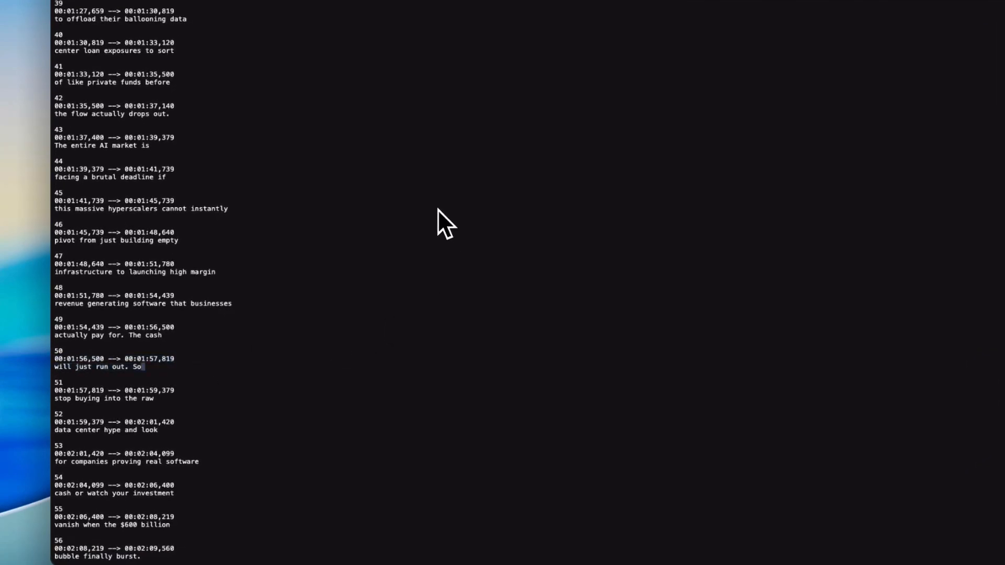
left_click(181, 8)
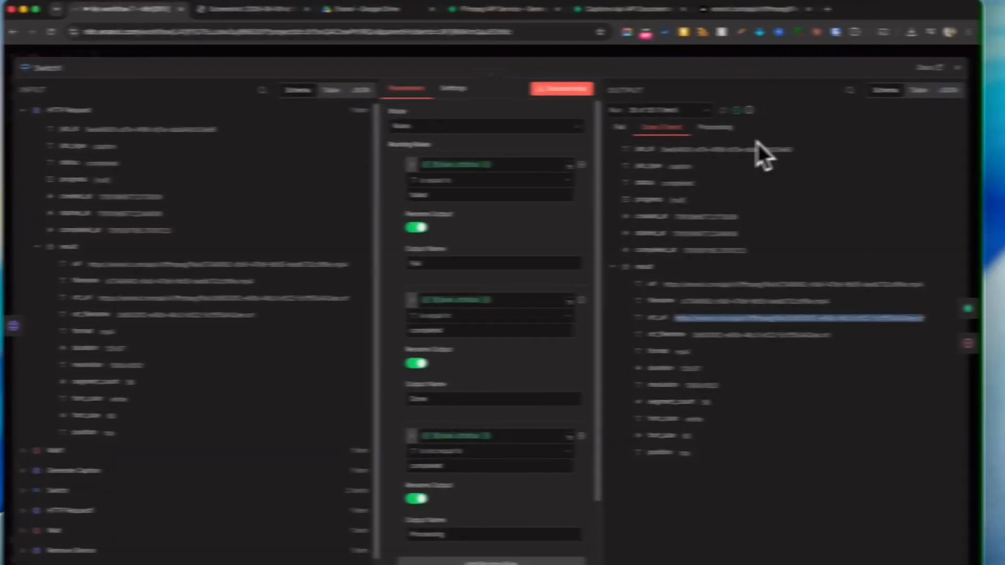
left_click(767, 56)
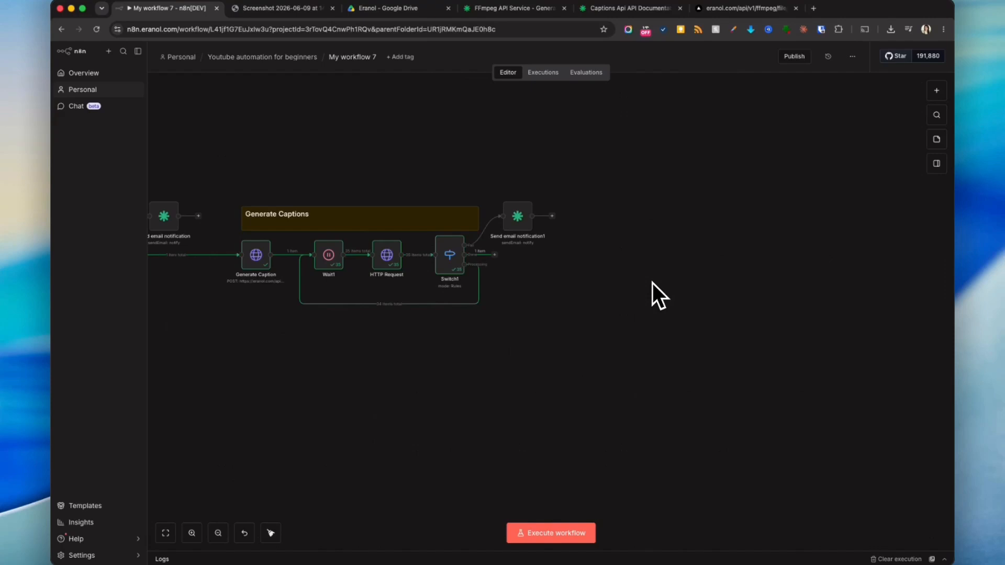
- Add an AI Agent node to the canvas after the caption section
left_click(937, 90)
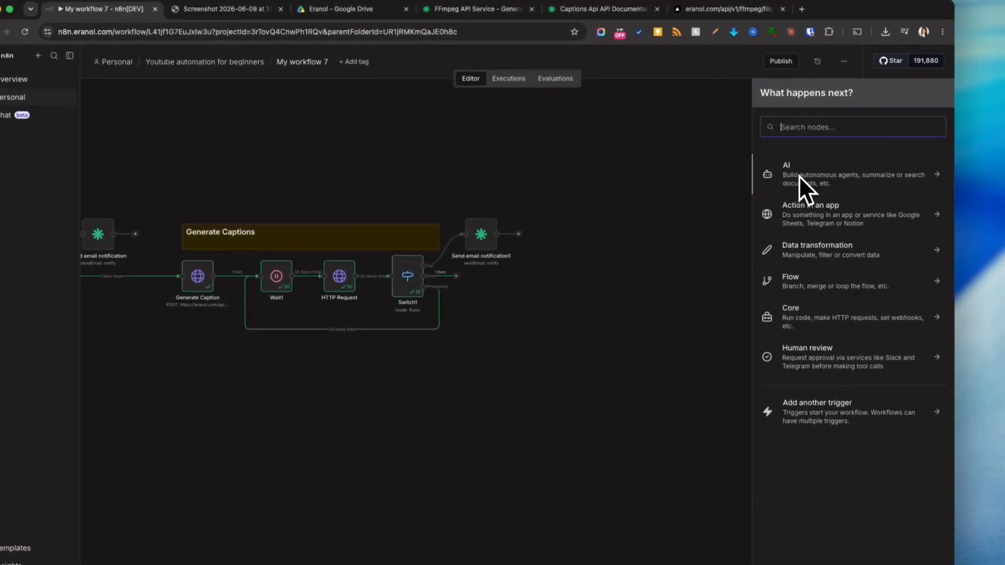
type("a")
left_click(767, 181)
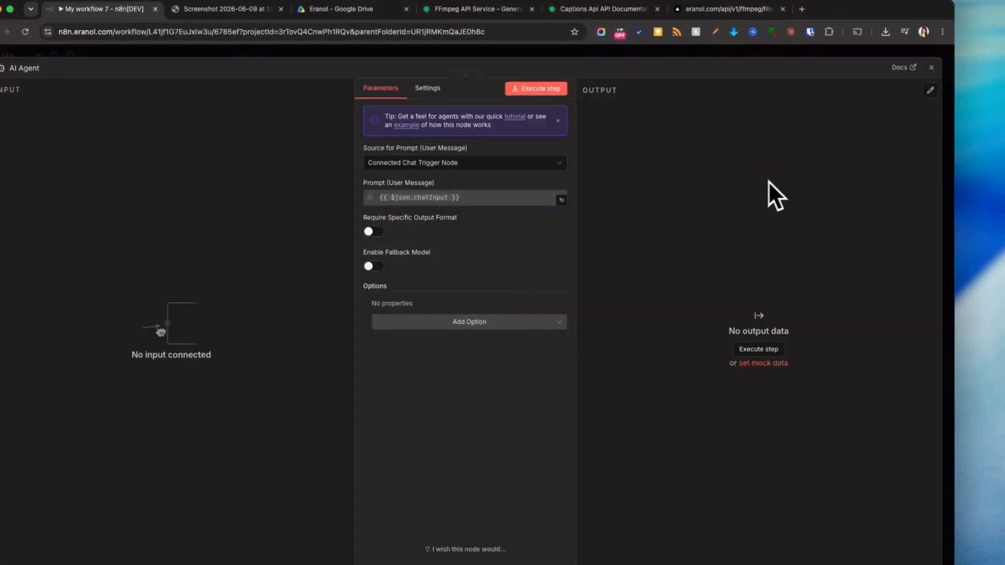
key("Escape")
left_click_drag(819, 363, 600, 249)
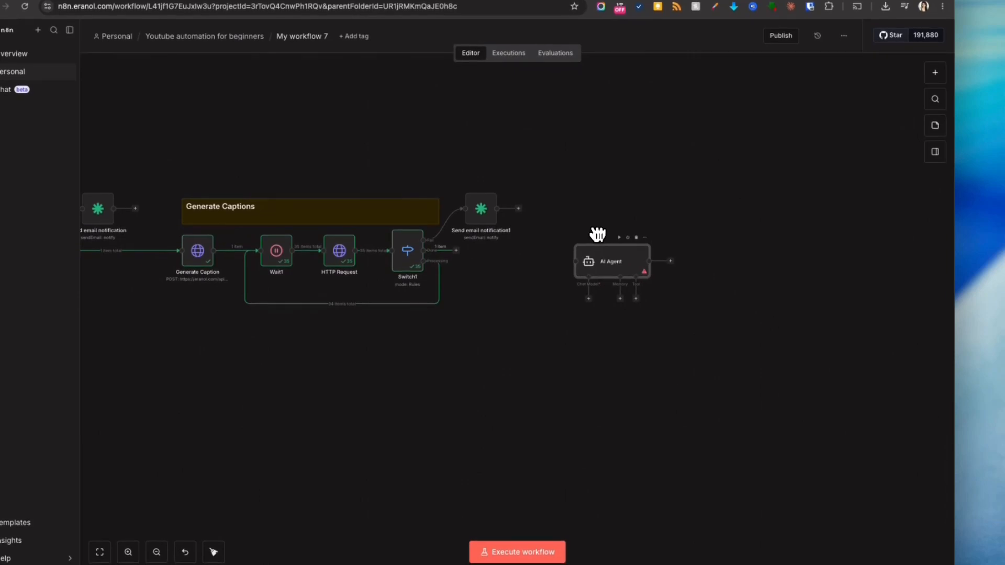
double_click(599, 249)
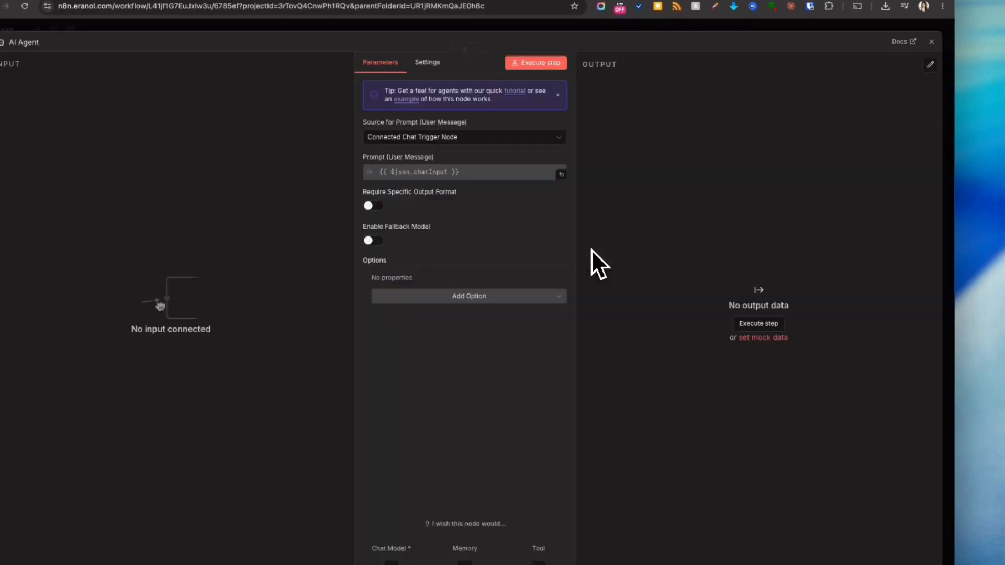
key("Escape")
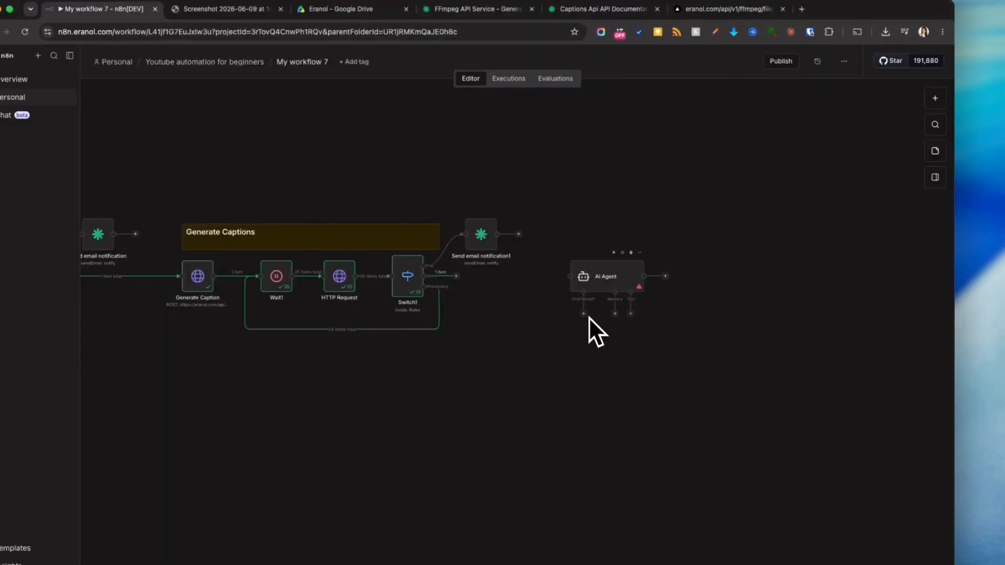
- Attach an OpenRouter Chat Model to the AI Agent using the model google/gemma-4-31b-it:free
left_click(584, 313)
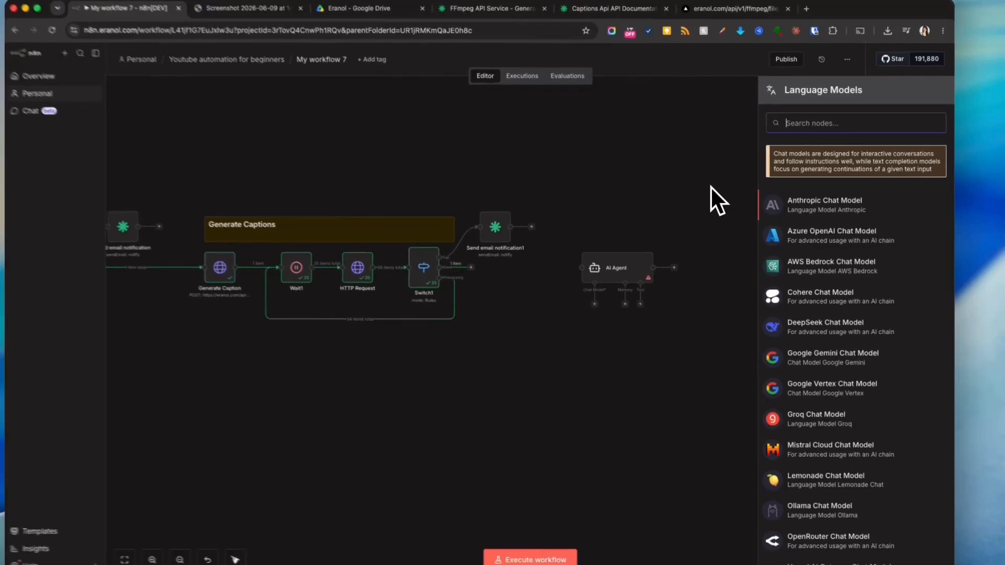
type("open")
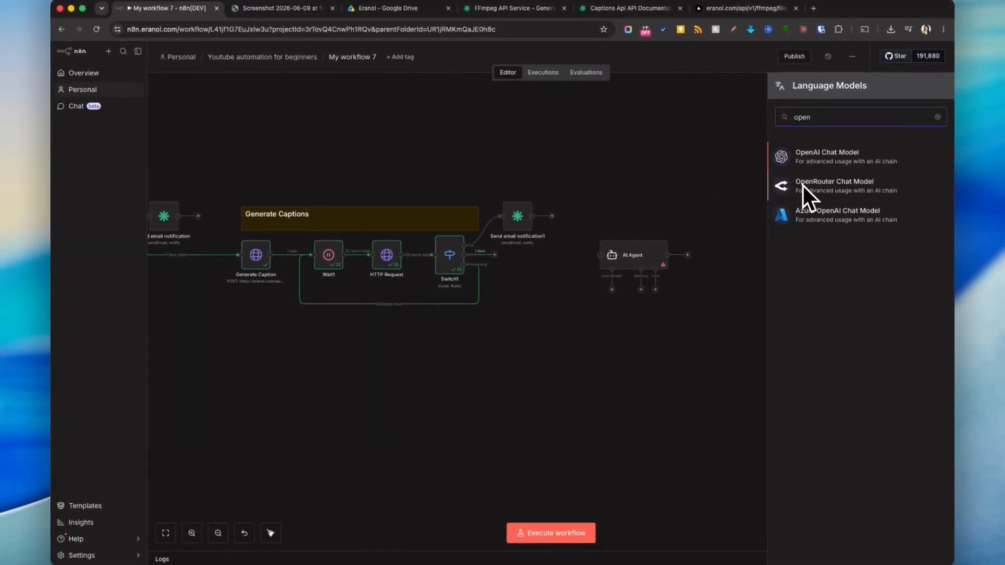
left_click(836, 188)
left_click(429, 158)
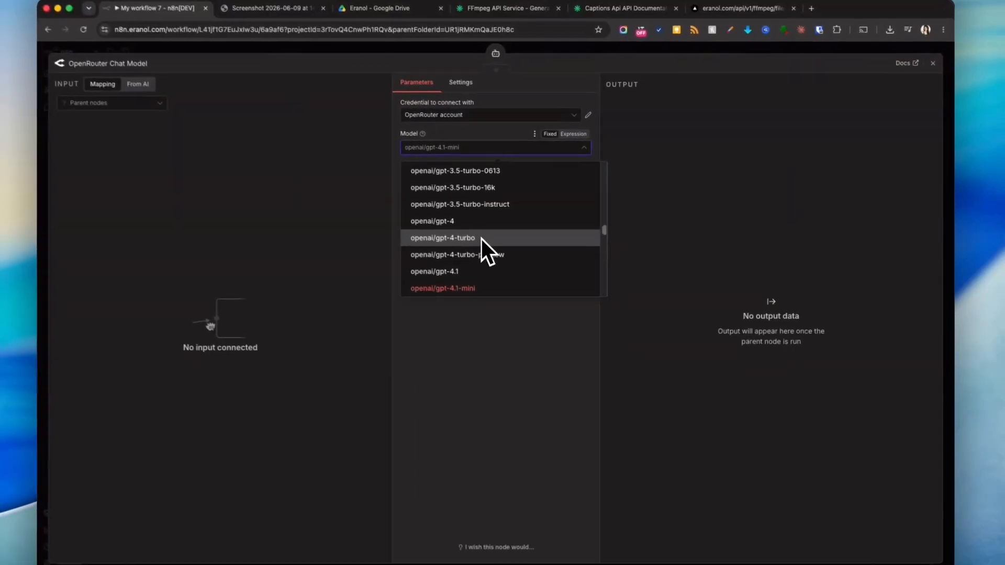
scroll(488, 243, "up", 2)
type("free")
scroll(497, 222, "up", 5)
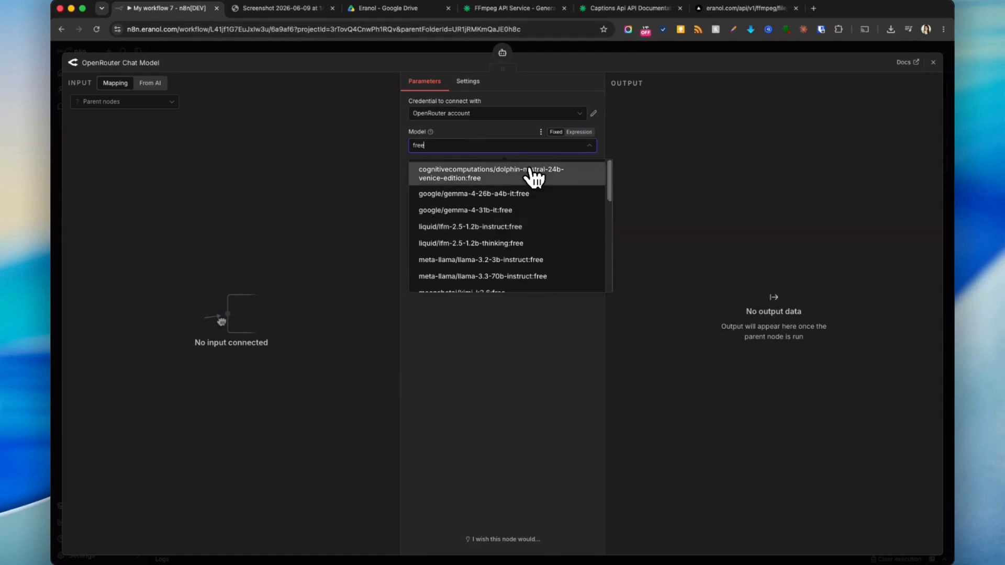
left_click(544, 210)
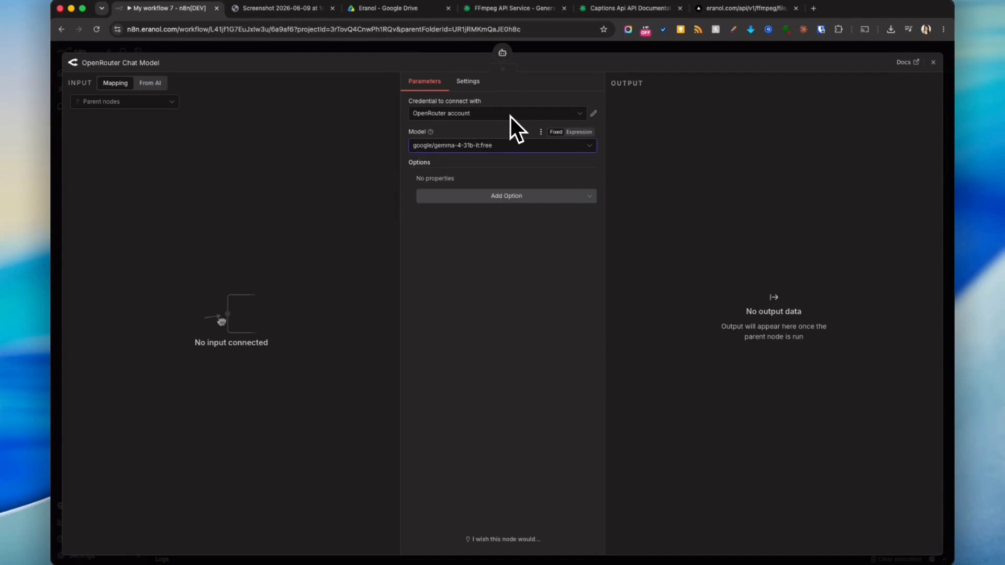
left_click(506, 198)
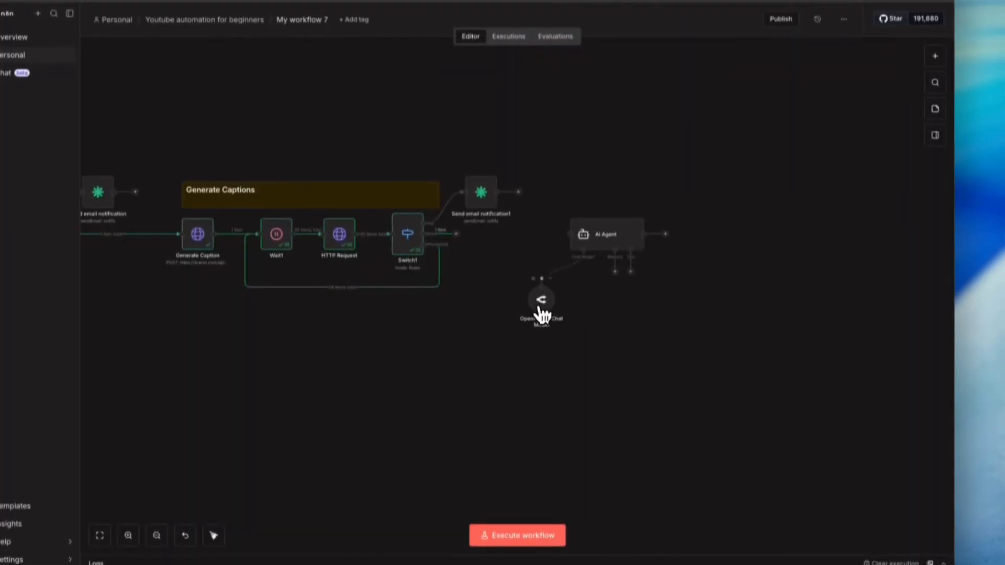
left_click_drag(539, 309, 579, 293)
- Add a System Message option to the AI Agent
double_click(616, 230)
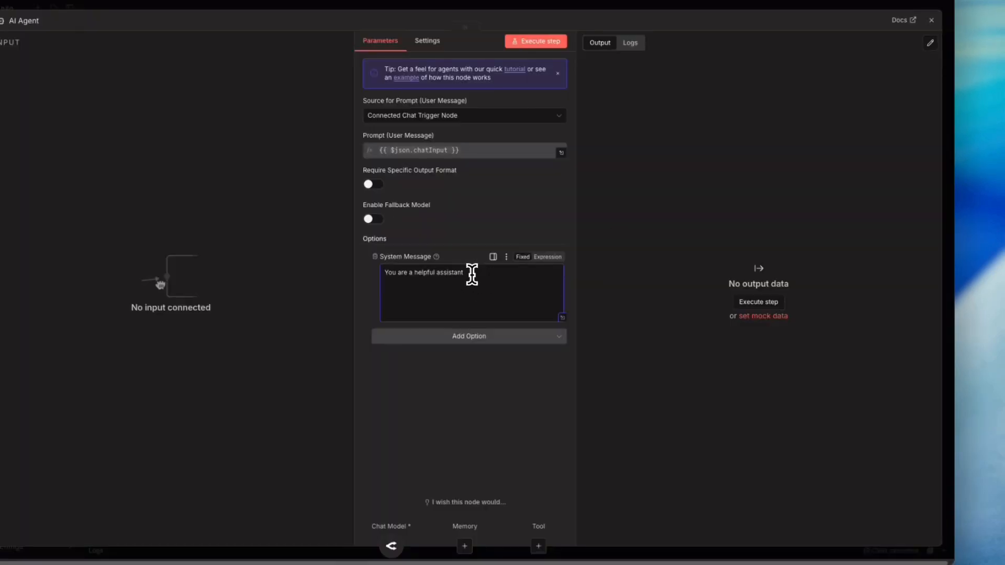
left_click_drag(471, 273, 382, 272)
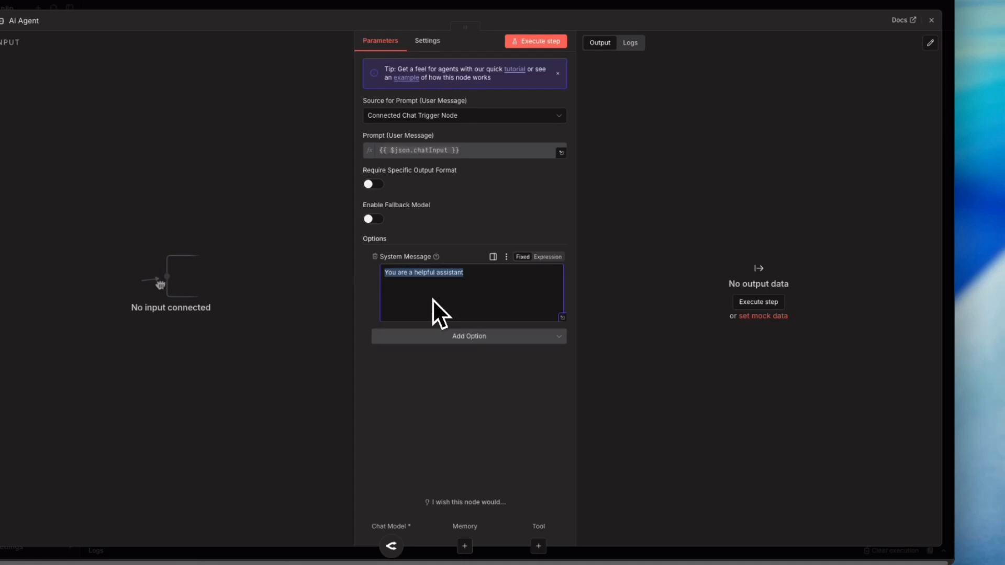
left_click(473, 337)
left_click(563, 318)
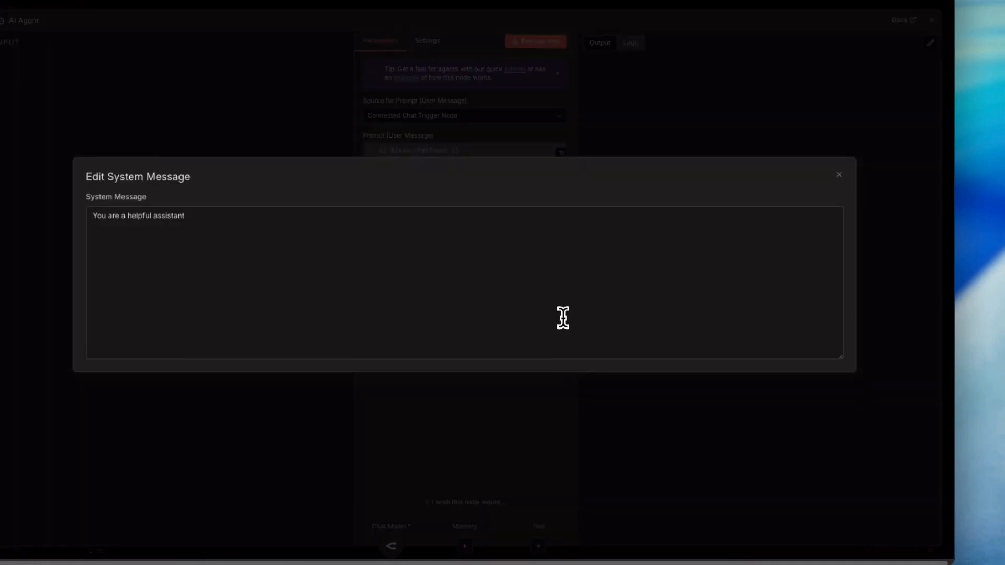
left_click(839, 173)
- Set the AI Agent's prompt source to Define below and remove the System Message option
left_click(463, 119)
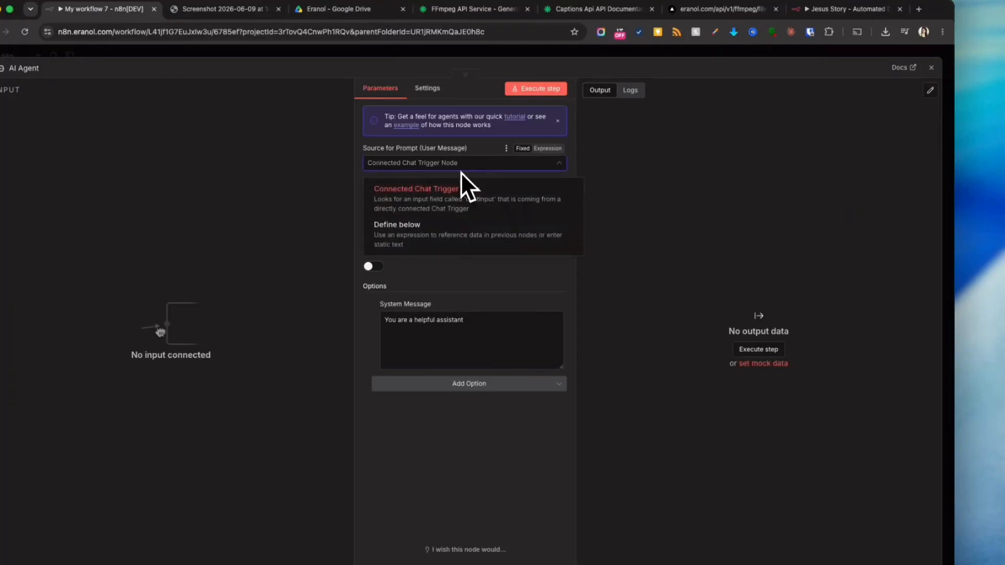
left_click(407, 238)
left_click(400, 206)
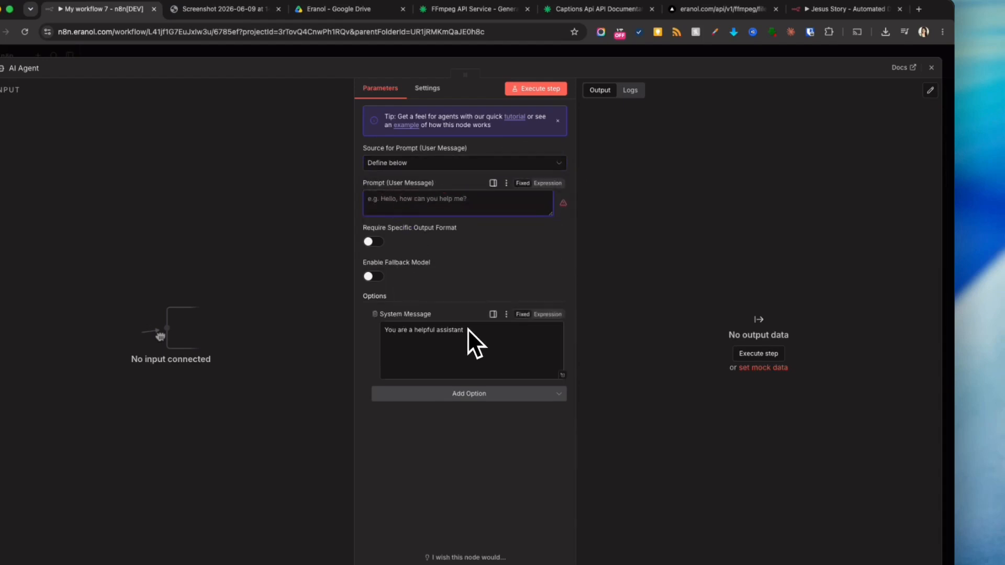
left_click(375, 314)
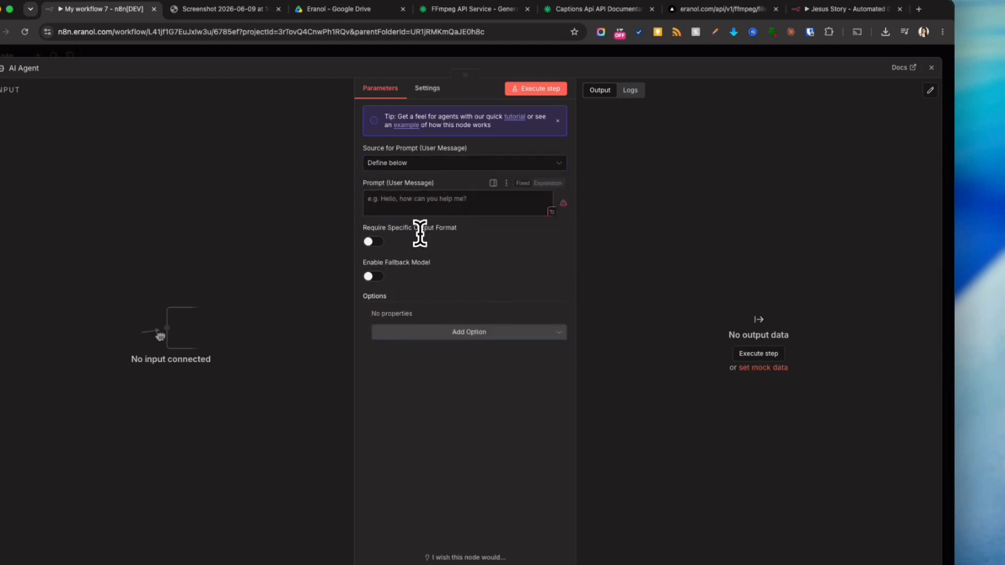
- Connect the Switch1 output to the AI Agent and reopen the AI Agent node
left_click_drag(553, 215, 544, 287)
left_click(511, 210)
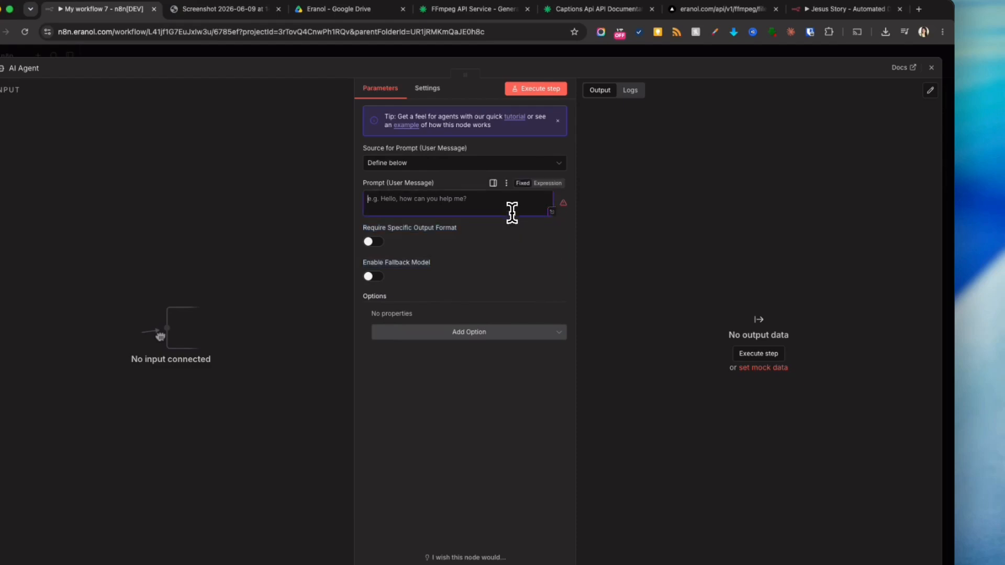
left_click(683, 55)
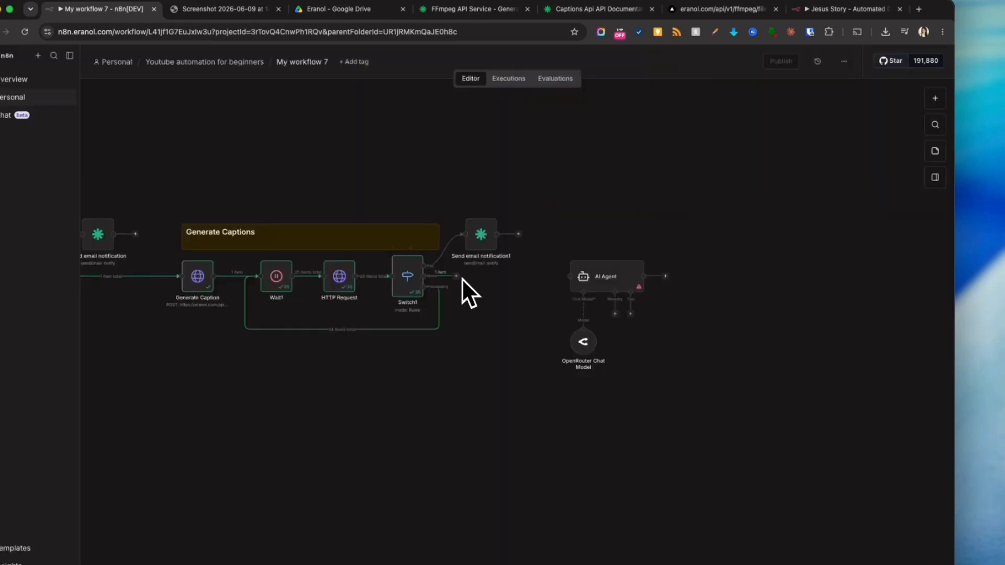
double_click(614, 285)
left_click(553, 212)
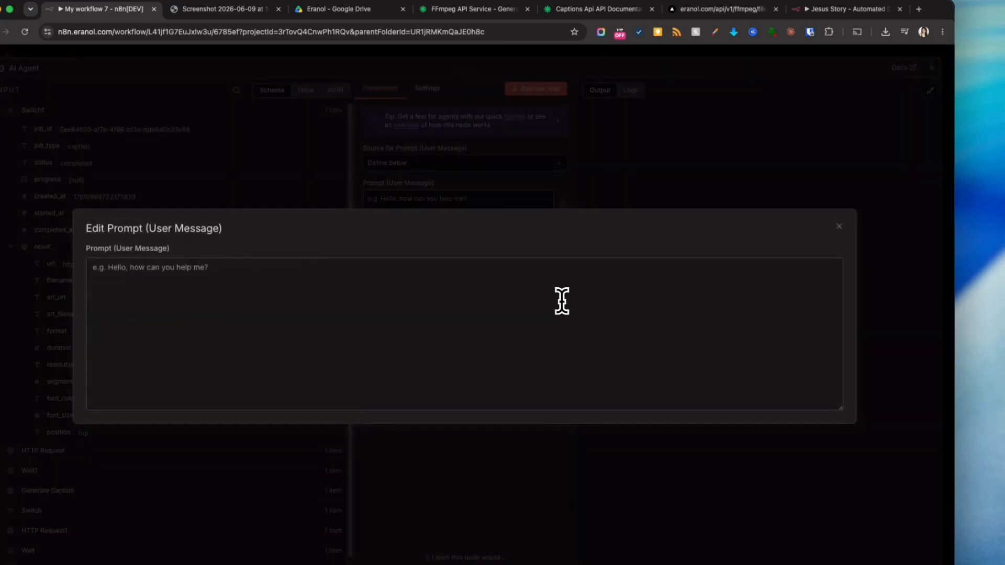
left_click(840, 229)
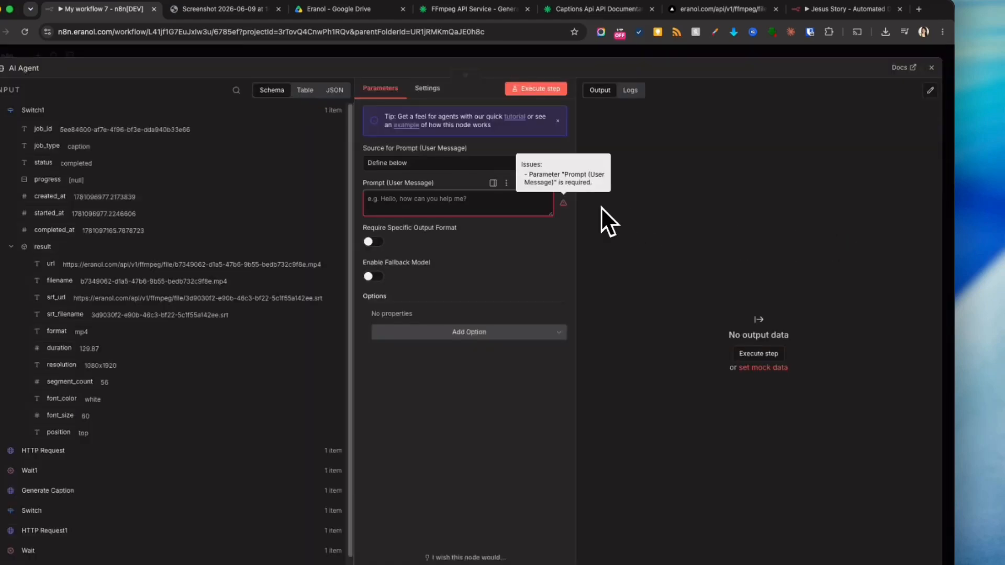
- Write the prompt expression "You are a social media expert, here is the STR file" followed by a new line
left_click(547, 184)
left_click(559, 203)
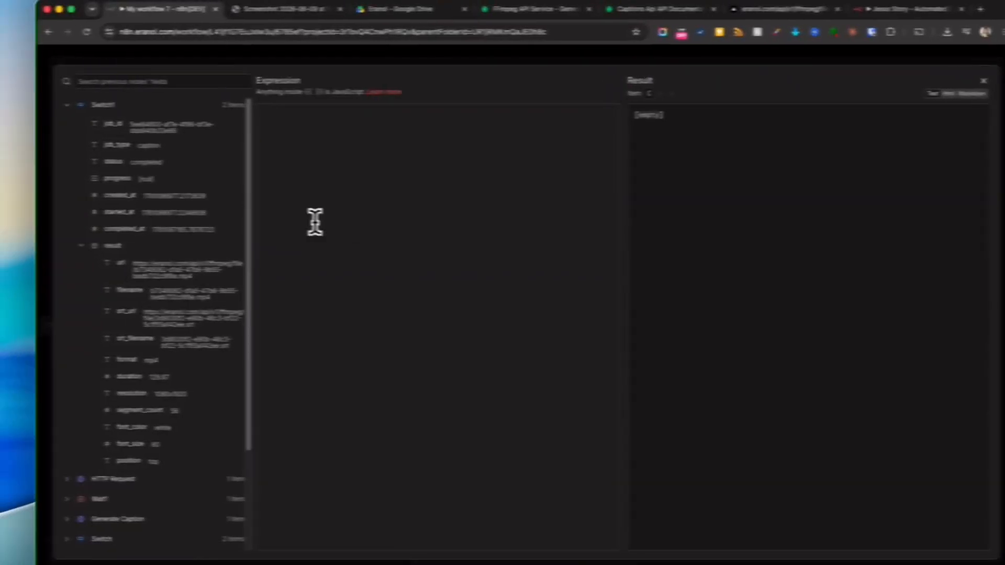
type("You are a so")
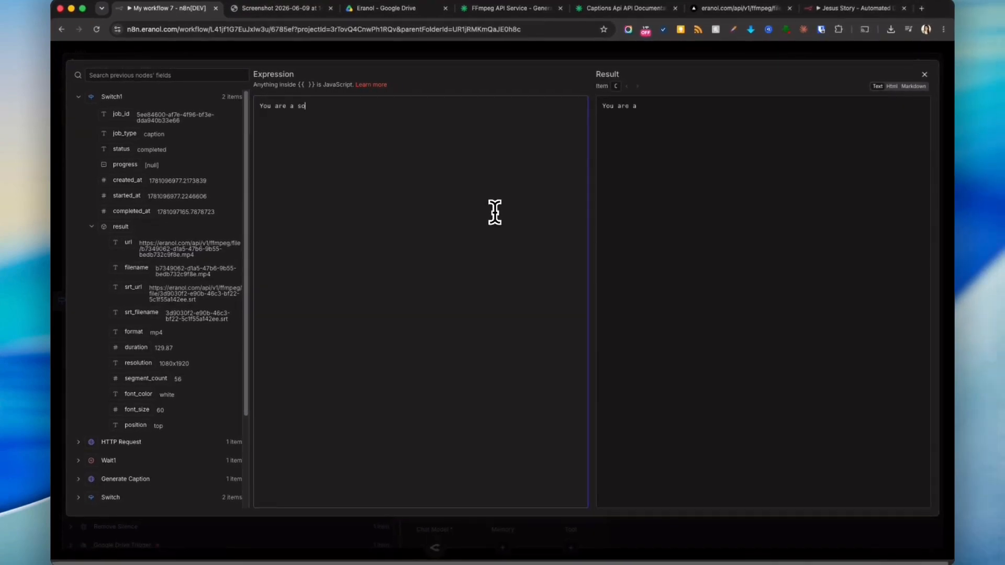
type("cial media expert, here is the STR f")
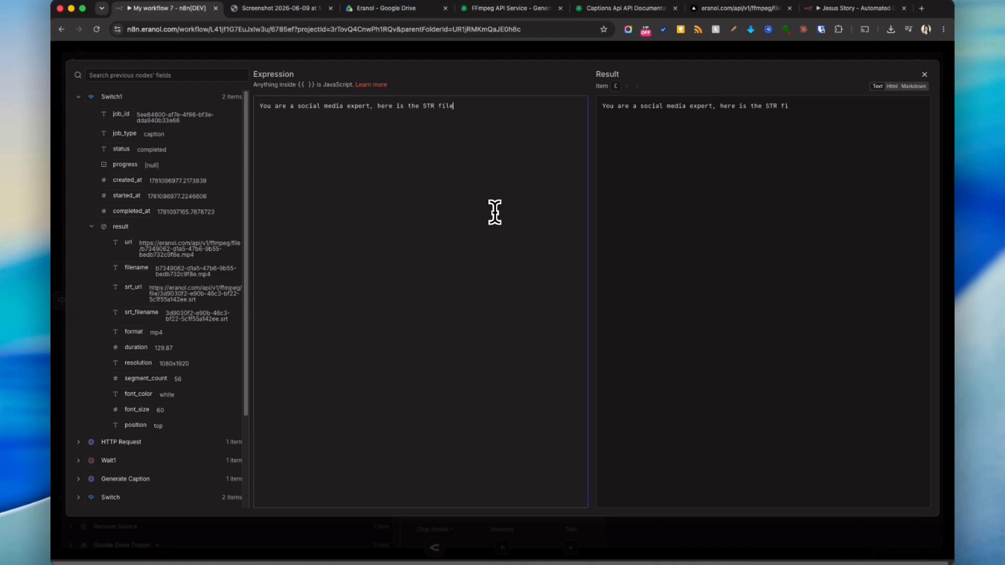
type("ile")
key("shift+Return")
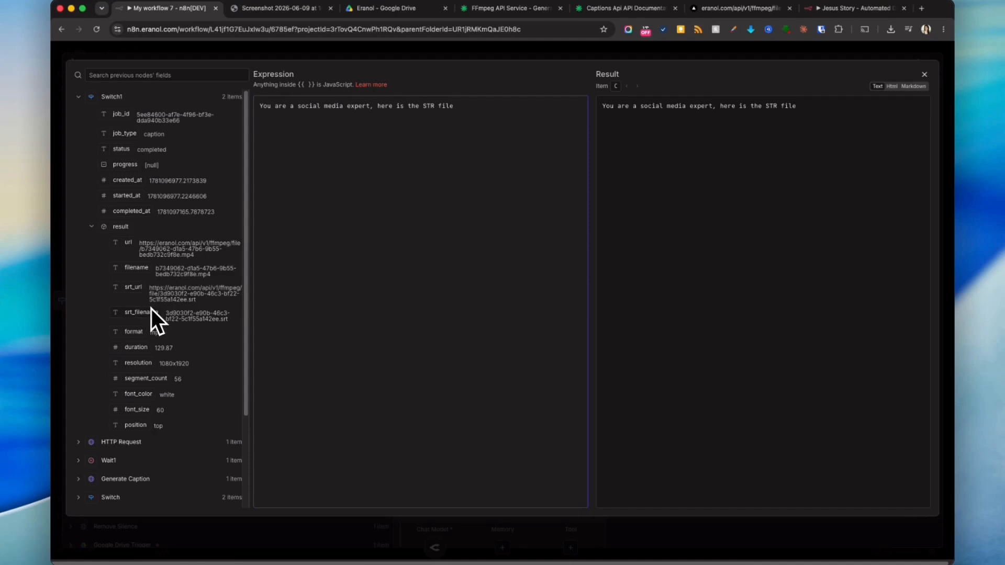
key("Escape")
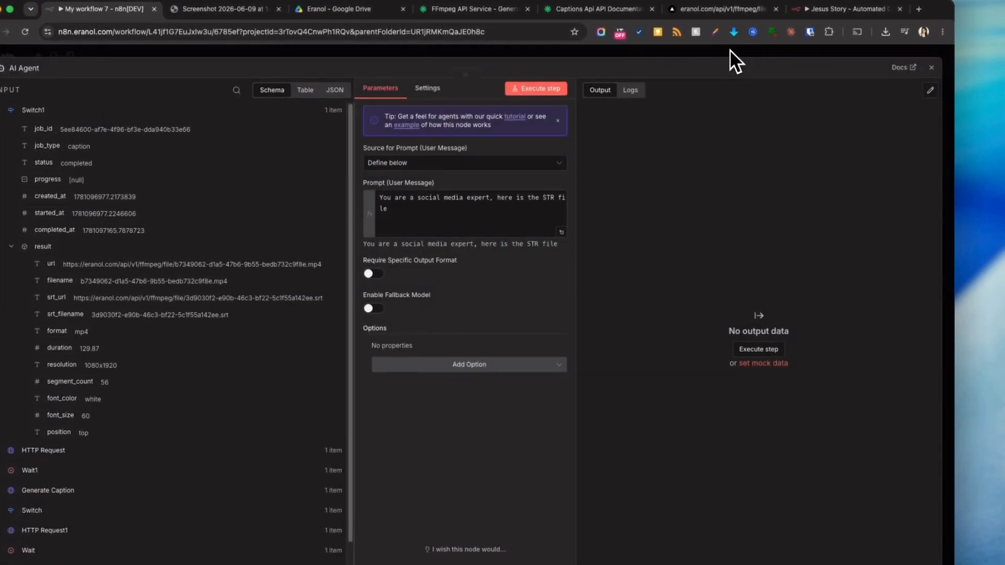
left_click(729, 49)
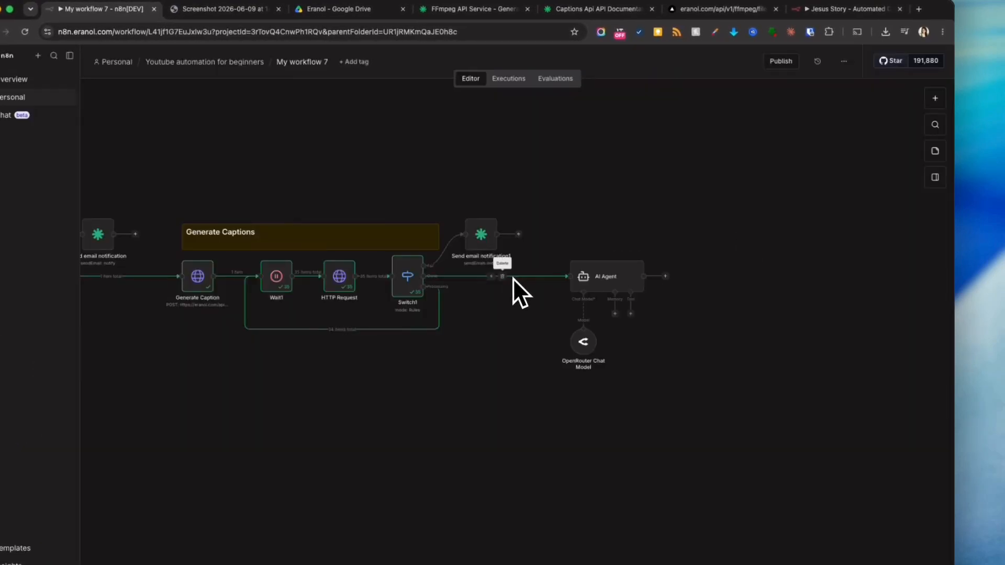
- Insert an HTTP Request node between Switch1 and the AI Agent with its URL mapped to the srt_url field
left_click_drag(583, 336, 708, 336)
key("Tab")
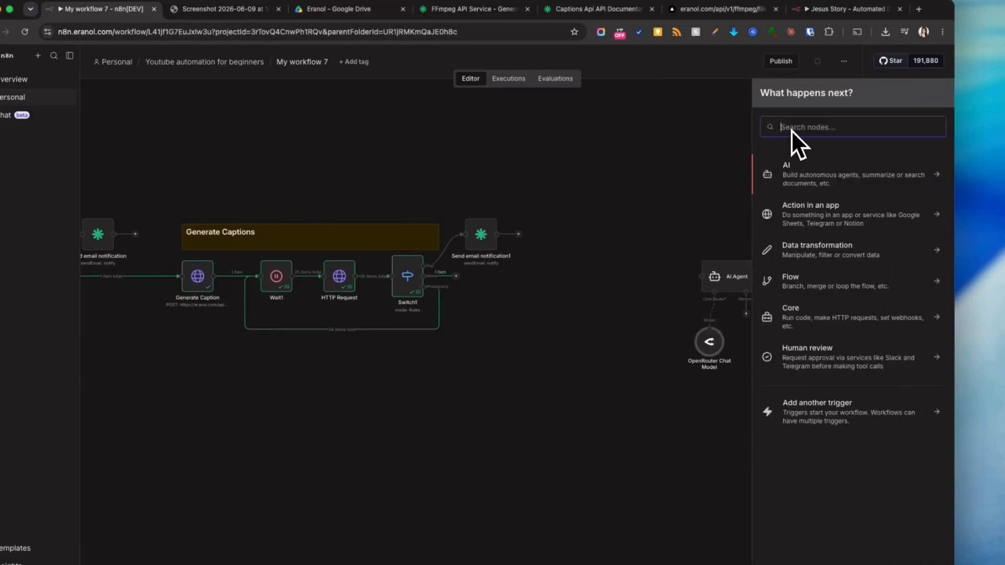
type("https")
left_click(797, 162)
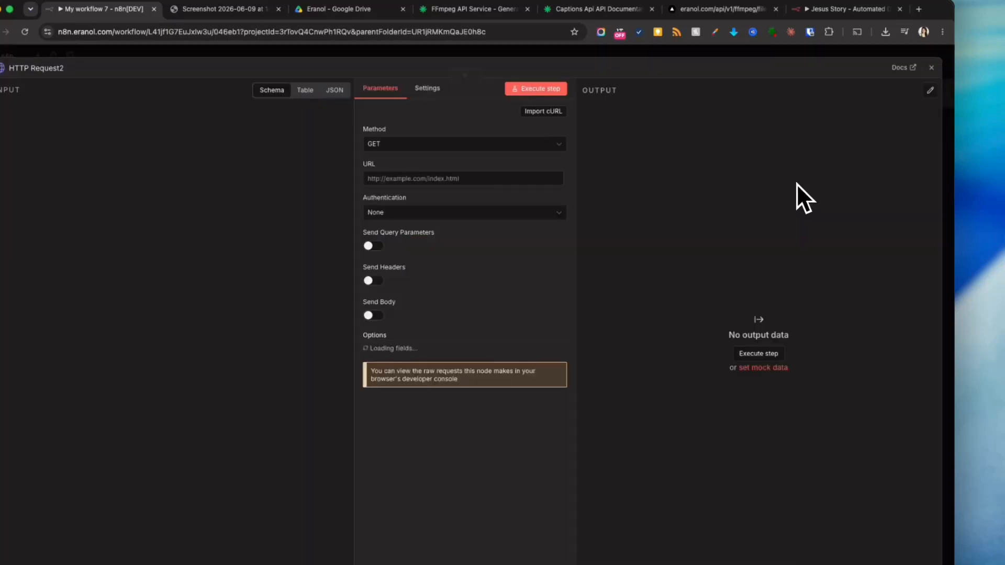
left_click_drag(125, 295, 450, 179)
key("Escape")
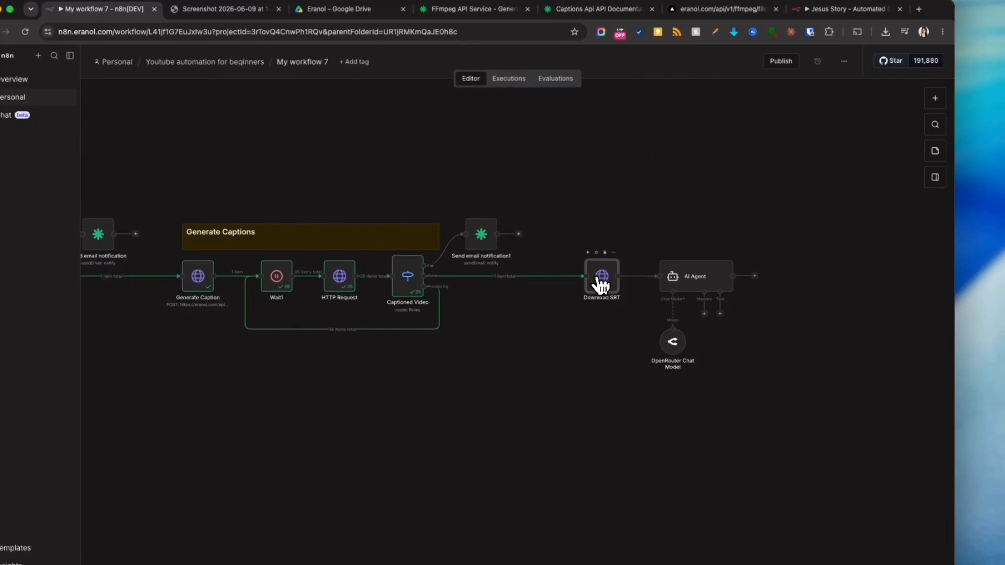
- Open the SRT download node and view its output as JSON
double_click(600, 283)
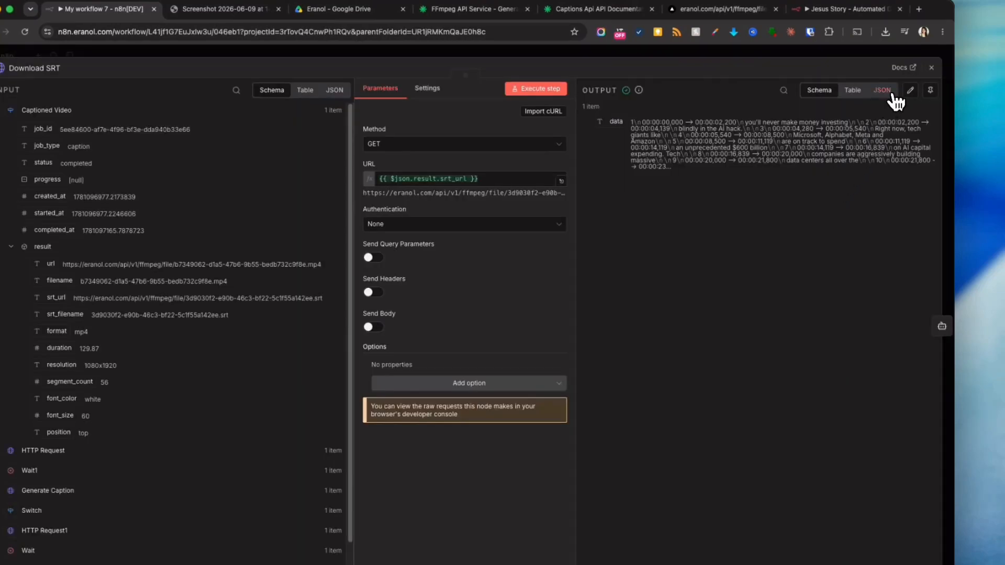
left_click(884, 91)
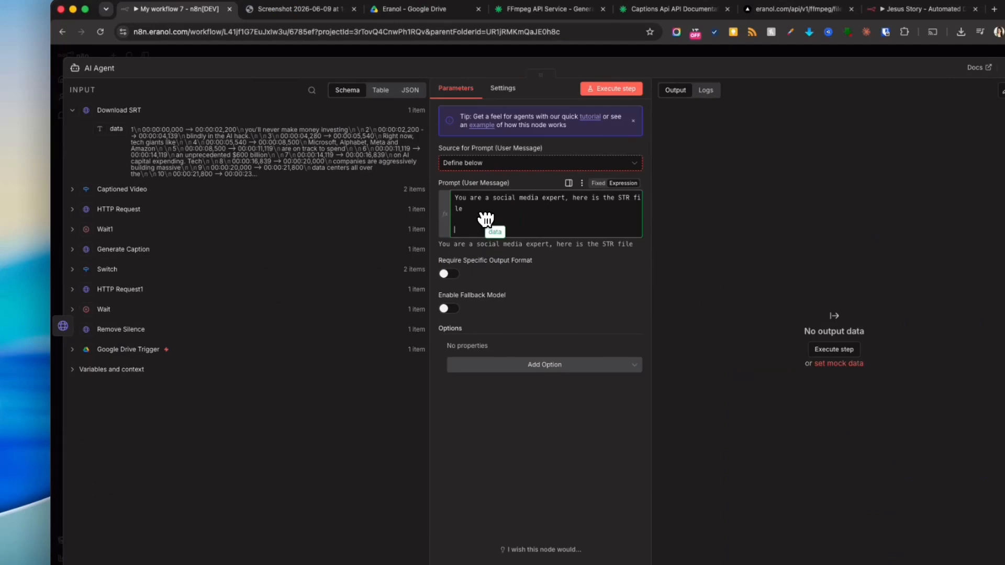
- Add {{ $json.data }} on the second line of the AI Agent's prompt
left_click(485, 218)
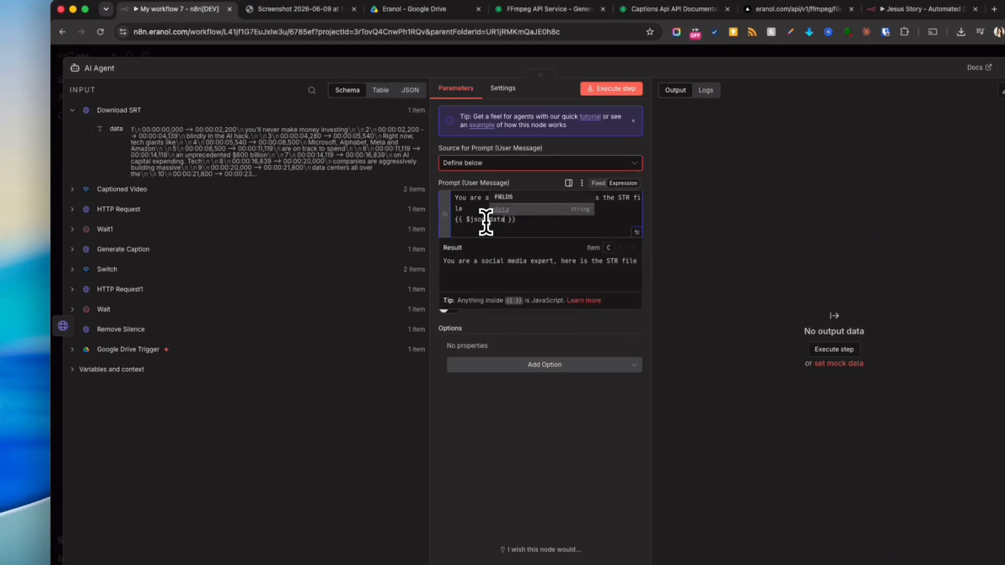
left_click(633, 236)
left_click(388, 191)
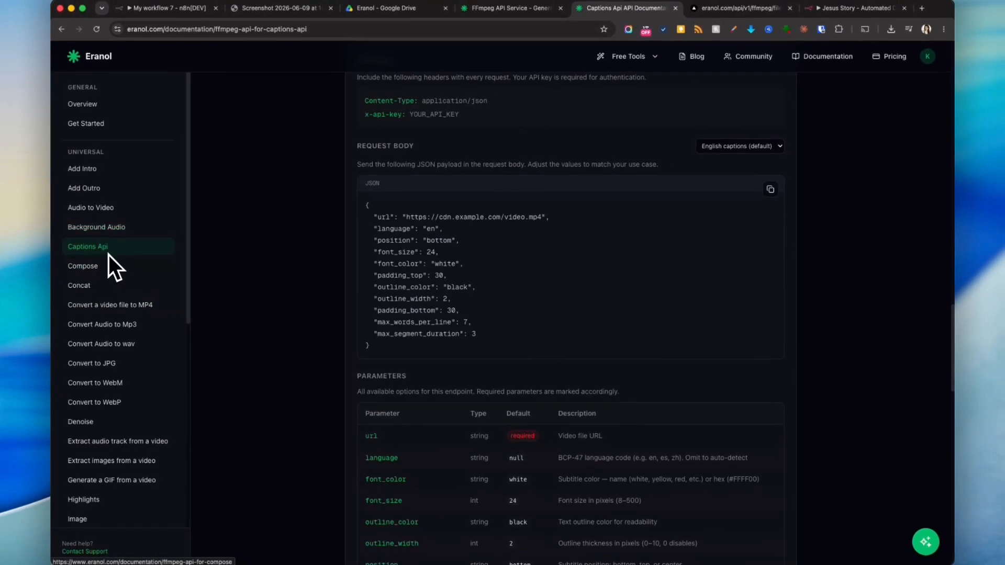
- Review the Zoom API documentation page, including its endpoint and example JSON request body
scroll(411, 272, "down", 3)
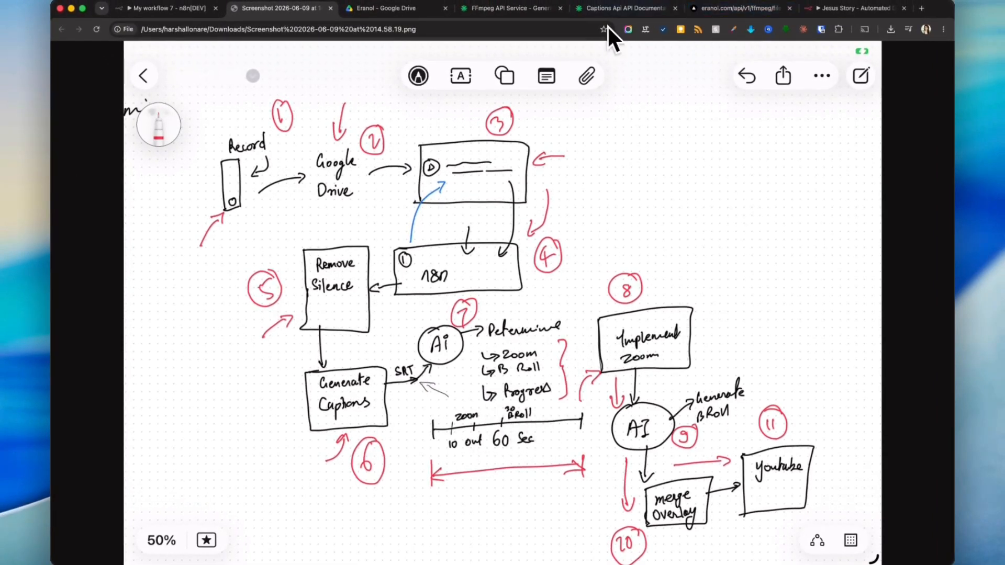
left_click(633, 8)
scroll(135, 376, "down", 8)
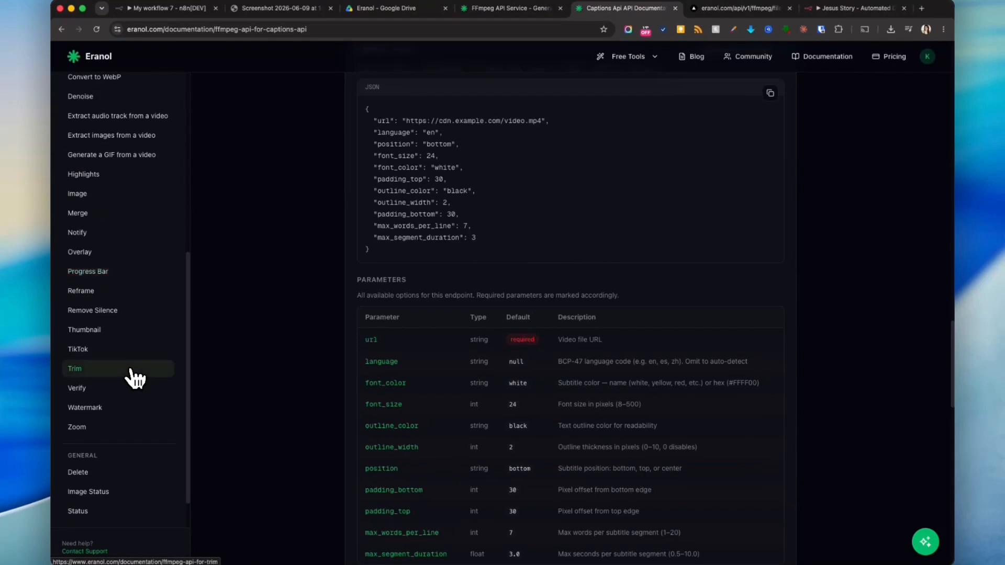
left_click(113, 427)
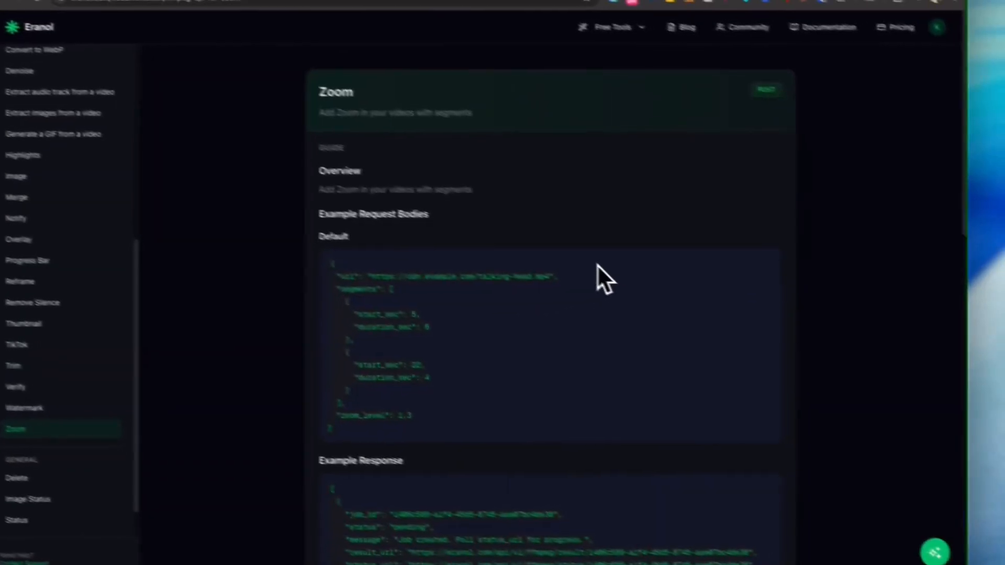
scroll(596, 265, "down", 2)
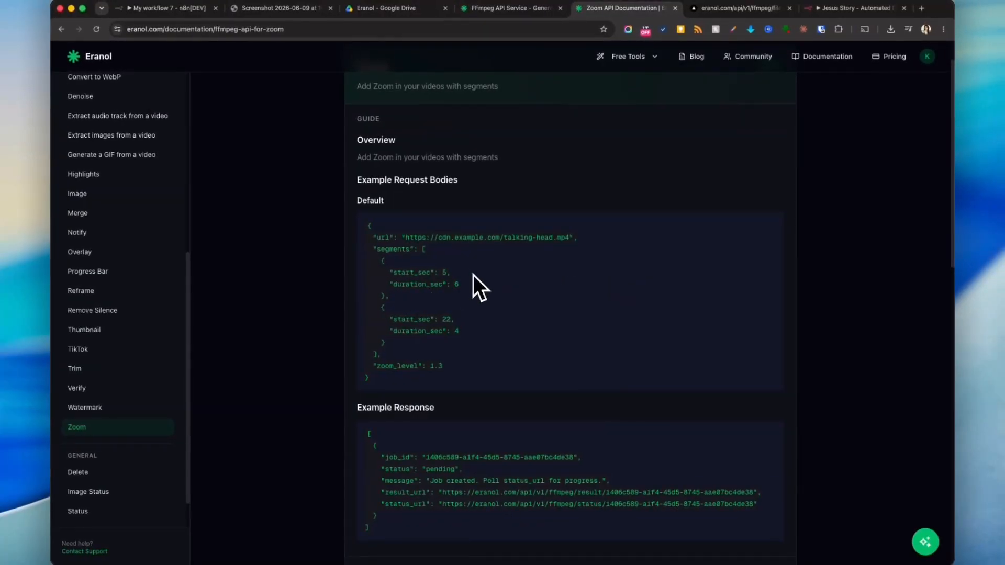
scroll(492, 262, "up", 1)
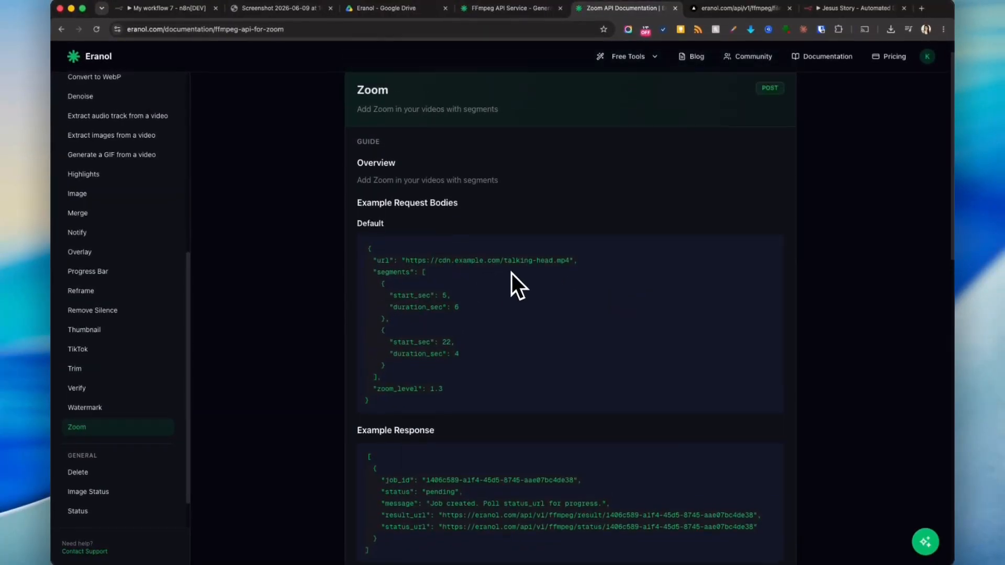
scroll(511, 277, "down", 3)
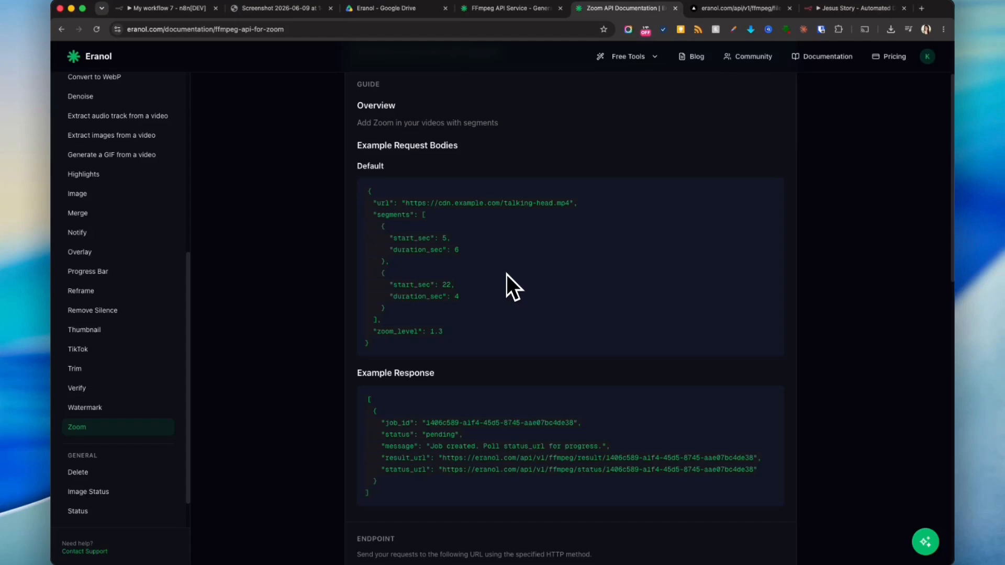
scroll(507, 274, "down", 6)
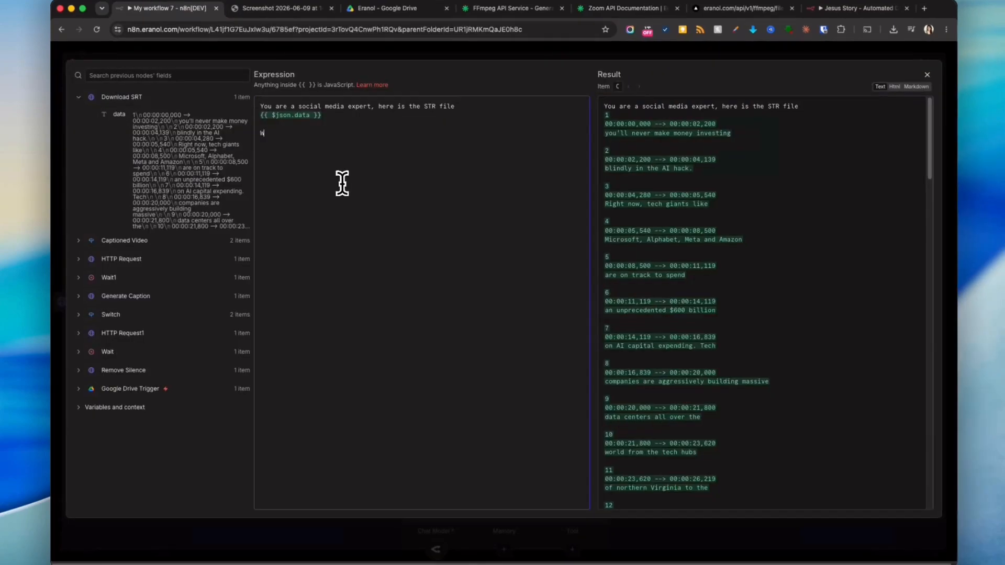
- Add prompt lines saying an API adds zoom in and zoom out to a video, requiring a payload in the format below
type("We have an api which helps us add z")
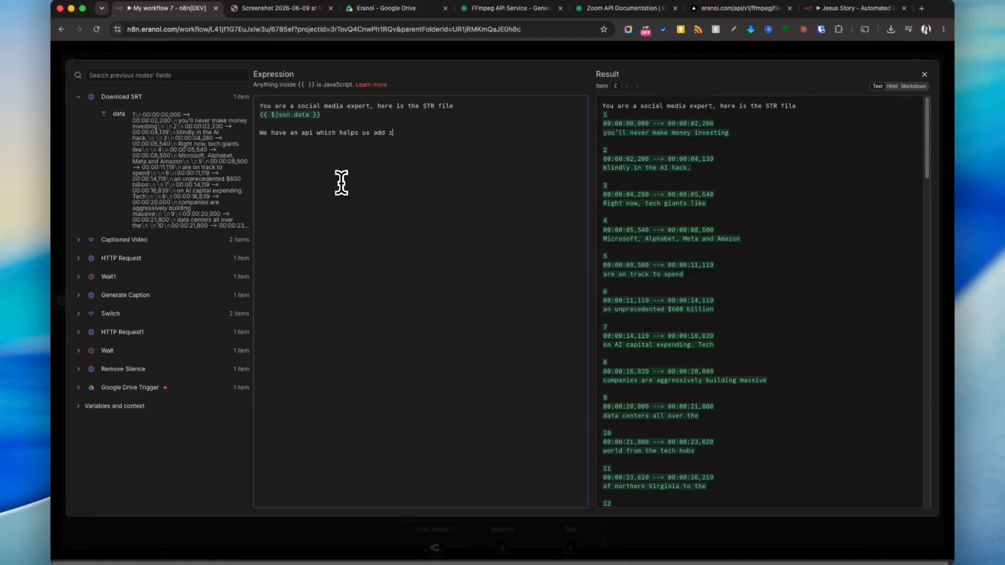
type("out on a video.")
key("Return")
key("Return")
type("But in order to do that we need to send a payload to this api i")
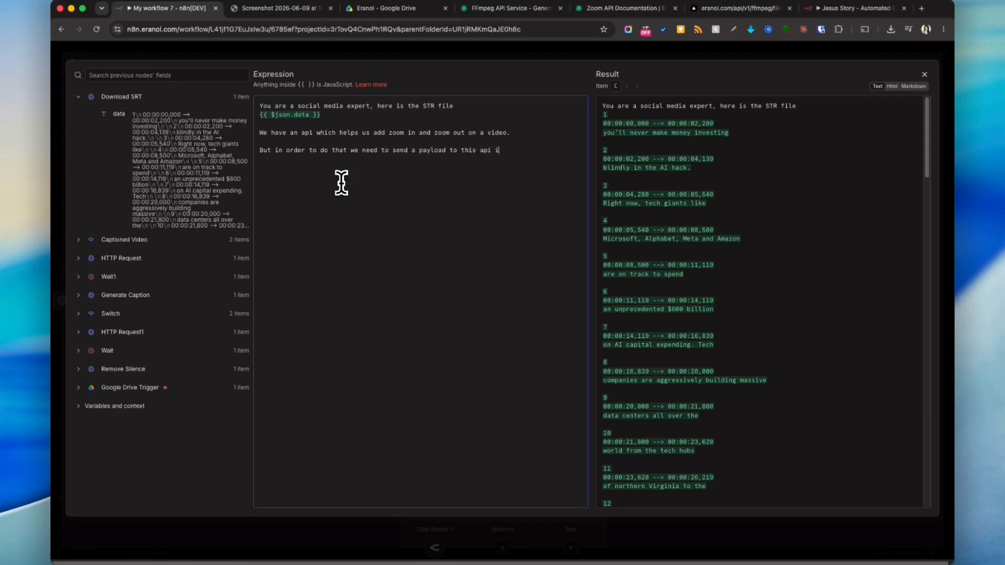
type(":")
key("shift+Return")
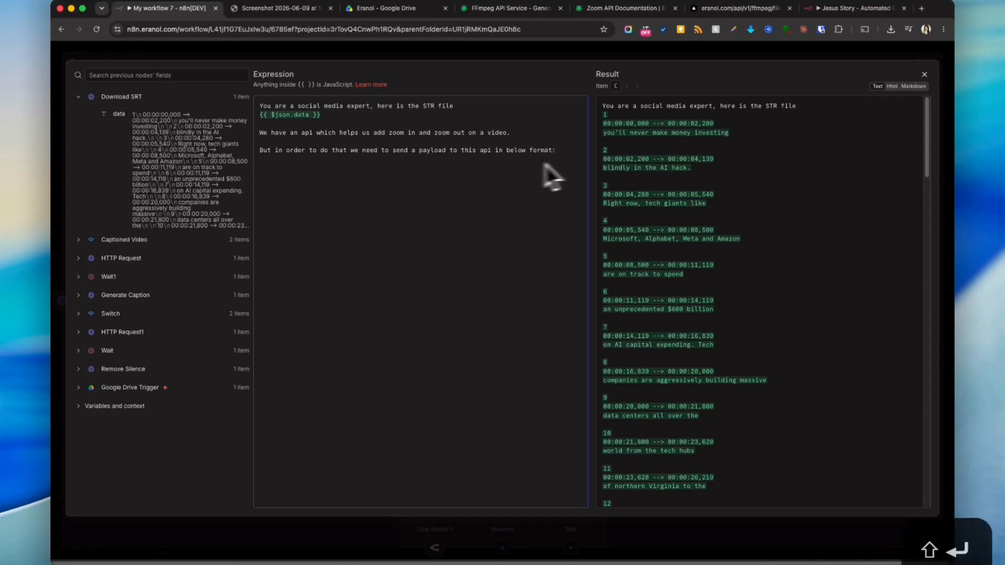
- Paste the Zoom API's example request body into the prompt, followed by an instruction to analyse the timestamps and return segment payloads in this format
left_click(602, 8)
scroll(503, 263, "down", 3)
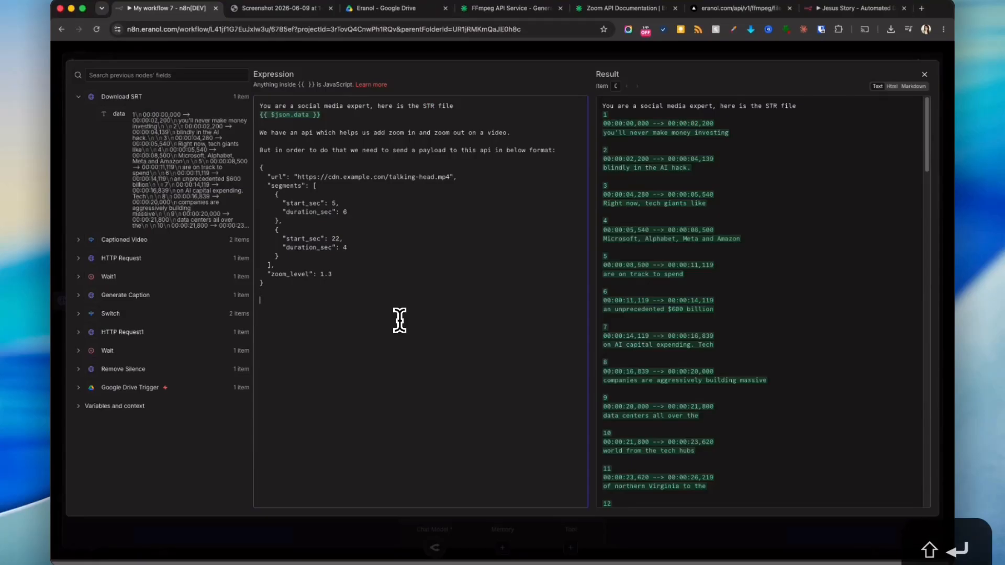
type("So anal")
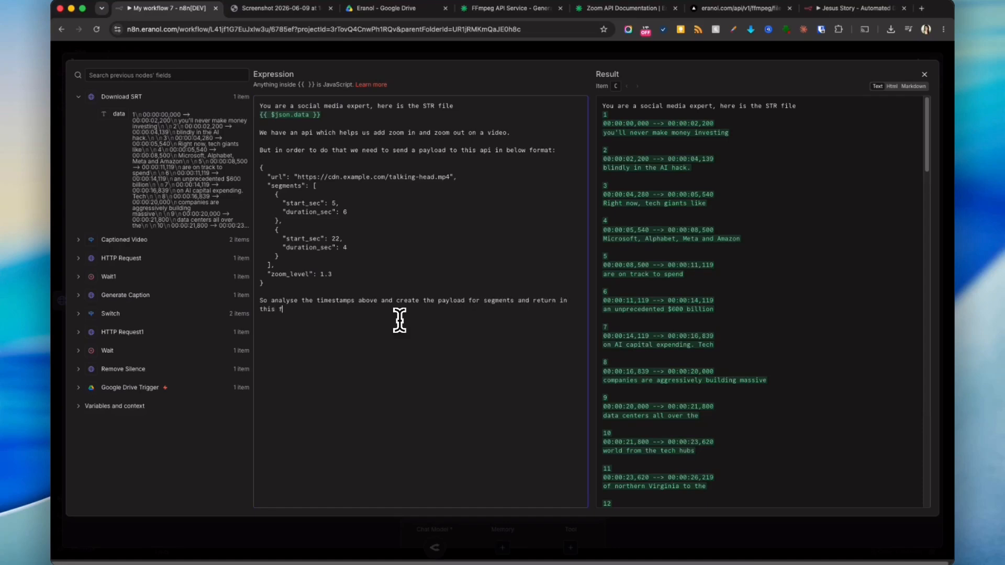
type("ow:")
key("shift+Return")
key("shift+Return")
- Add a code-fenced example of just the segments array beneath the format instruction
mouse_move(285, 282)
left_mouse_down()
mouse_move(276, 193)
mouse_move(290, 278)
left_mouse_up()
left_click(328, 198)
left_click(295, 348)
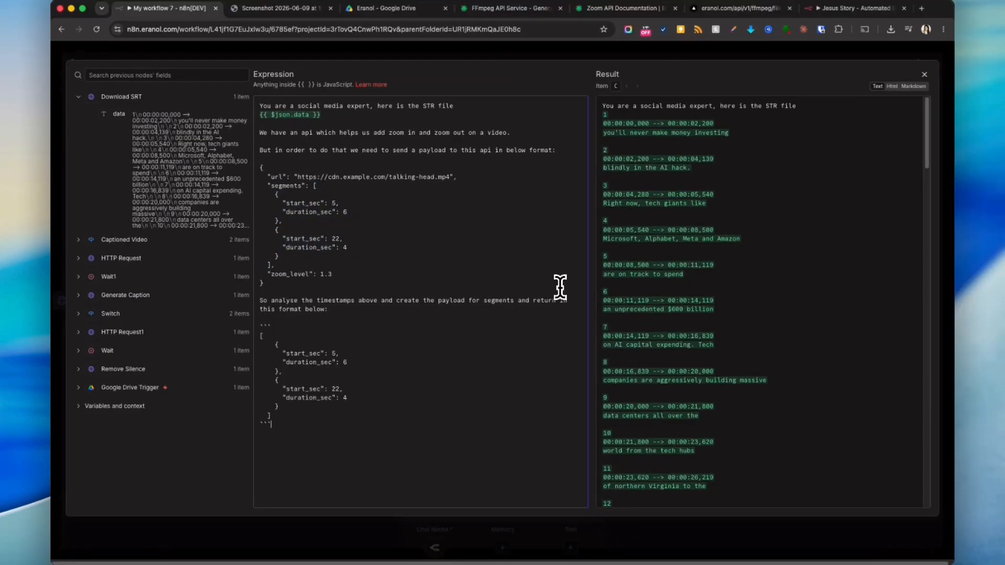
scroll(860, 301, "down", 20)
scroll(861, 301, "down", 20)
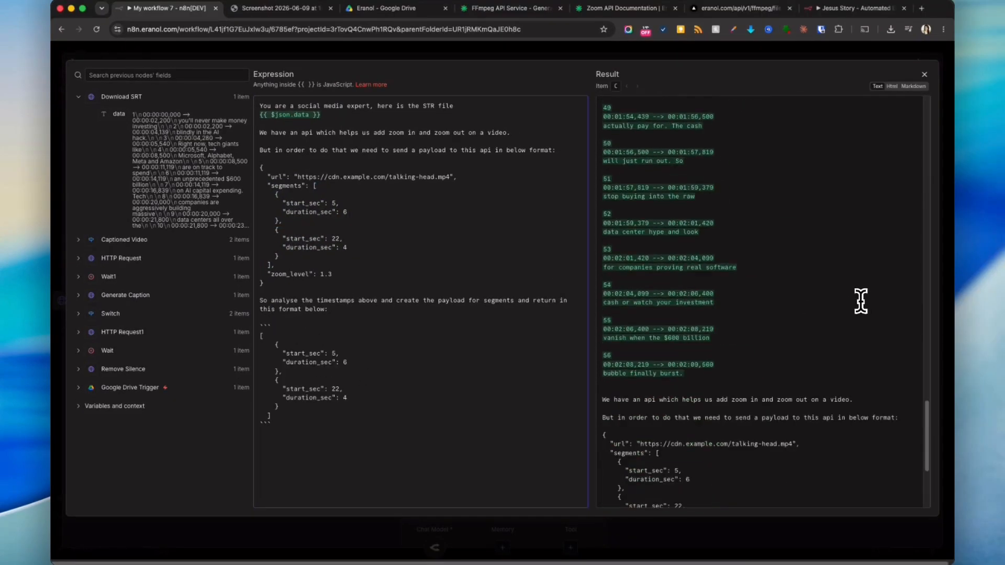
scroll(861, 301, "up", 20)
- Close the AI Agent editor and execute the whole workflow
left_click(691, 57)
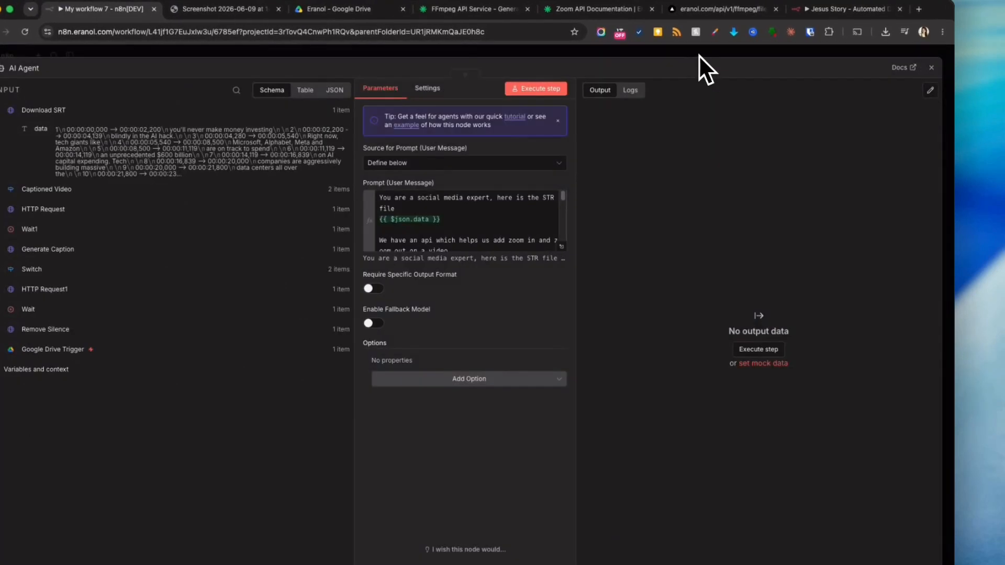
left_click(699, 55)
left_click_drag(767, 386, 528, 412)
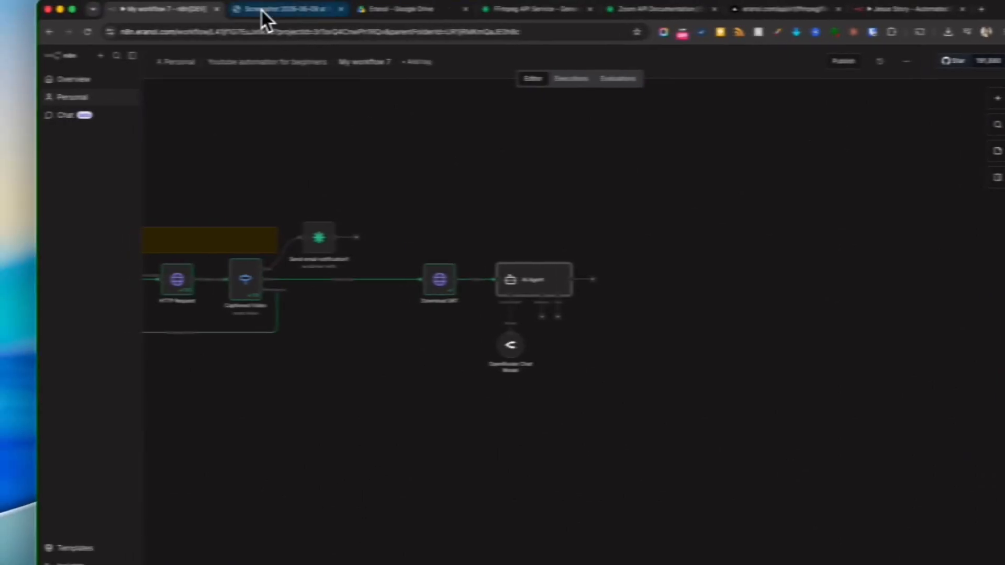
left_click(220, 9)
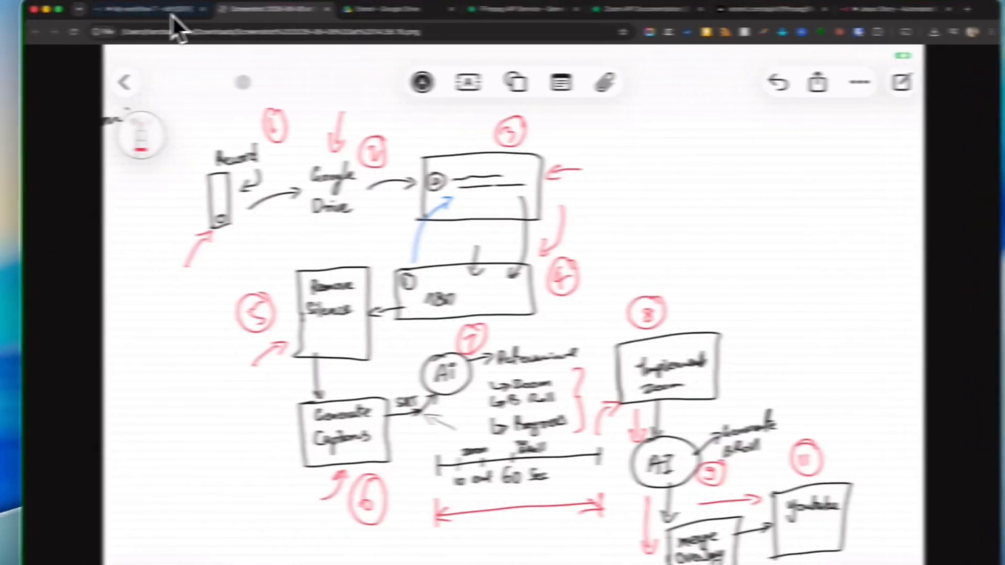
left_click(172, 14)
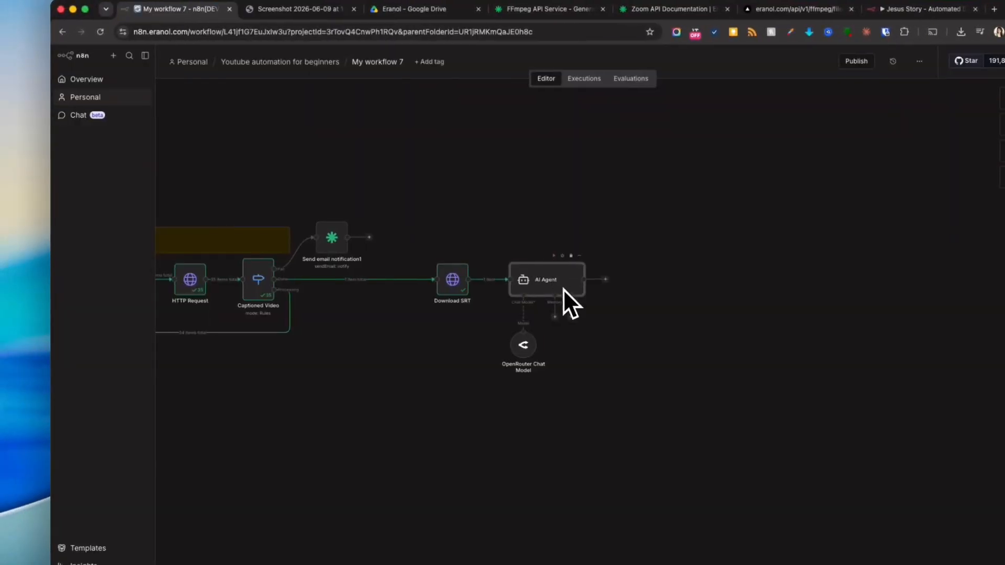
- Open the AI Agent node and inspect its output as JSON and in the output editor
double_click(558, 280)
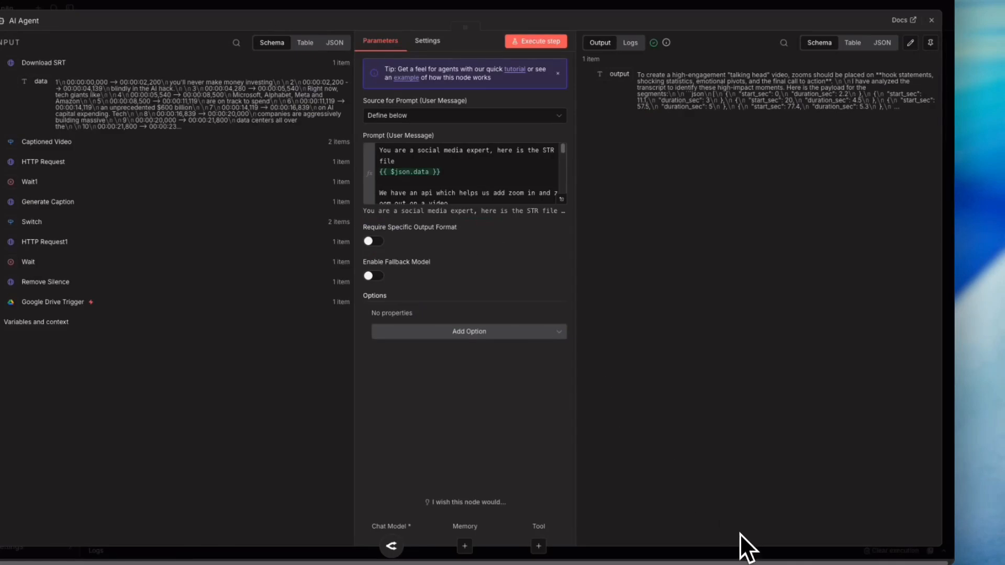
left_click(882, 42)
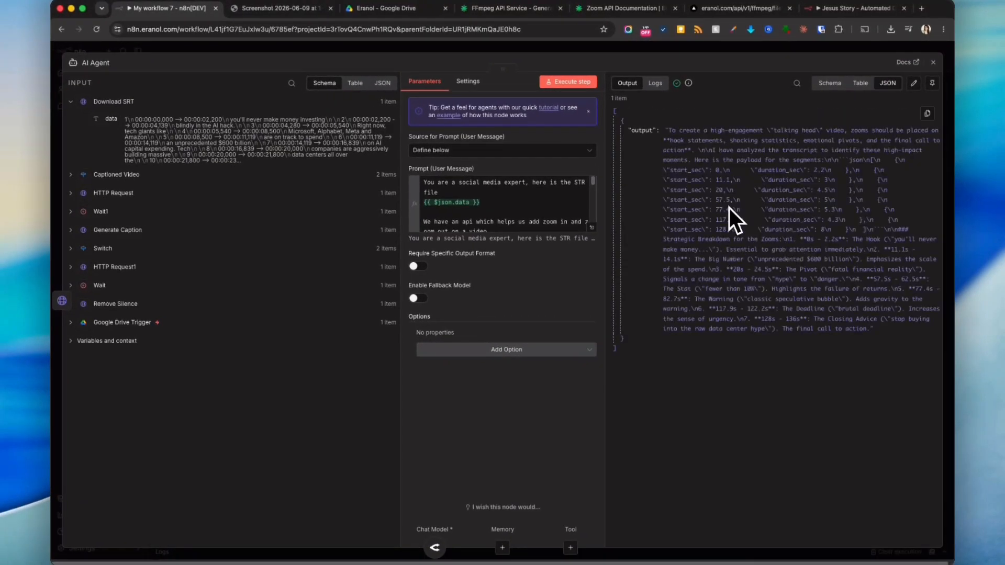
left_click(829, 82)
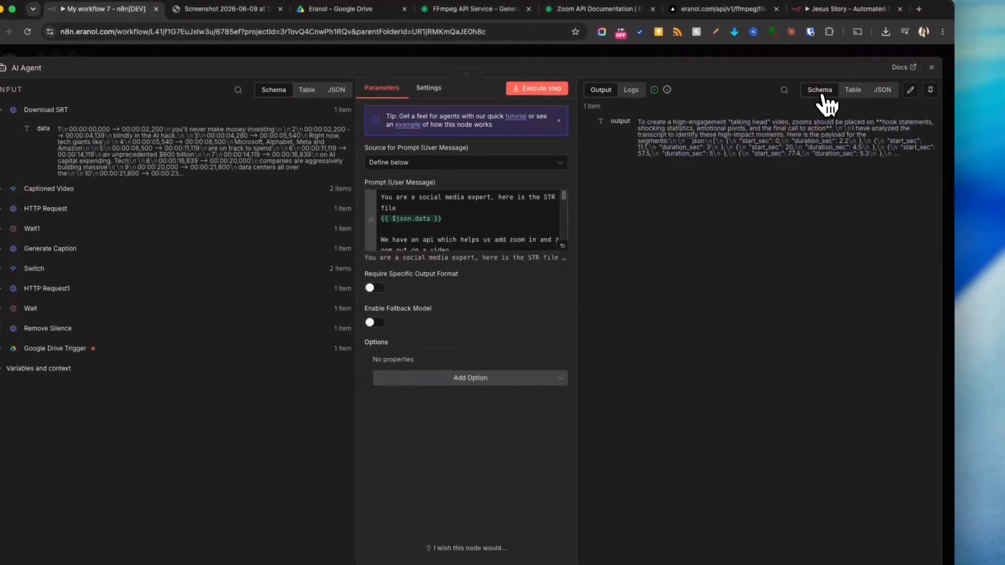
left_click(909, 90)
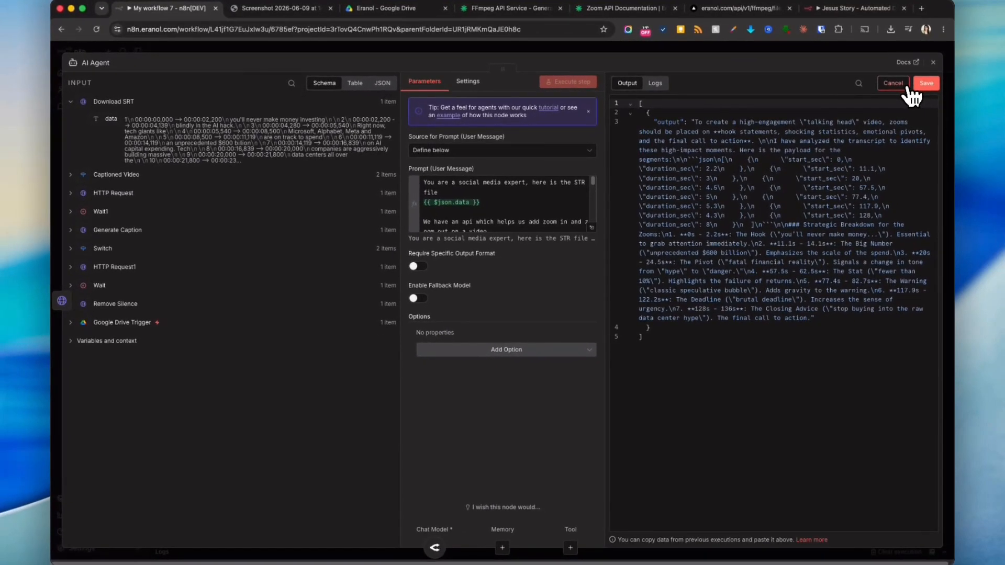
scroll(560, 199, "down", 5)
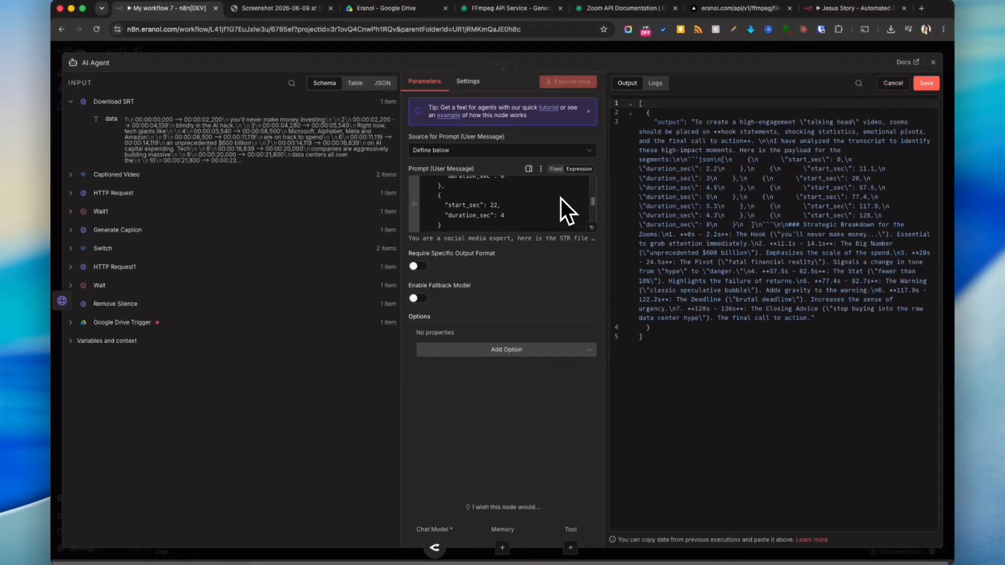
- Insert "DO NOT RESPOND ANYTHING OTHER THAN BELOW" just above the example array in the prompt
left_click(587, 226)
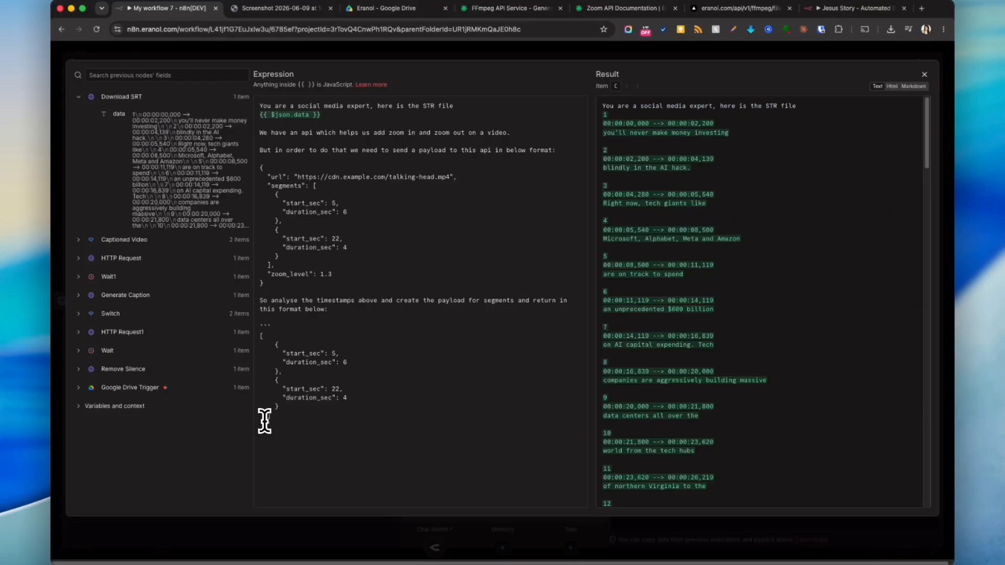
left_click(371, 314)
type("DO NOT RESPOND ANYTHING OTHER THAN BEL")
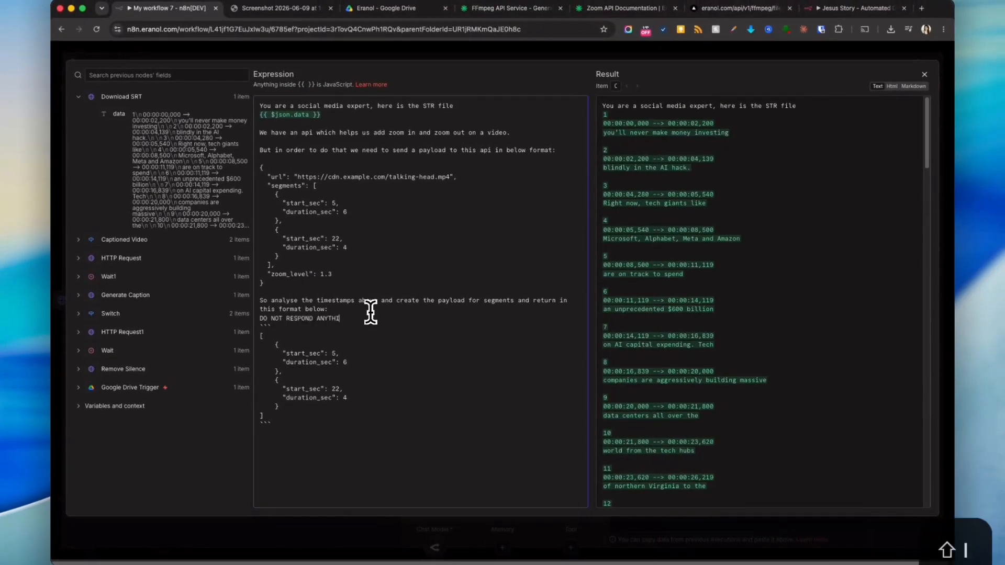
type("OW")
left_click(598, 53)
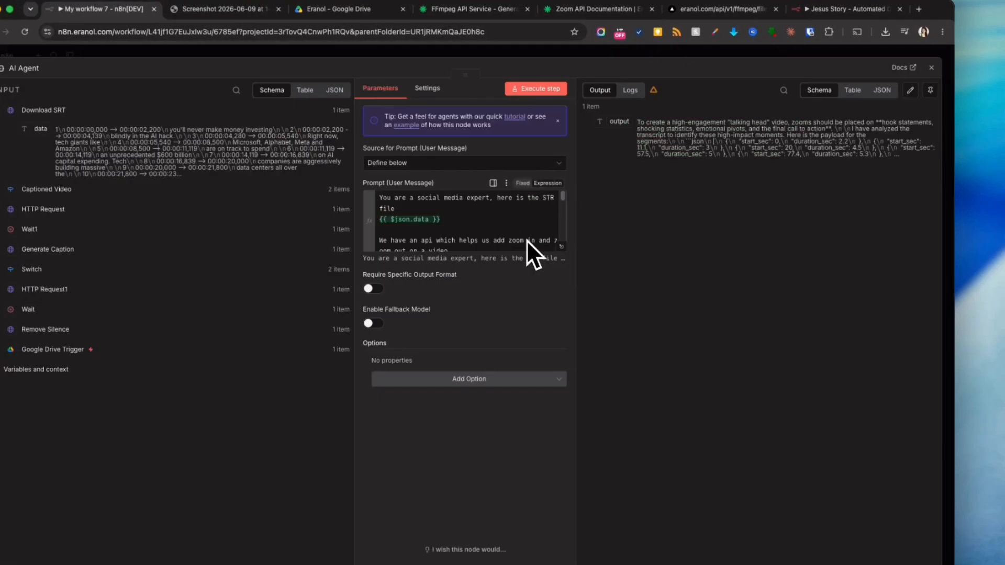
- Recheck the prompt and view the AI Agent's new output
left_click(564, 249)
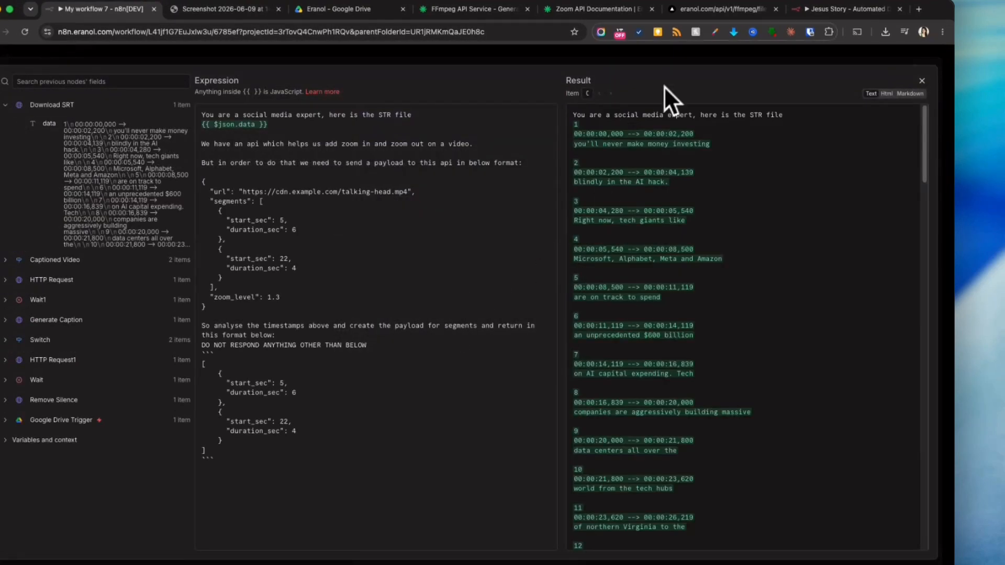
left_click(687, 58)
left_click(686, 59)
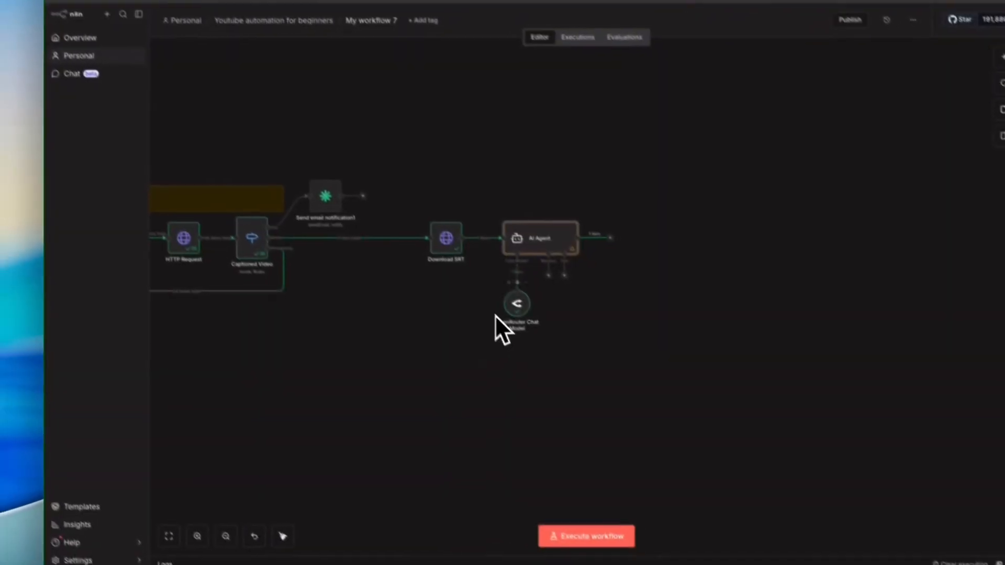
double_click(541, 216)
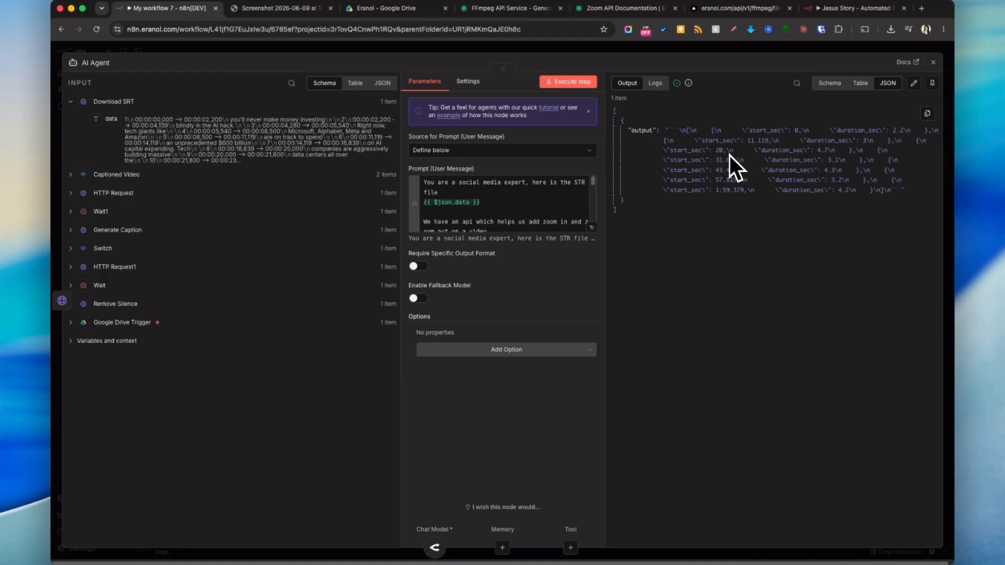
left_click(718, 58)
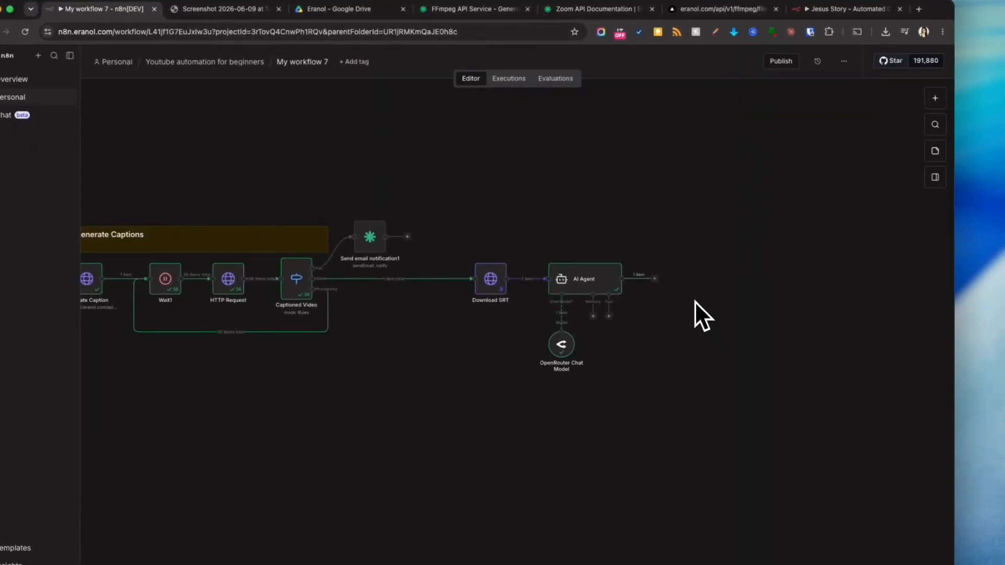
- Add a Code node after the AI Agent and replace its code with let timestamps = $input.first().json.output;
left_click(655, 280)
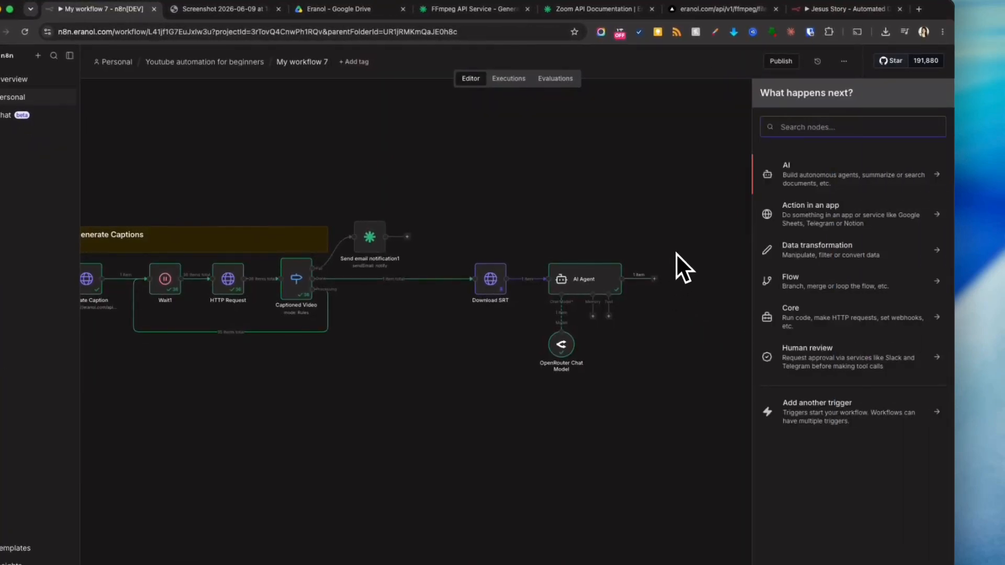
type("code")
key("Return")
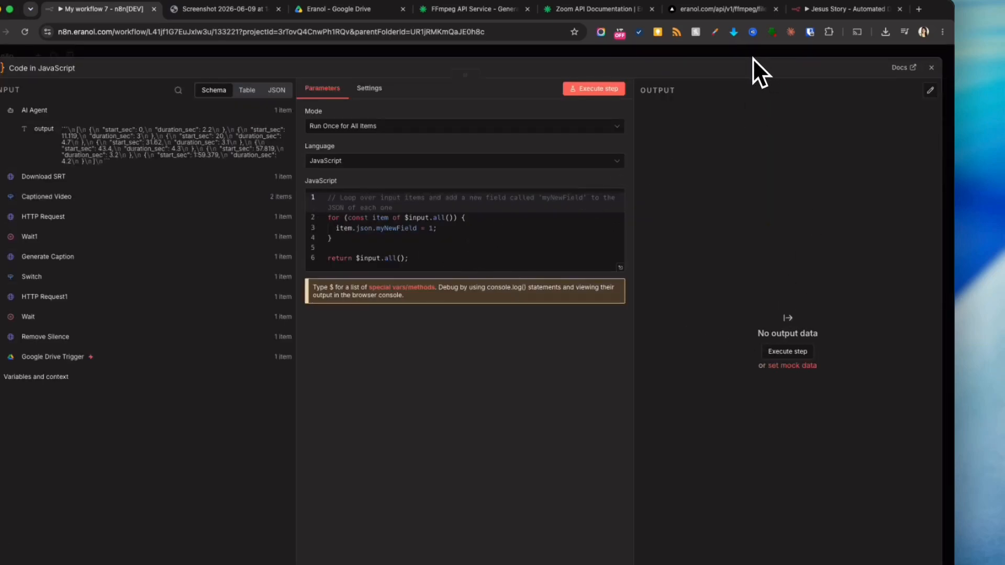
left_click(435, 255)
key("super+a")
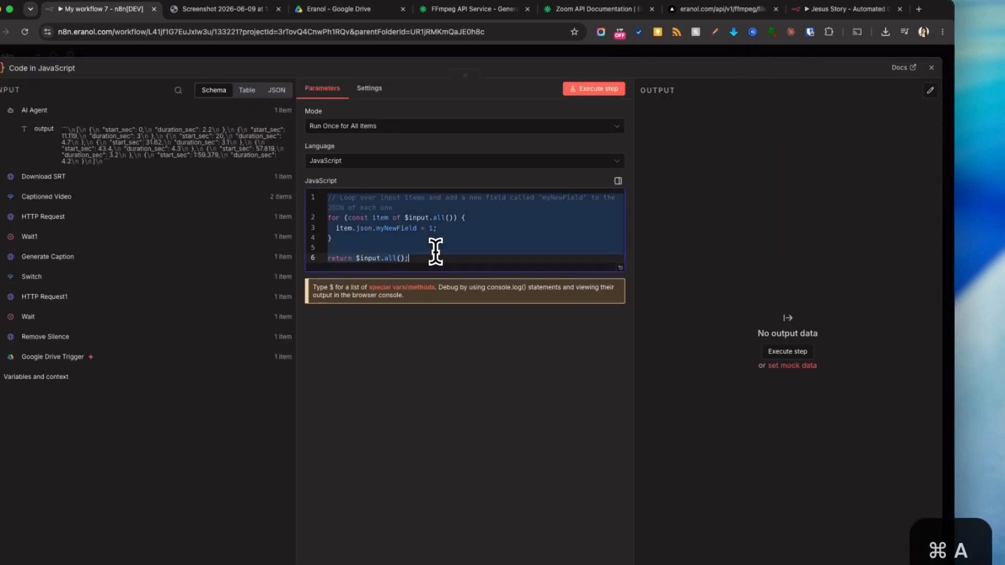
key("BackSpace")
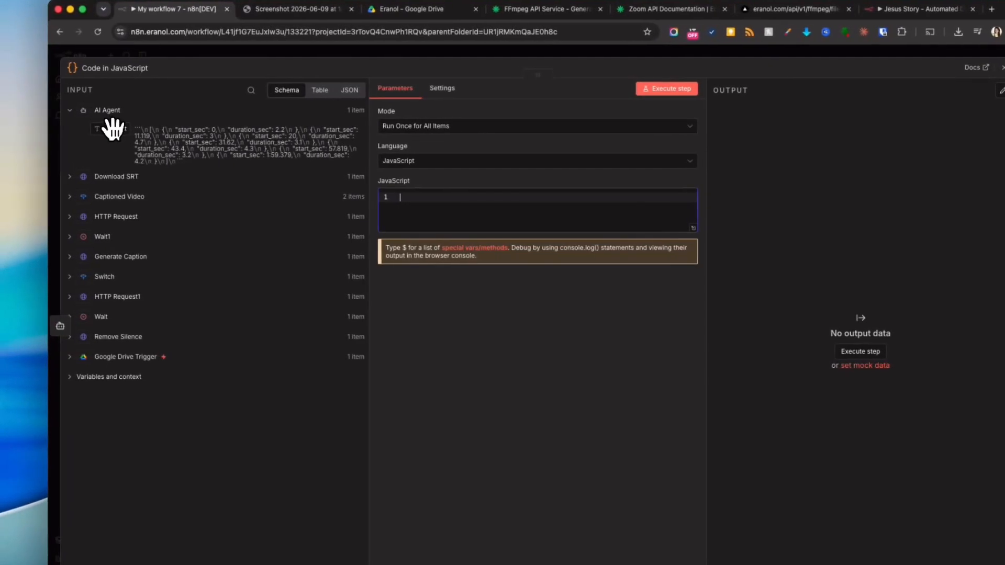
left_click_drag(113, 128, 406, 197)
left_click(491, 200)
type(";")
left_click(401, 197)
type("let tim")
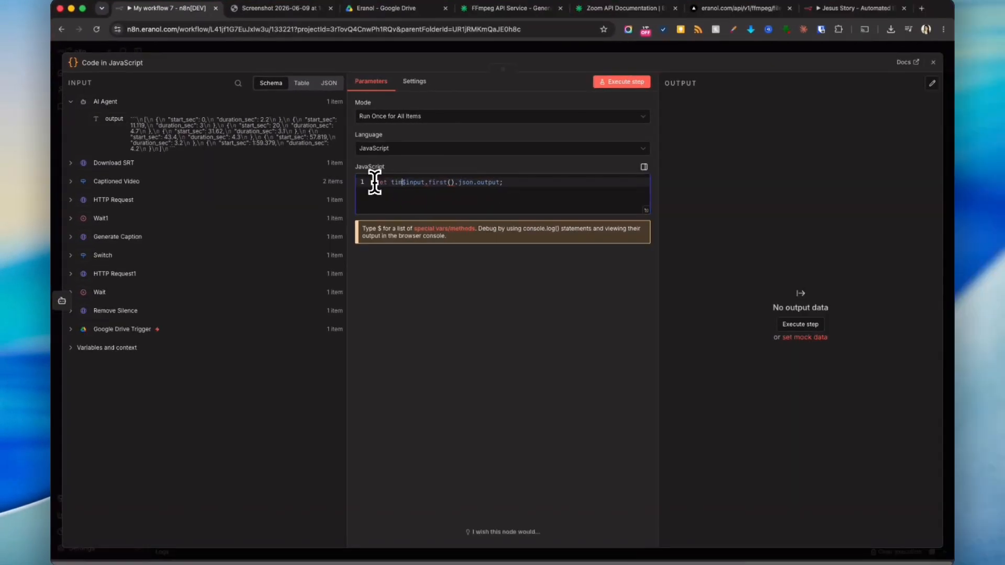
type("estamps =")
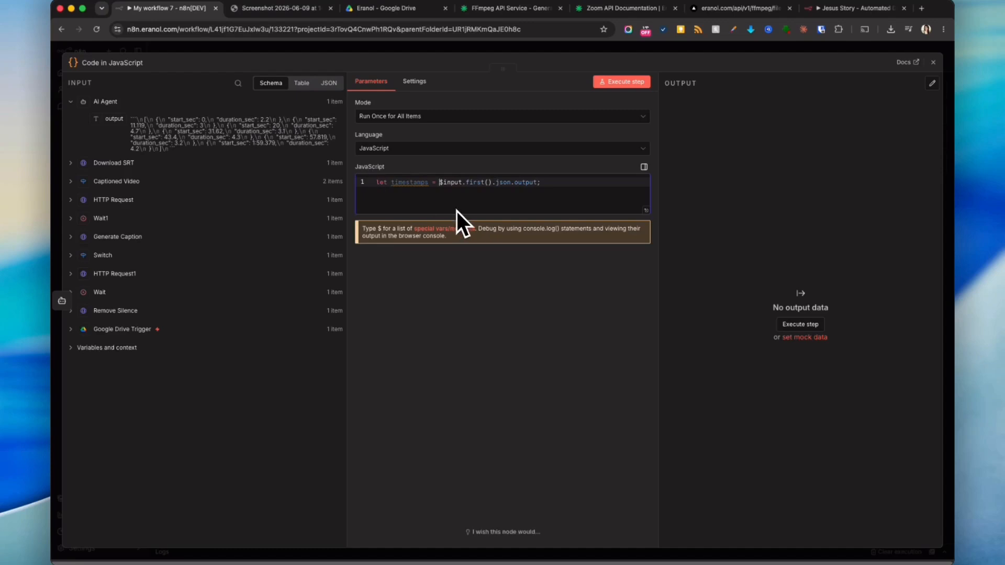
- Open Claude in a new browser tab, then return to the workflow tab
left_click(921, 9)
type("claude")
key("Return")
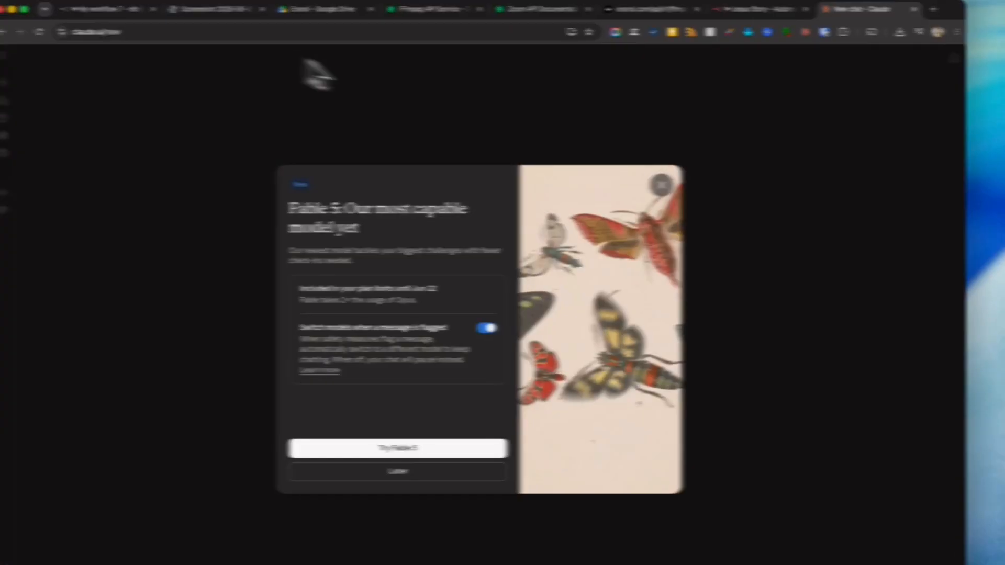
left_click(86, 9)
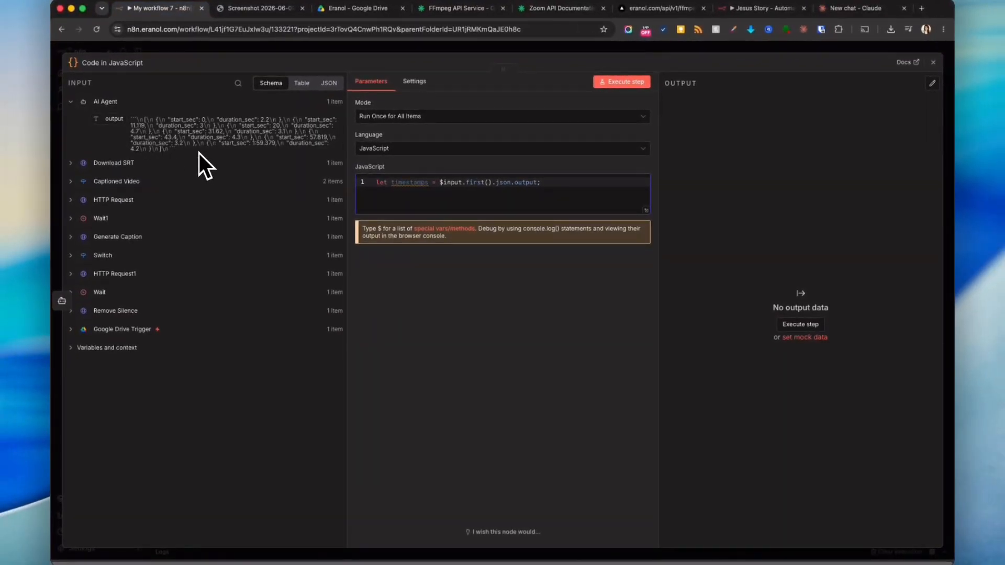
- Copy the AI Agent's output and ask Claude for a JS Code node that converts this input into clean output as an API payload
mouse_move(175, 150)
left_mouse_down()
mouse_move(134, 122)
mouse_move(179, 155)
left_mouse_up()
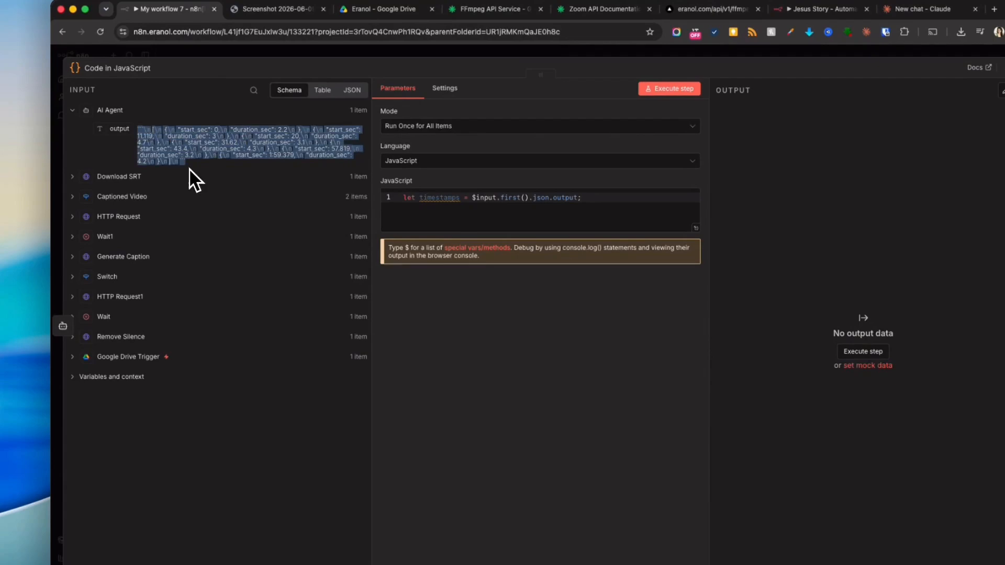
key("super+c")
left_click(922, 9)
left_click(442, 236)
type("onm")
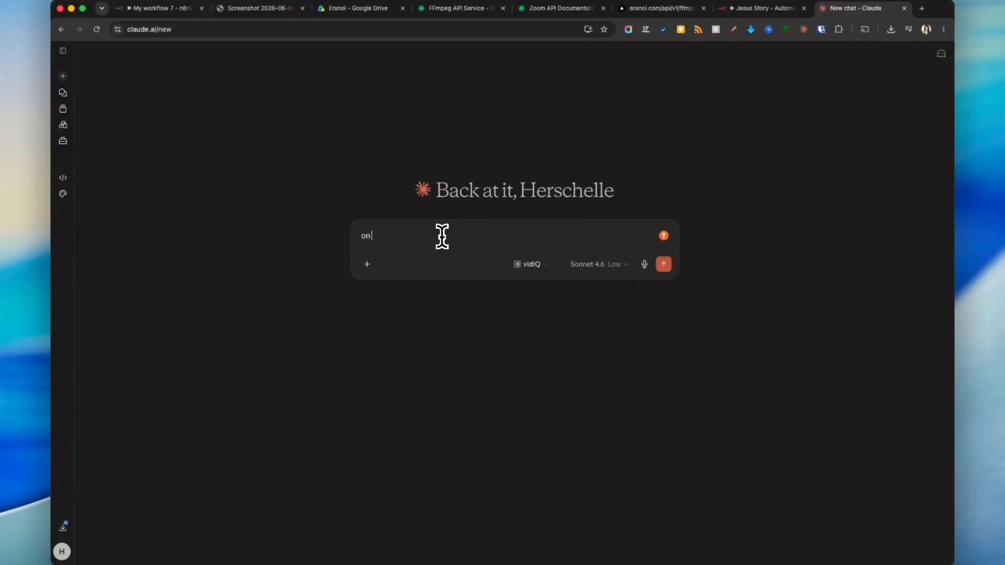
key("BackSpace")
type("my n8n workflow i need to create a js code node and i nee")
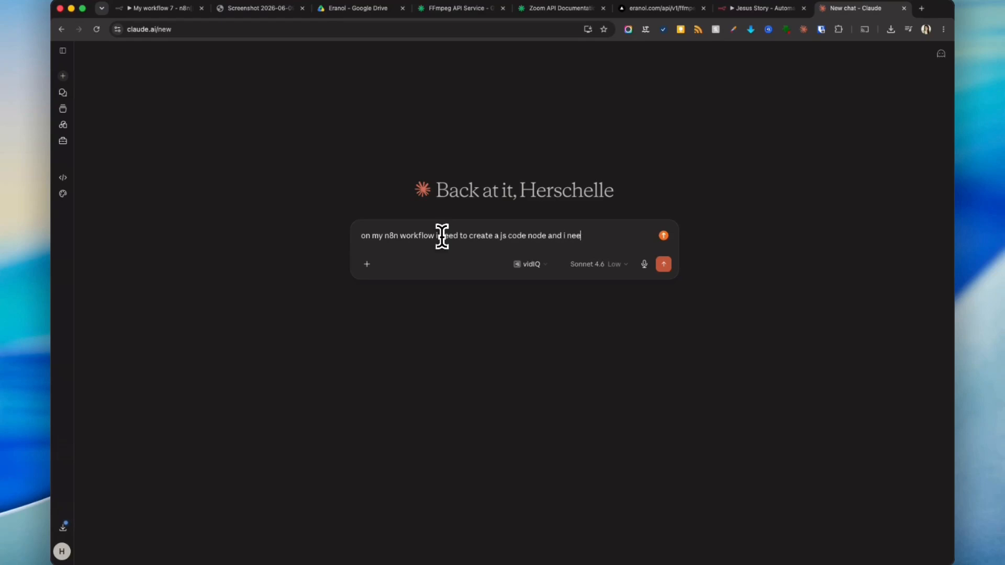
type("his input get cong")
key("BackSpace")
type("verted into a")
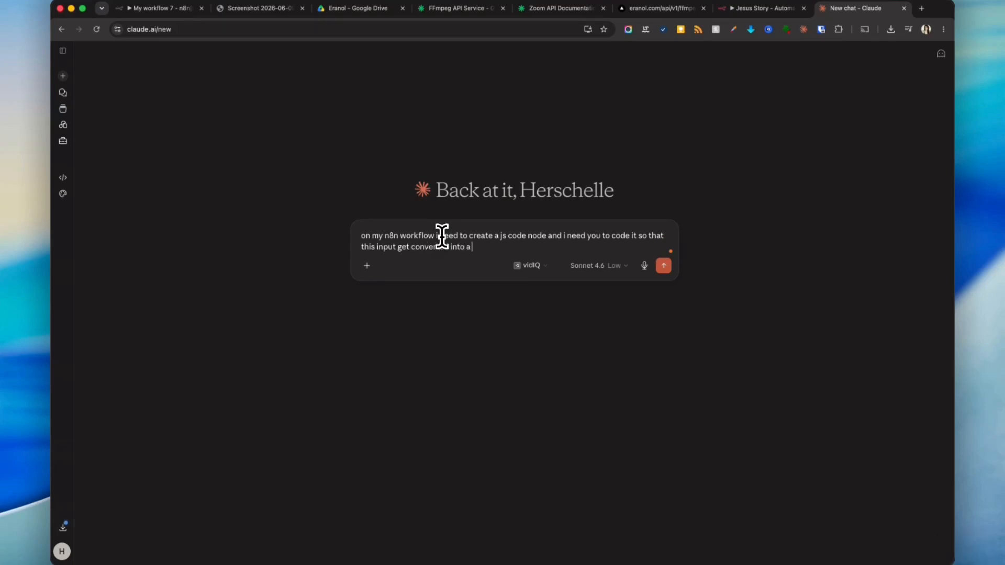
type(" clearn output")
key("shift+Return")
key("super+v")
key("shift+Return")
key("shift+Return")
type("its a")
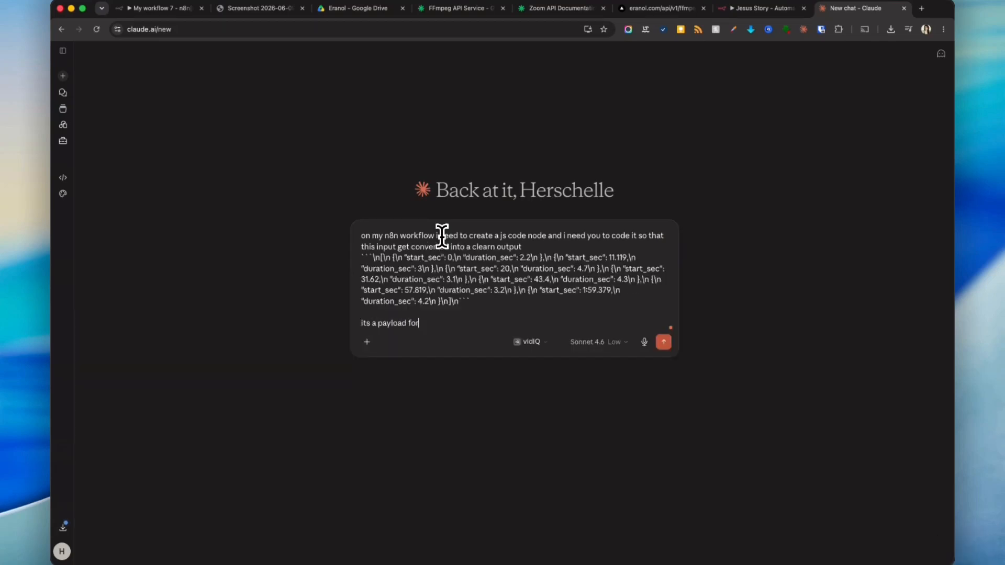
type(" payload for my next api ca")
key("BackSpace")
type("call")
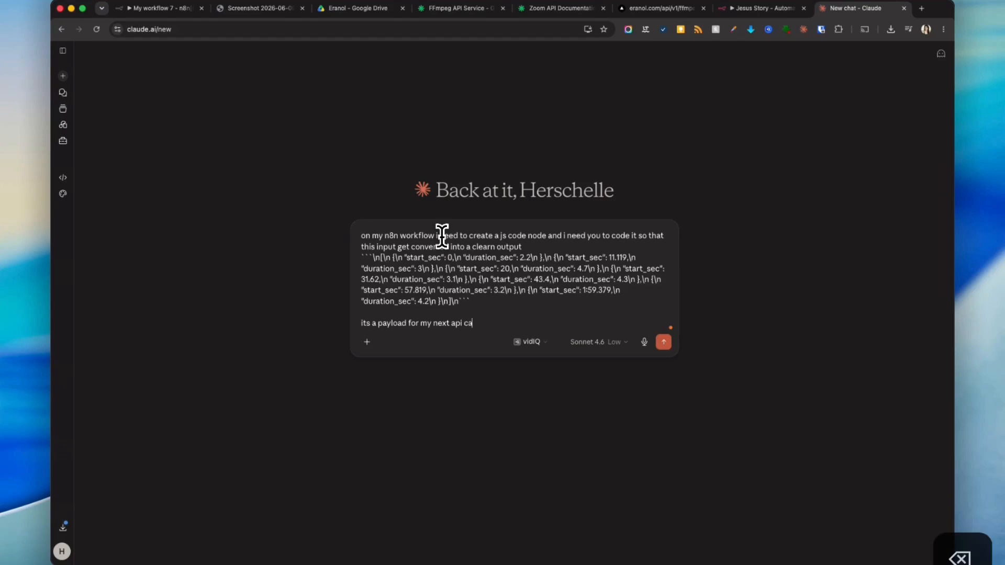
key("Return")
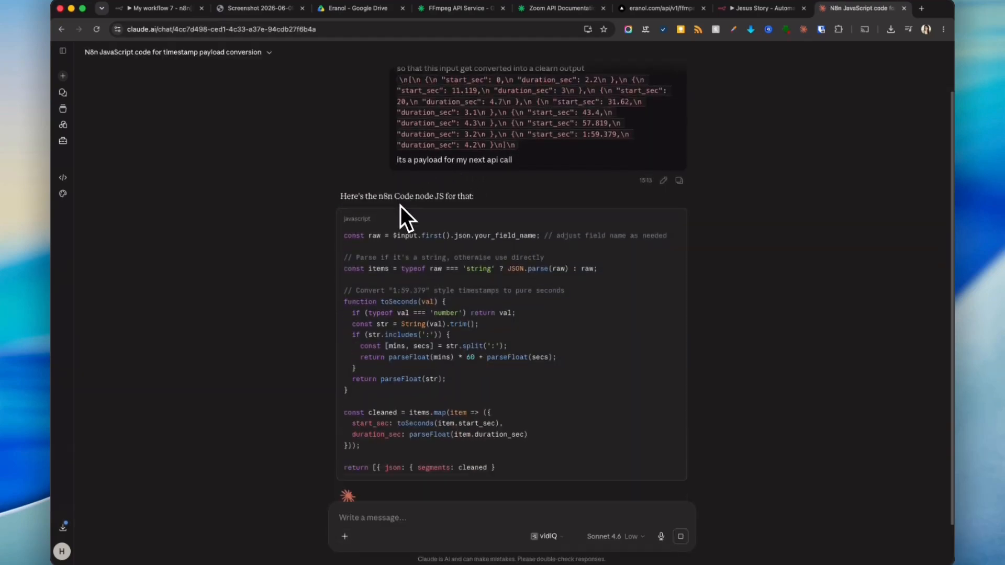
- Copy Claude's generated code and paste it over the Code node's existing code
left_click(675, 173)
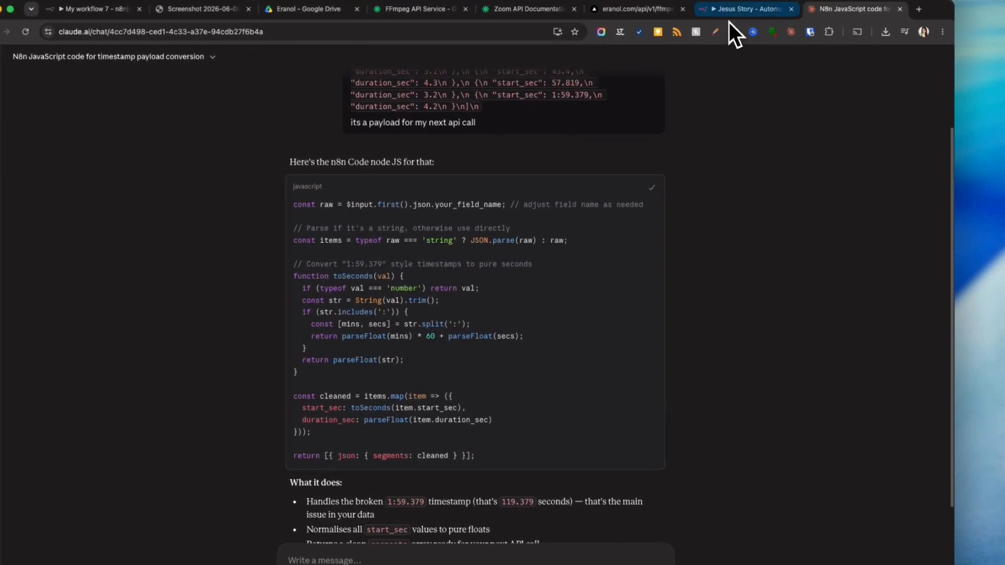
left_click(747, 10)
key("super+w")
left_click(123, 9)
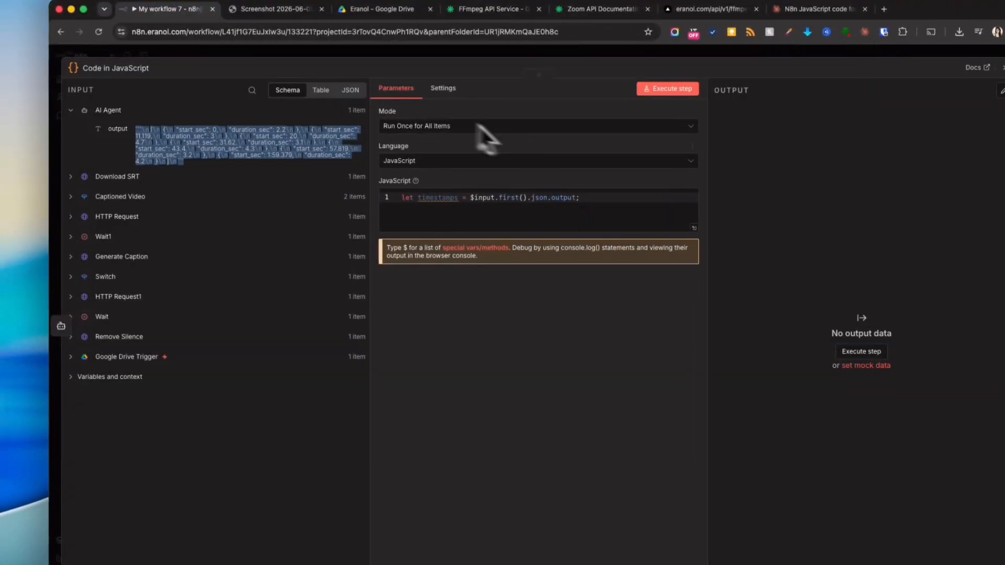
key("super+a")
key("super+v")
scroll(609, 243, "up", 1)
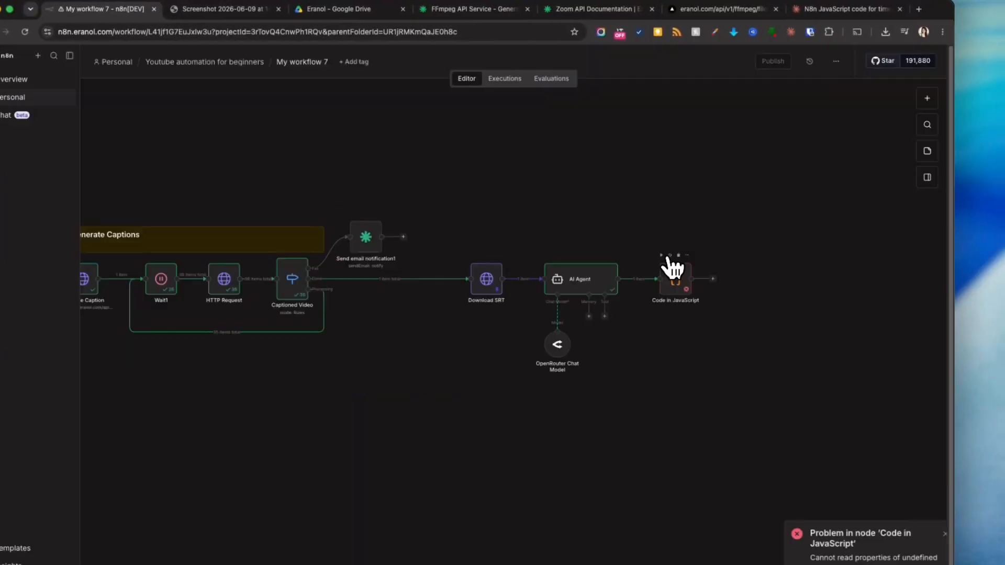
double_click(673, 273)
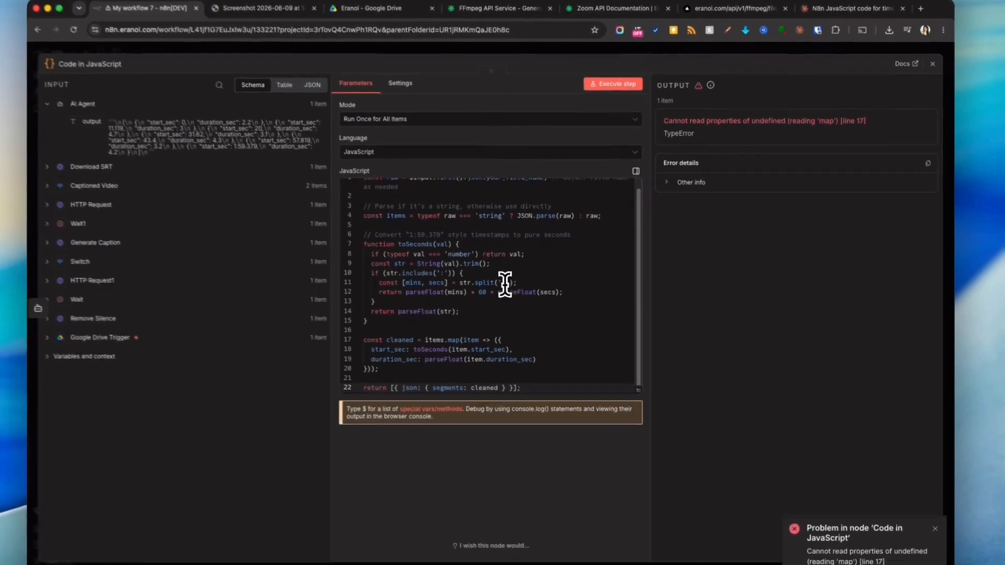
- Replace the placeholder field reference with the AI Agent output so line 1 reads const raw = $input.first().json.output; and close the node
scroll(471, 302, "up", 1)
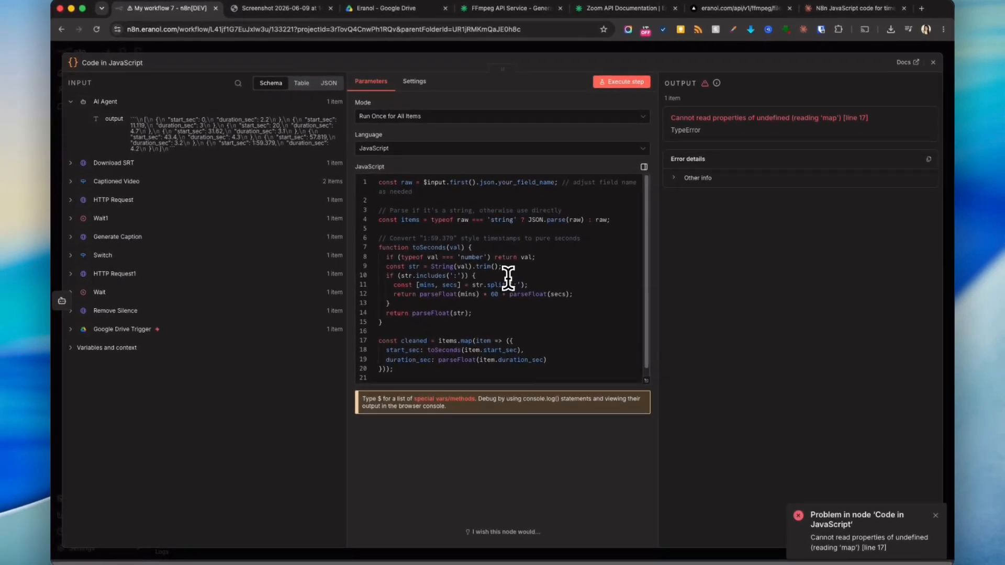
left_click_drag(424, 182, 556, 183)
left_click(557, 183)
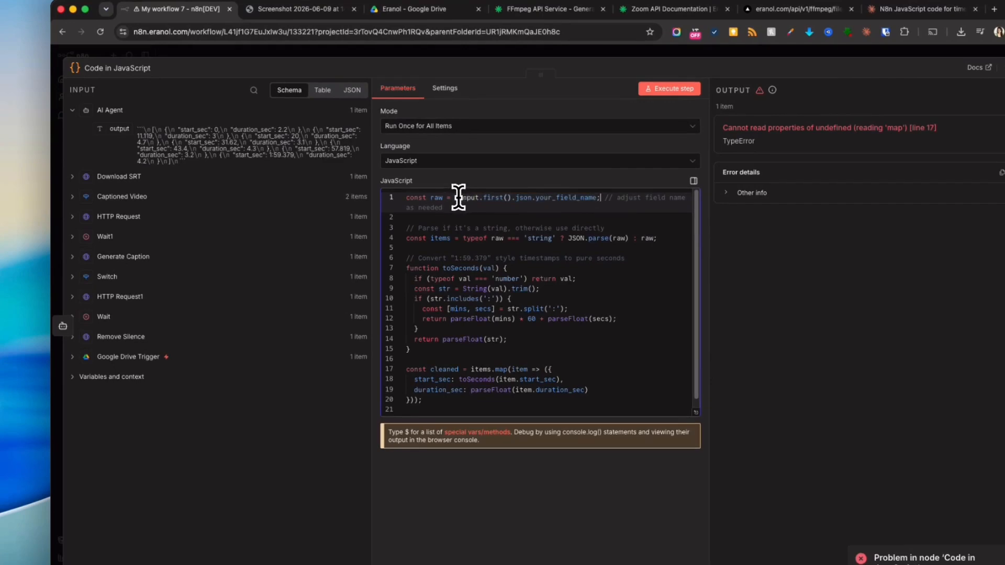
left_click_drag(456, 198, 690, 215)
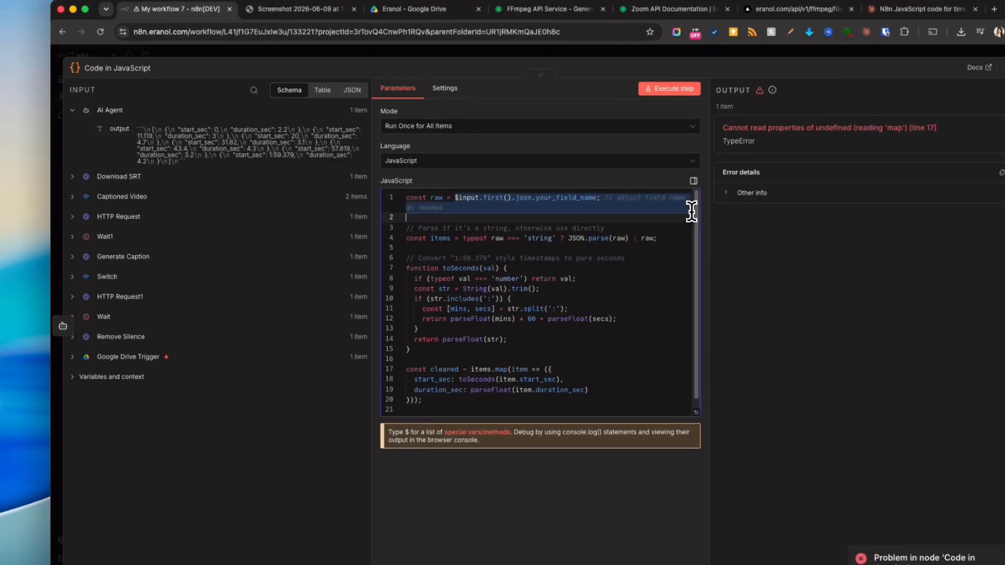
key("BackSpace")
left_click_drag(119, 128, 461, 197)
left_click(733, 52)
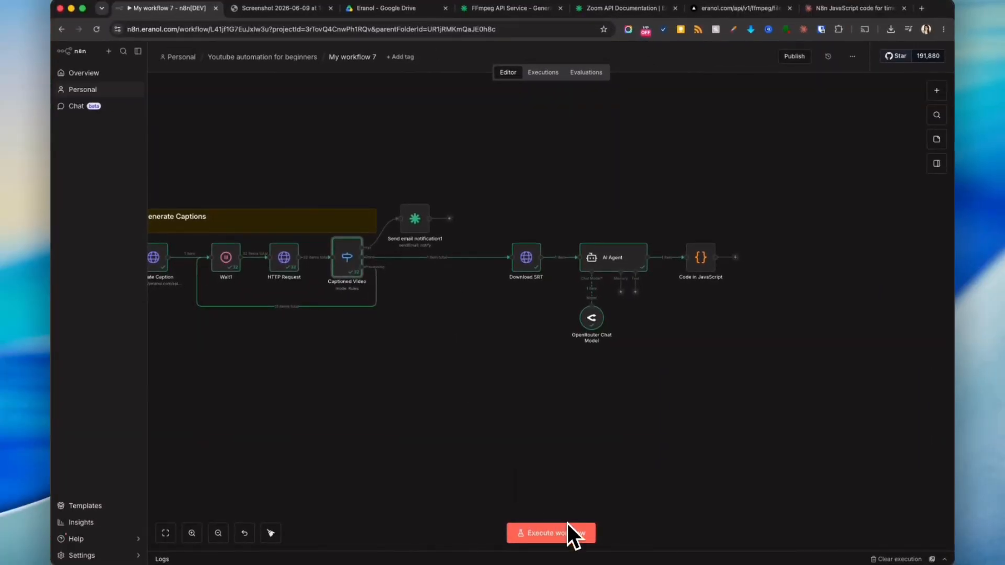
- Delete the connection from Captioned Video to Download SRT and open Download SRT to inspect it
left_click_drag(354, 342, 315, 404)
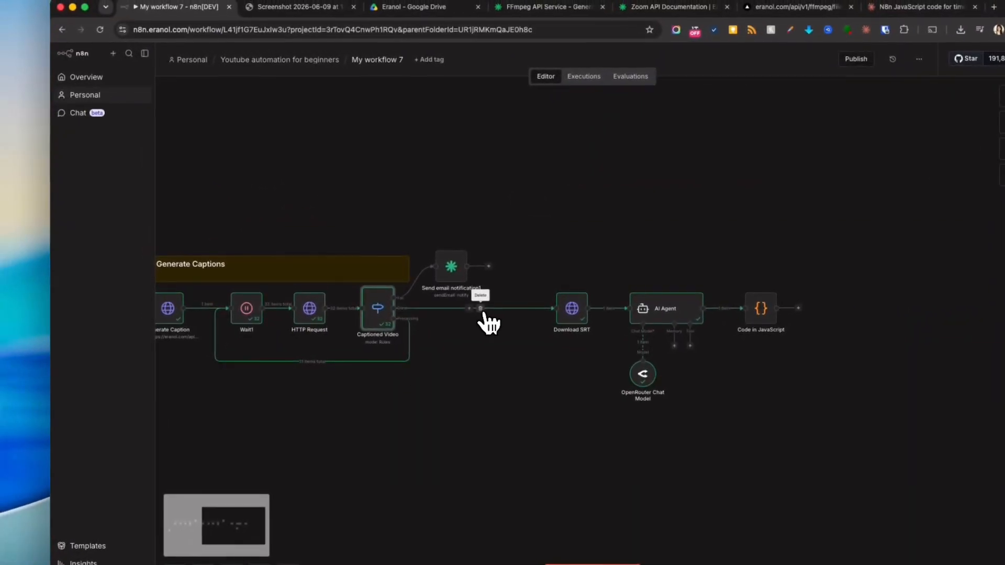
left_click(497, 289)
double_click(573, 312)
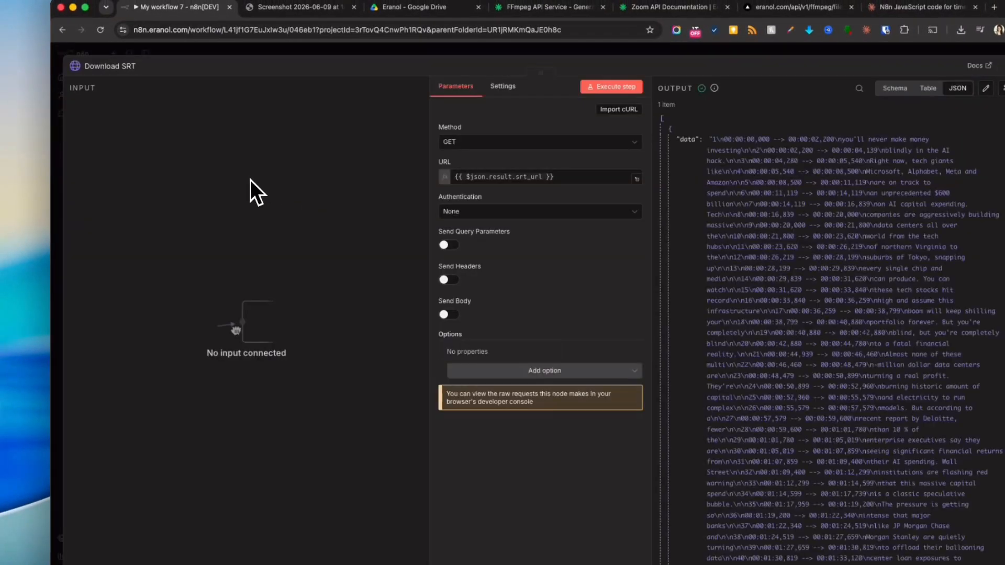
right_click(246, 228)
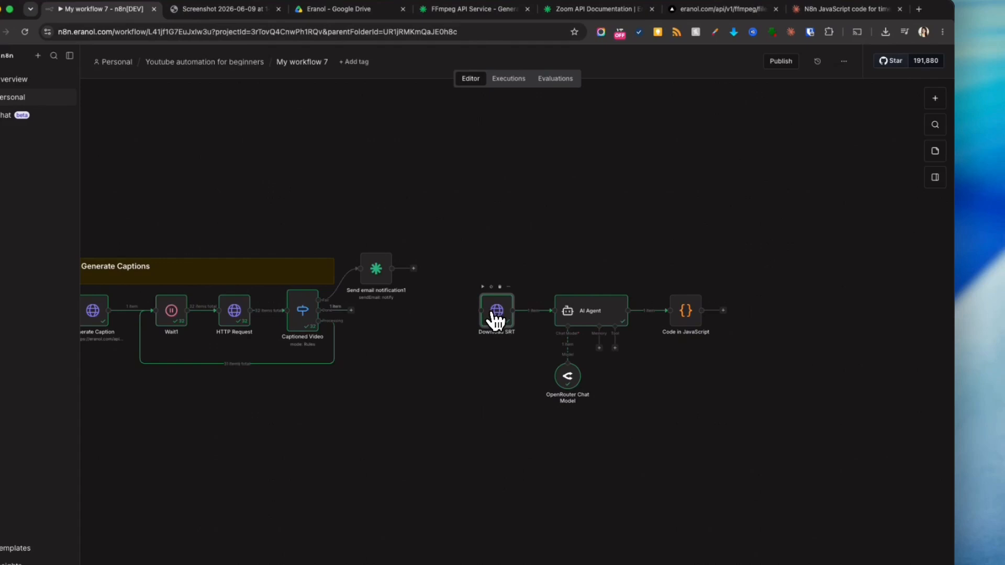
double_click(493, 315)
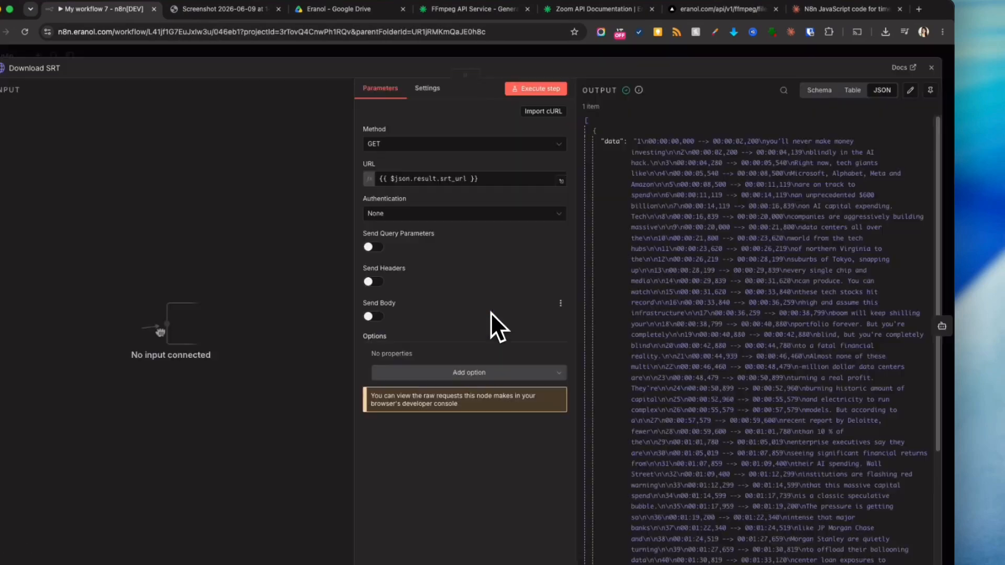
left_click(587, 54)
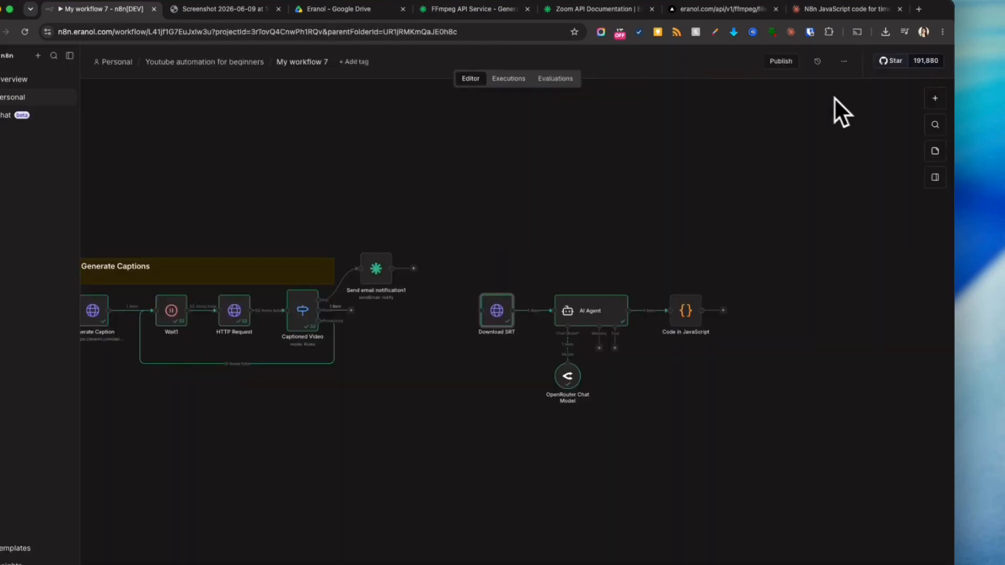
- Add a Manual Trigger before Download SRT and set its mock data to the pasted caption job JSON
left_click(935, 99)
type("manu")
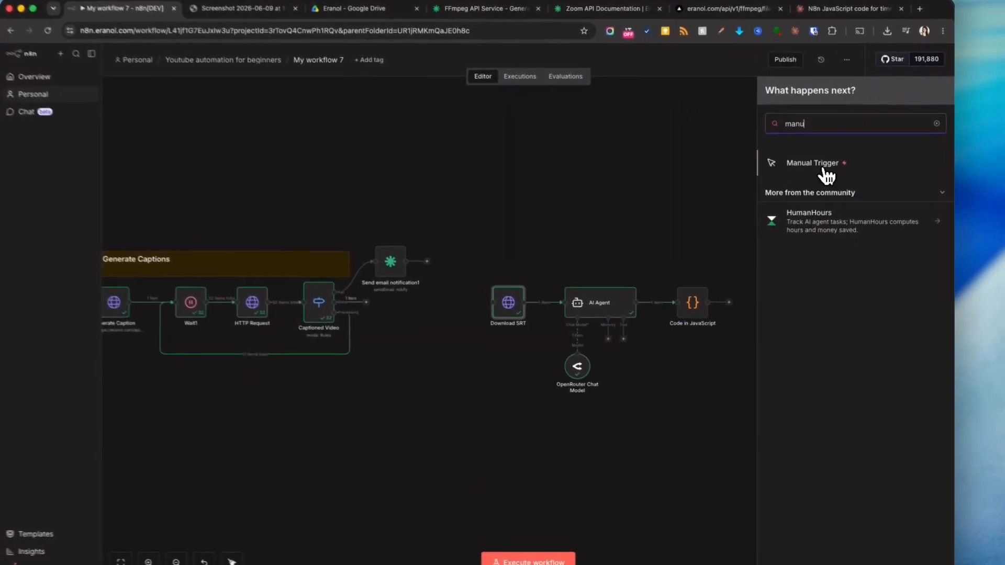
left_click(825, 171)
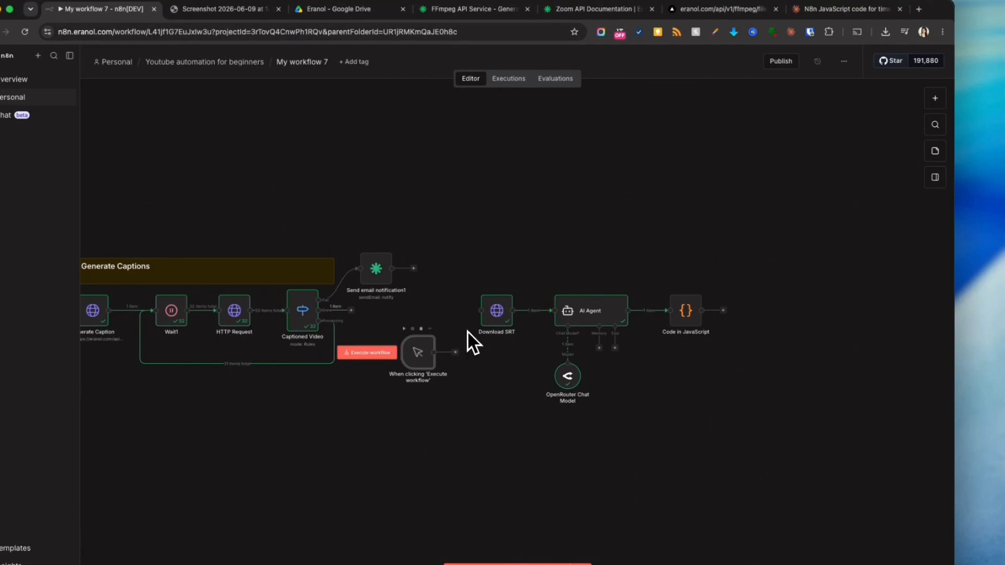
double_click(418, 352)
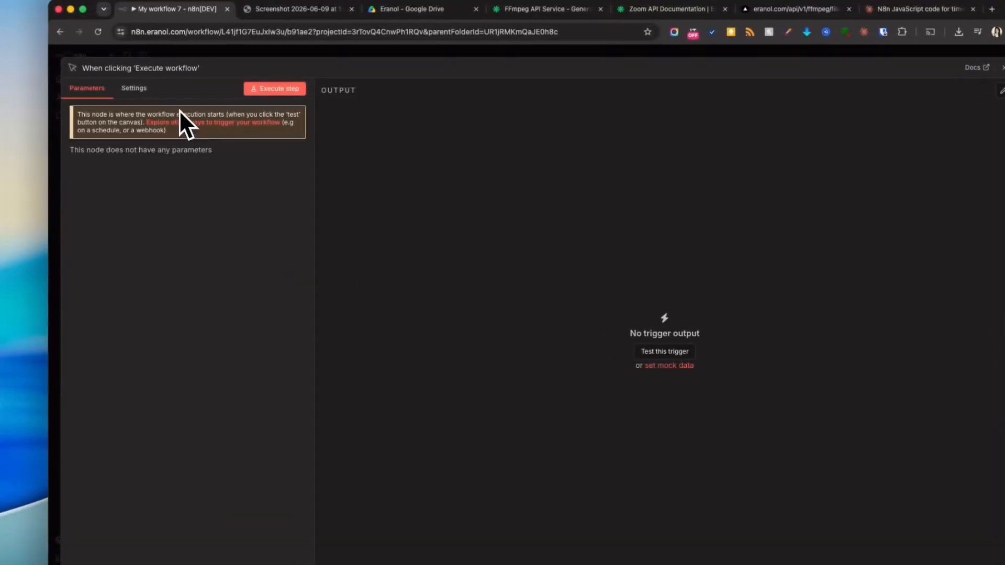
left_click(125, 88)
left_click(661, 365)
key("super+a")
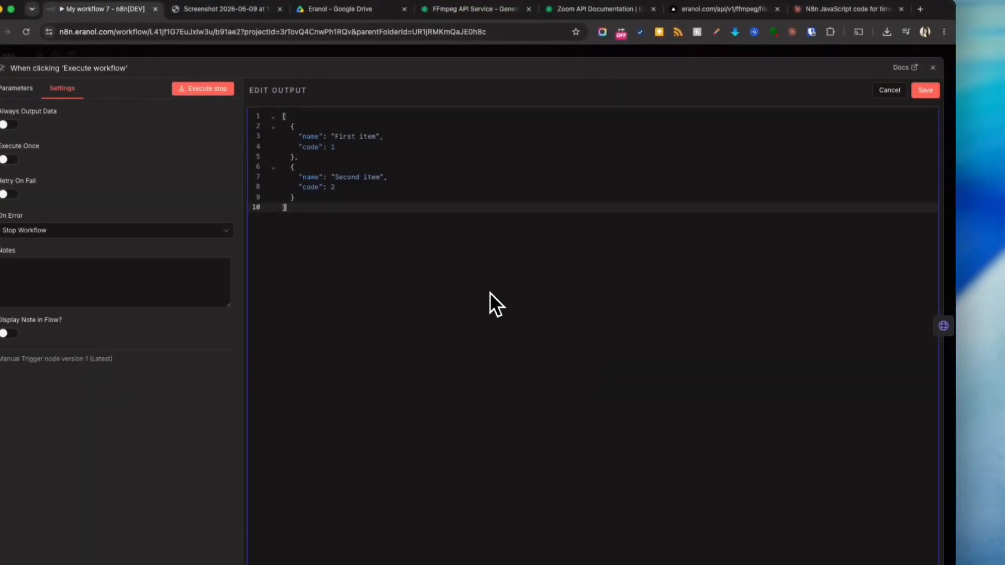
key("super+v")
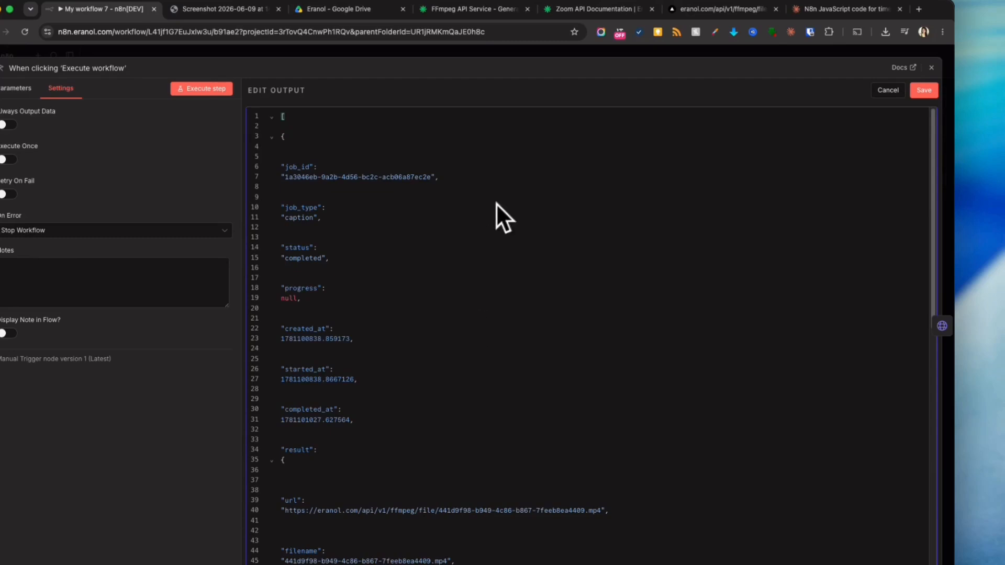
left_click(921, 92)
key("Escape")
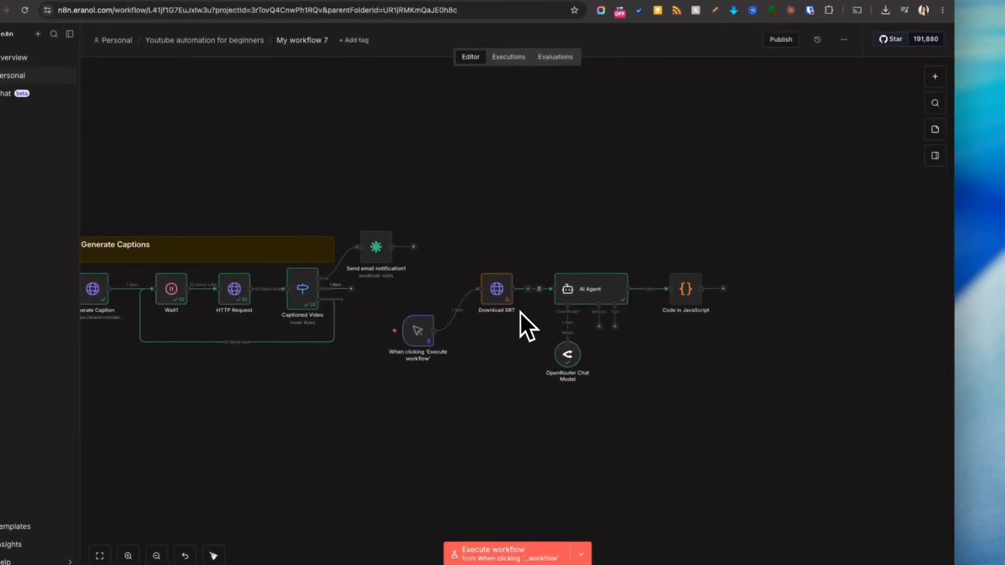
- Check the AI Agent's new output and move the Manual Trigger into line with the workflow
double_click(602, 296)
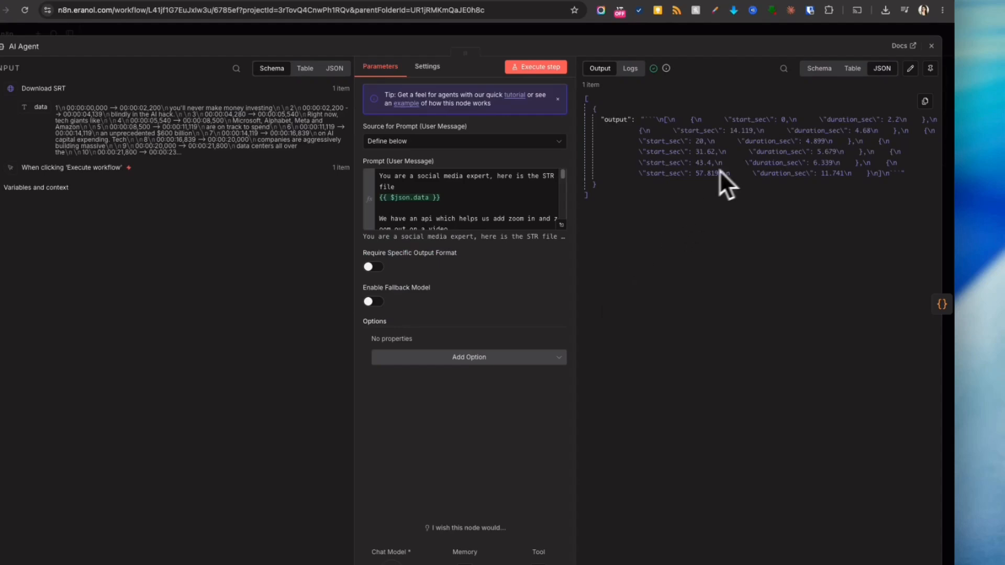
key("Escape")
left_click(672, 287)
left_click_drag(418, 353, 424, 312)
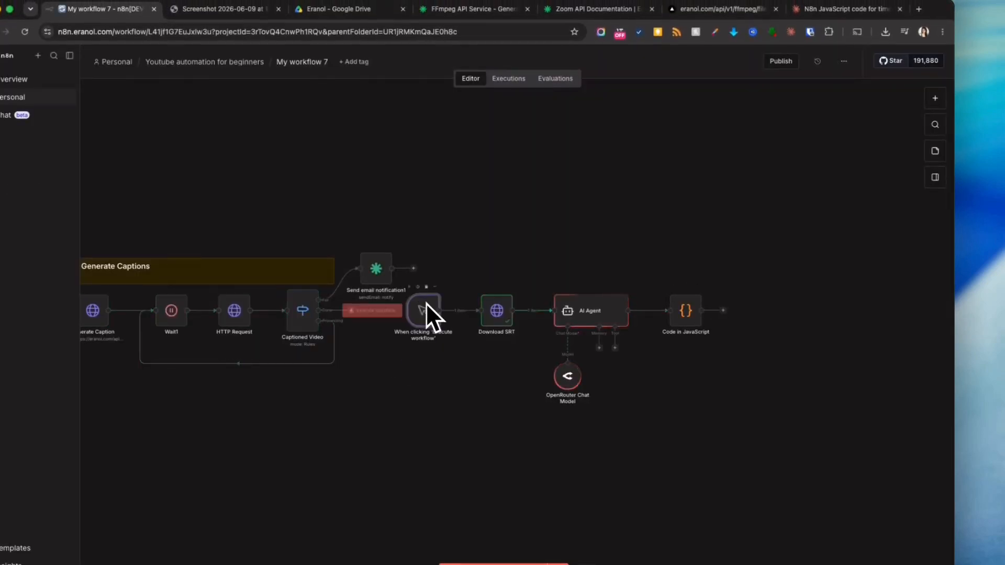
- Copy the Code node's syntax error message into the Claude chat
double_click(689, 314)
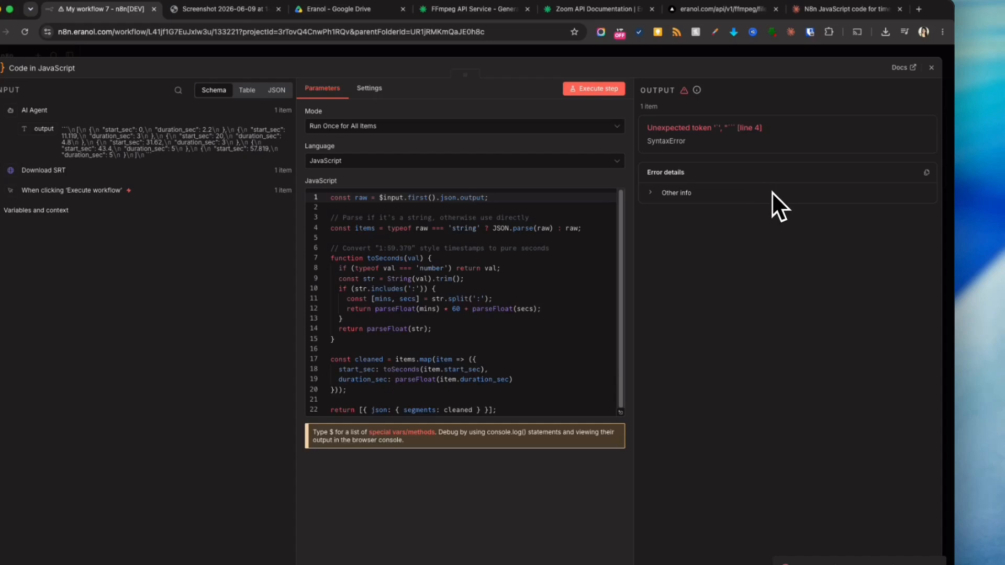
left_click_drag(650, 127, 814, 144)
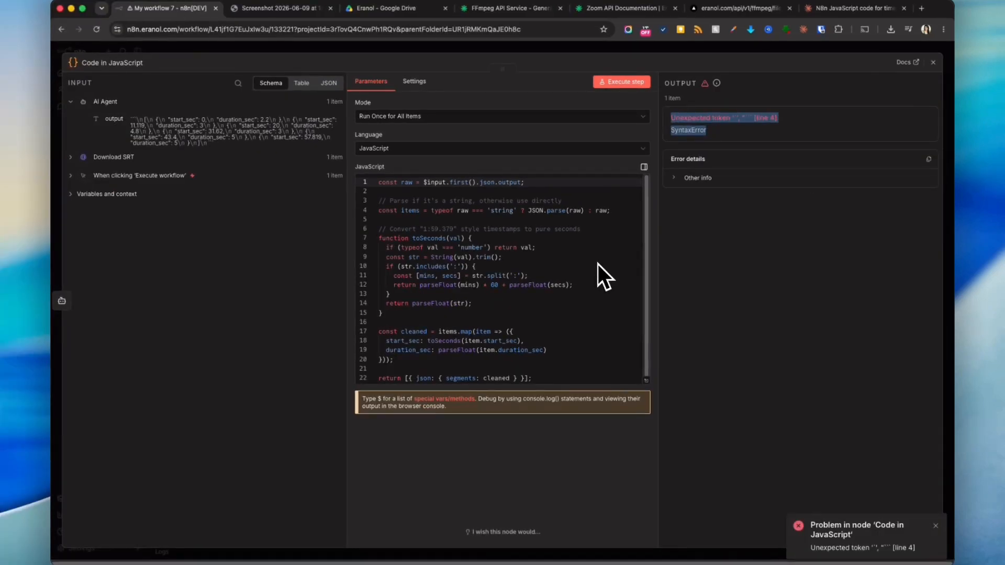
right_click(704, 117)
left_click(712, 139)
left_click(604, 241)
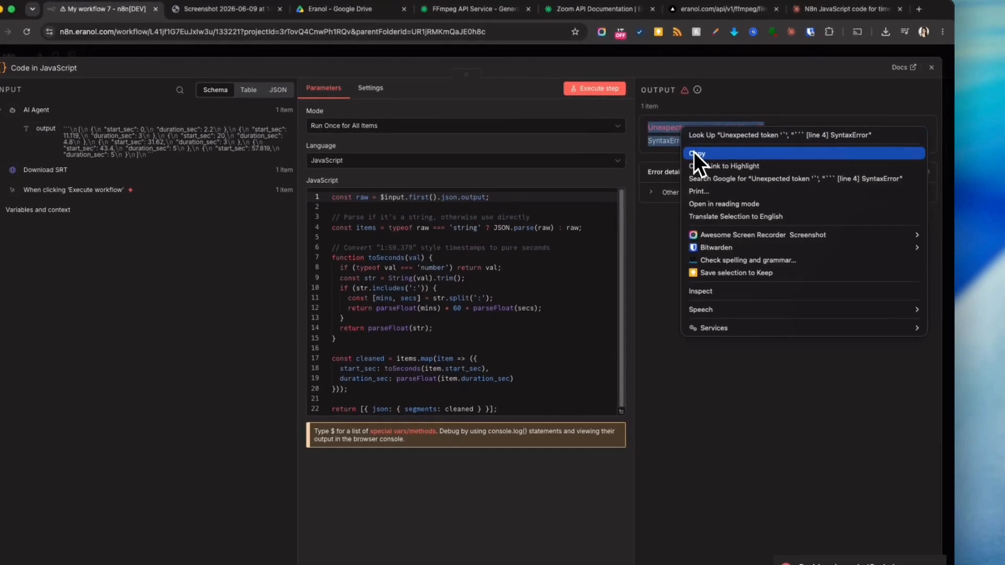
key("super+a")
left_click(834, 11)
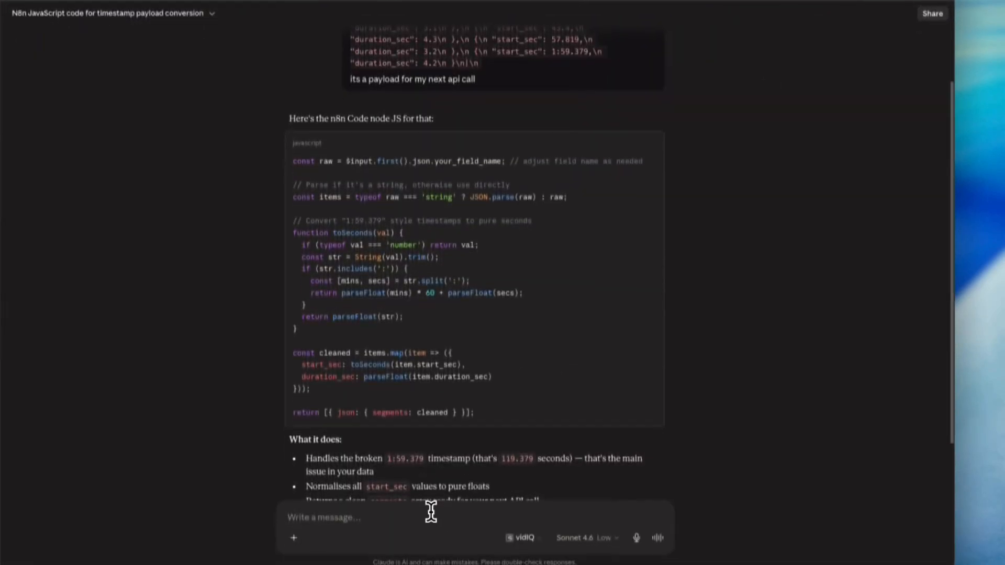
key("super+v")
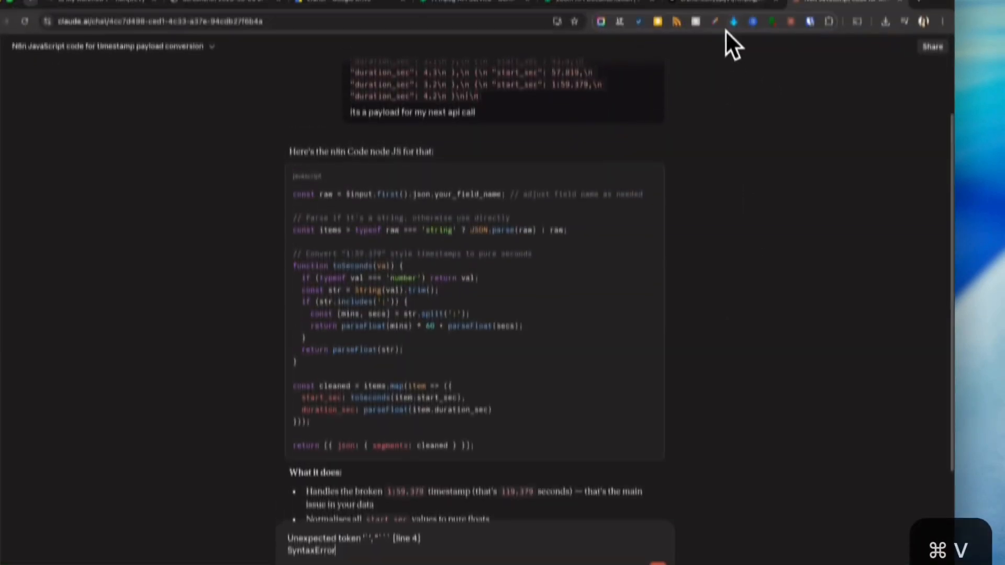
- Paste the Code node's code into Claude and ask for a more robust version because the input comes from an AI
left_click(184, 14)
left_click(463, 245)
key("super+a")
key("super+c")
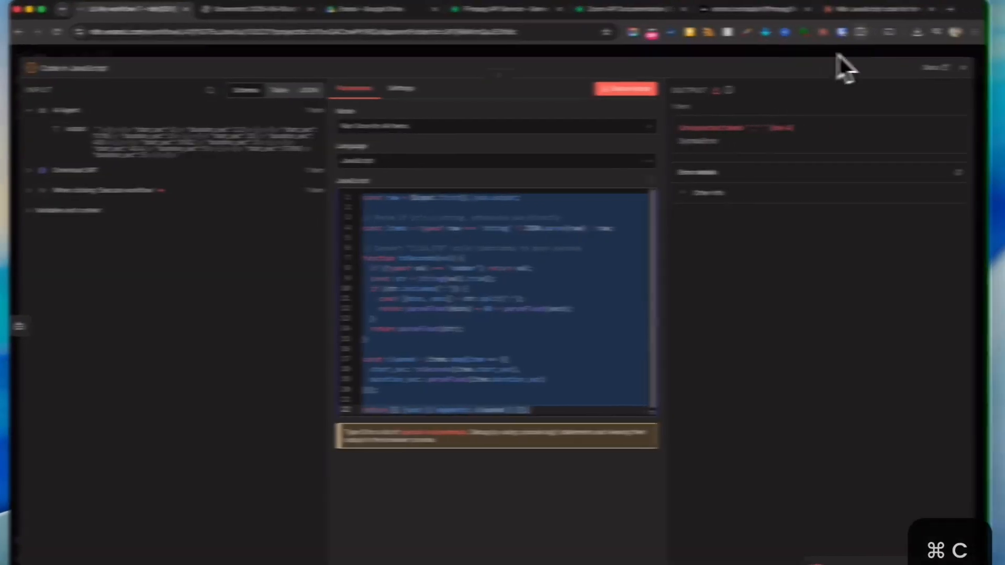
left_click(896, 10)
double_click(294, 547)
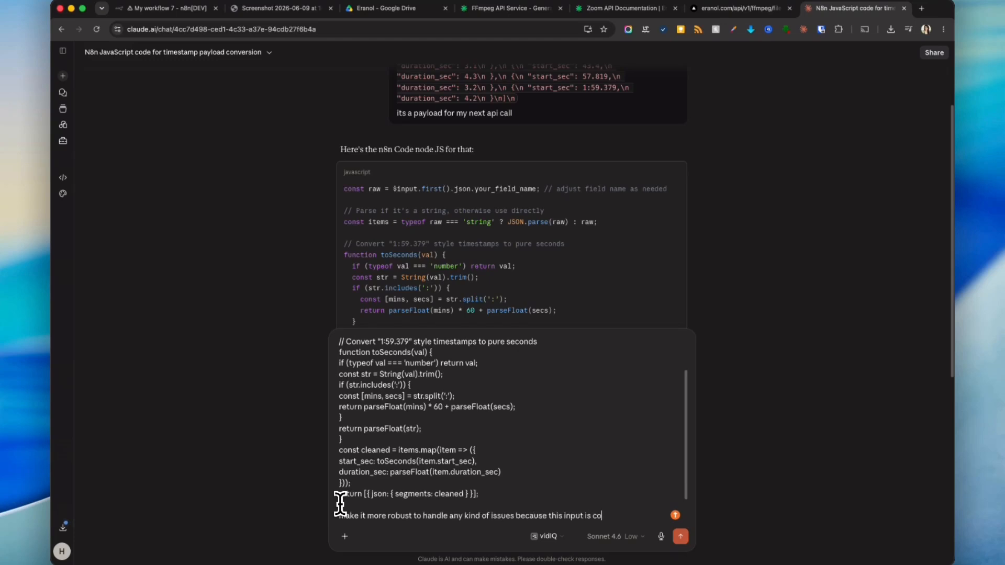
type("ming from an AI generated")
key("Return")
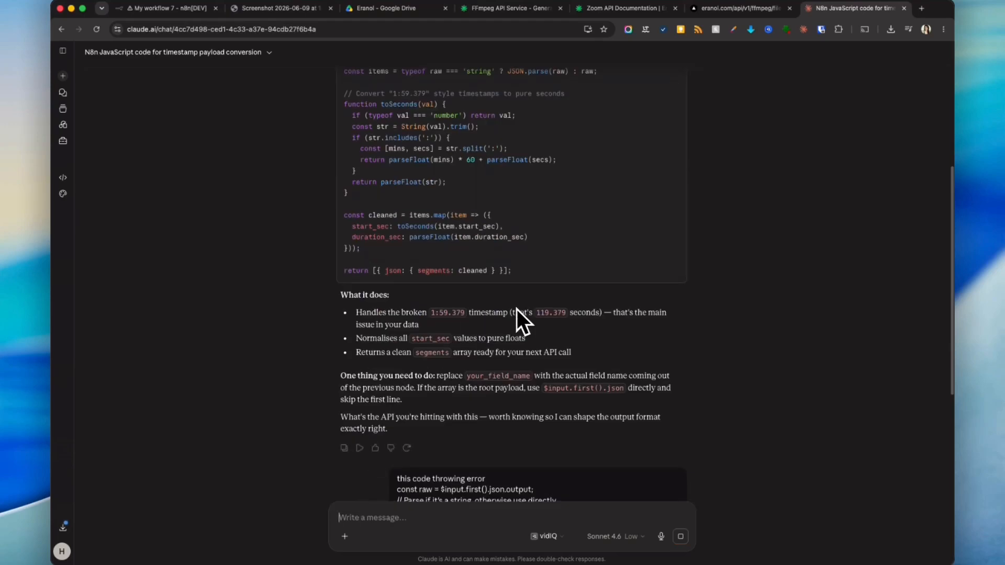
- Replace the Code node's code with Claude's robust version and execute the step
scroll(521, 275, "up", 4)
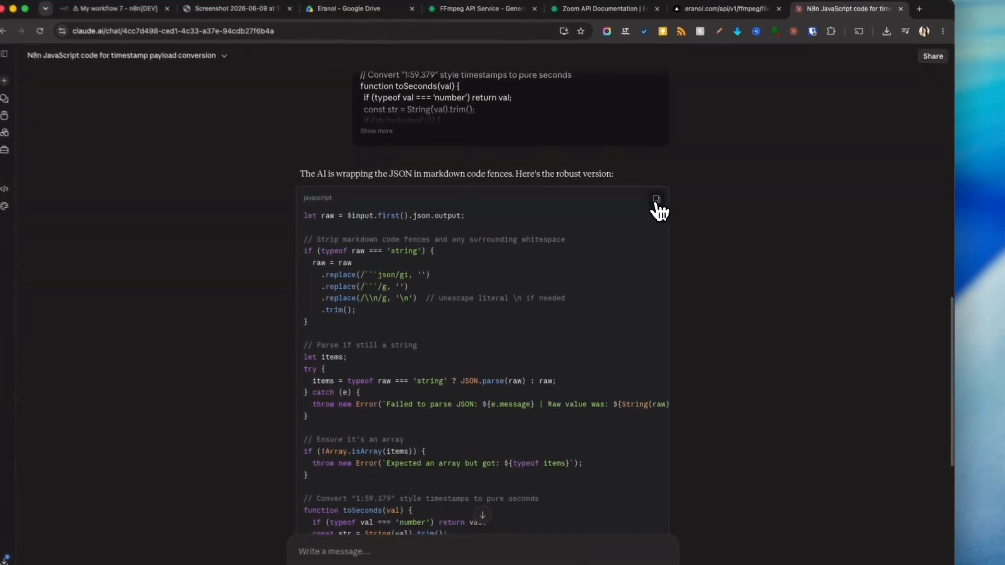
left_click(657, 199)
left_click(117, 8)
left_click(590, 284)
key("super+a")
key("super+v")
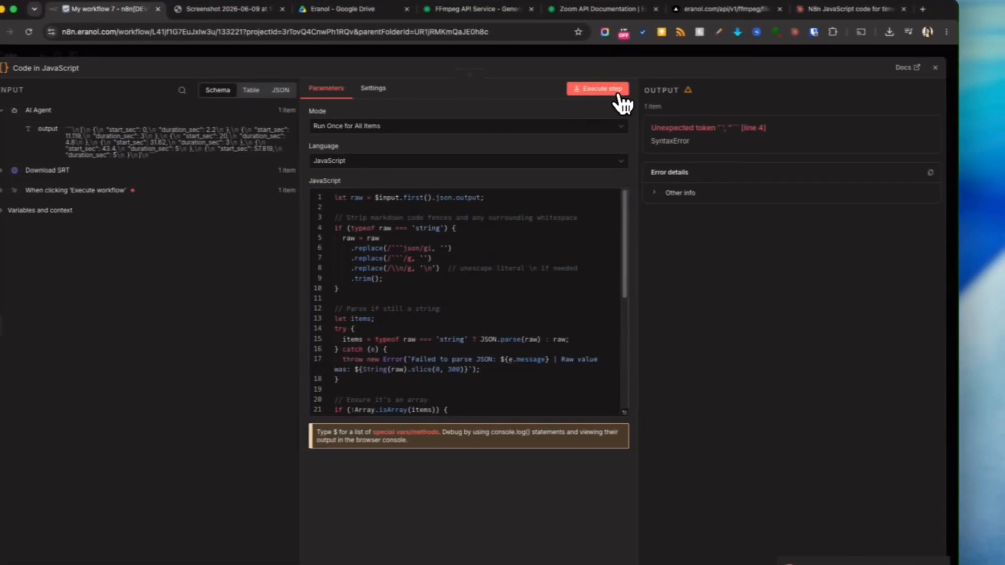
left_click(619, 97)
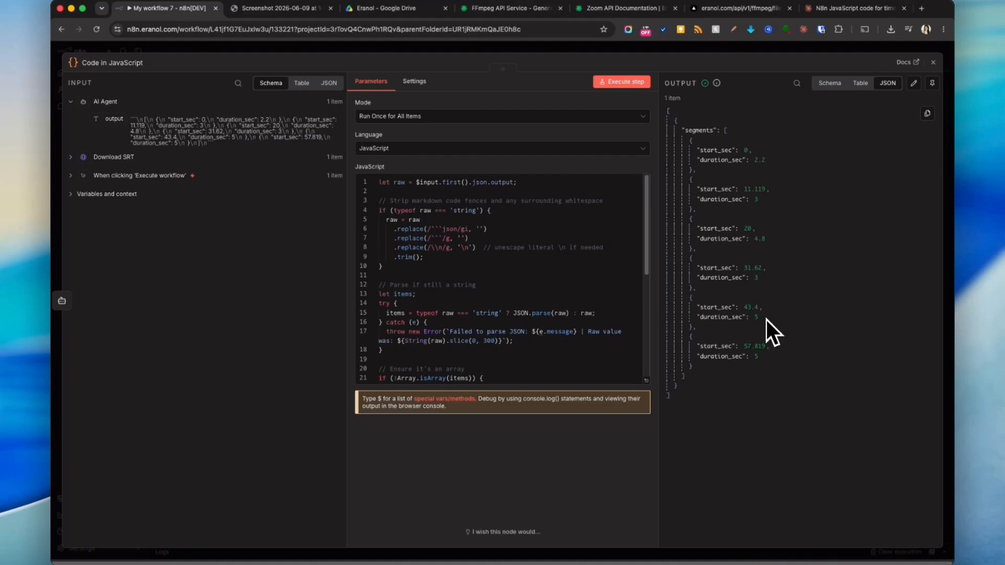
- Duplicate the Generate Captions section and place the copy after the Code in JavaScript node
key("Escape")
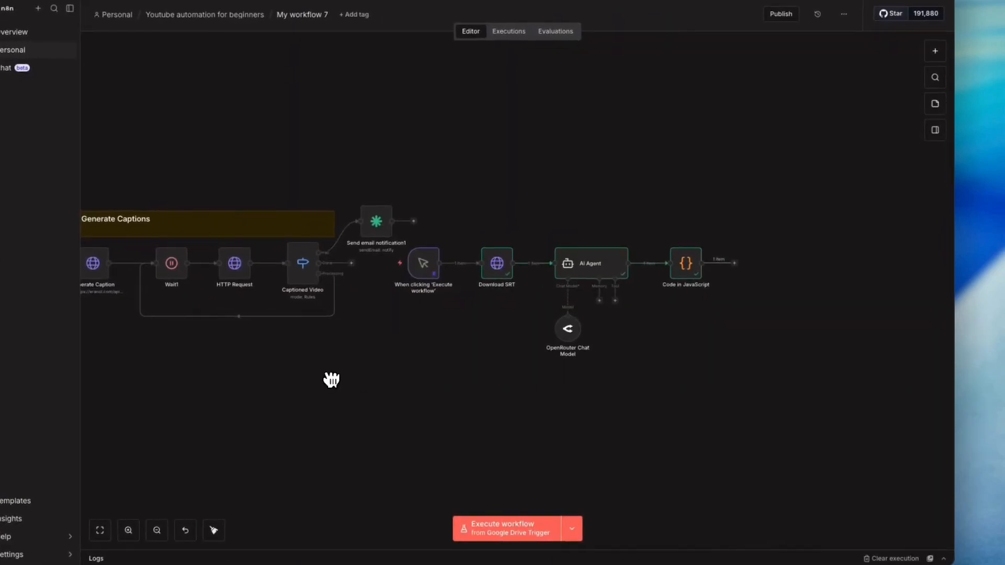
left_click_drag(331, 379, 571, 347)
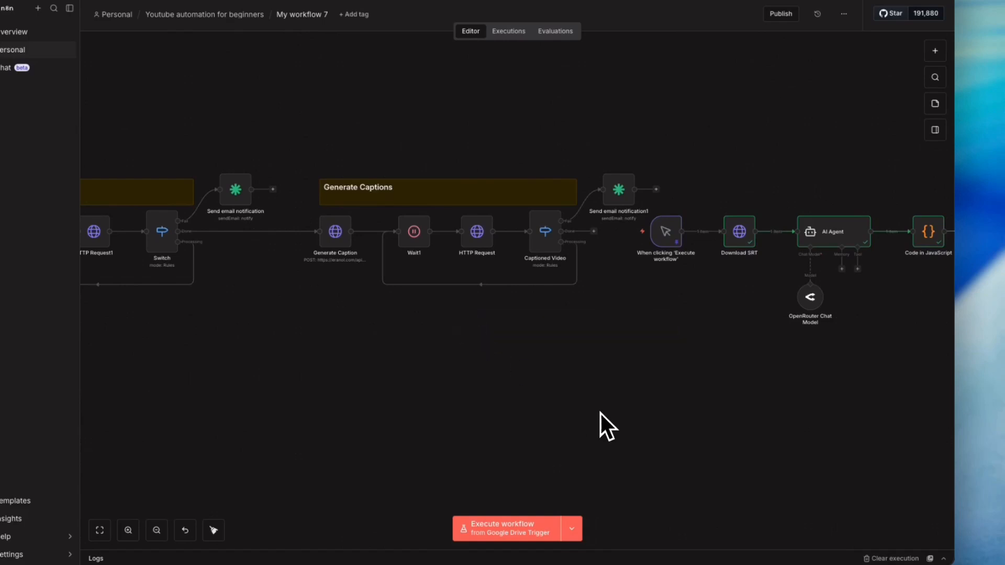
scroll(601, 414, "right", 5)
left_click_drag(619, 231, 364, 187)
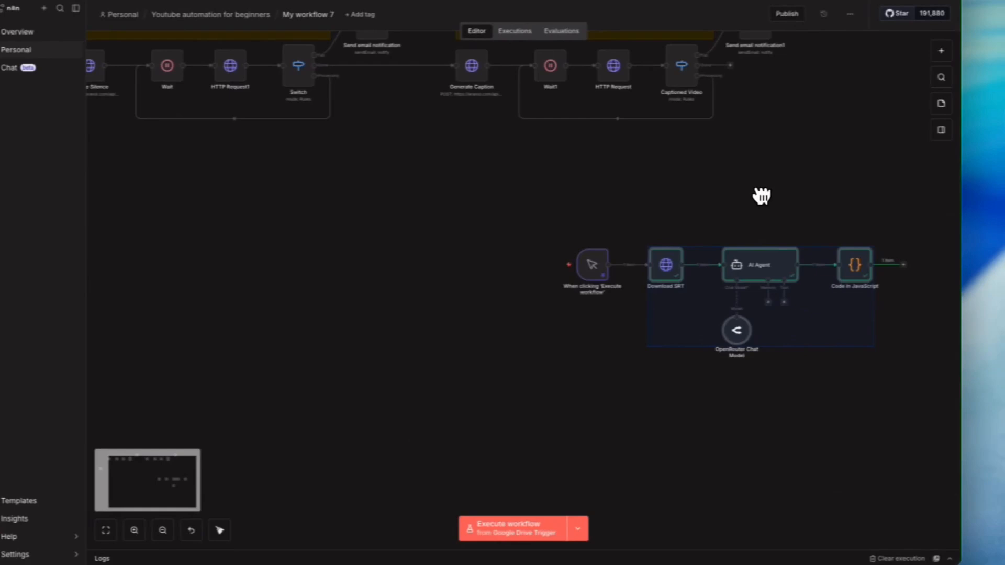
left_click_drag(442, 202, 937, 438)
left_click_drag(589, 267, 240, 225)
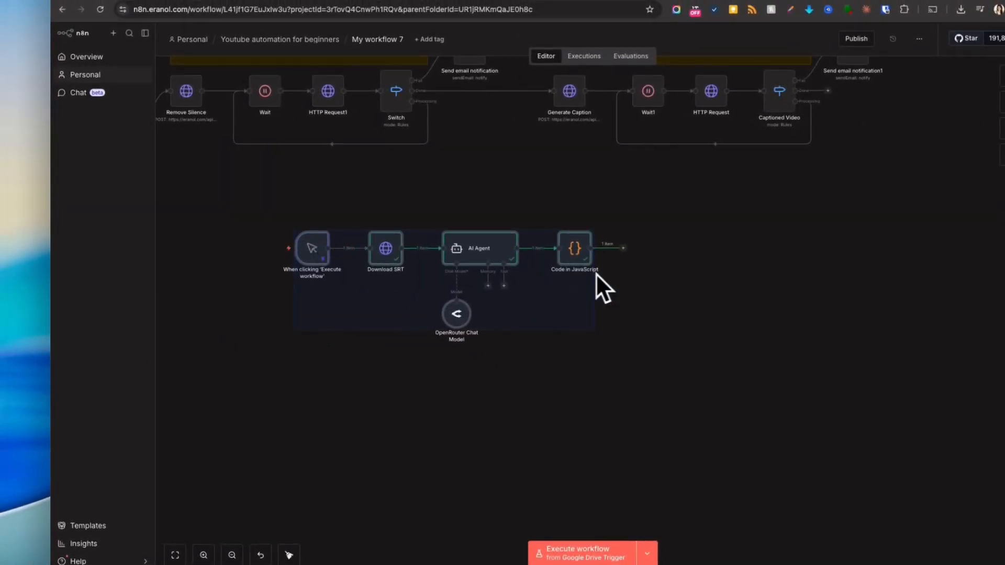
left_click(733, 265)
left_click_drag(676, 180, 807, 246)
left_click_drag(696, 164, 816, 265)
left_click_drag(740, 288, 633, 256)
left_click_drag(657, 102, 826, 100)
key("super+v")
left_click_drag(589, 274, 680, 291)
- Rename the copied section's sticky note title to Adding Zooms
double_click(605, 276)
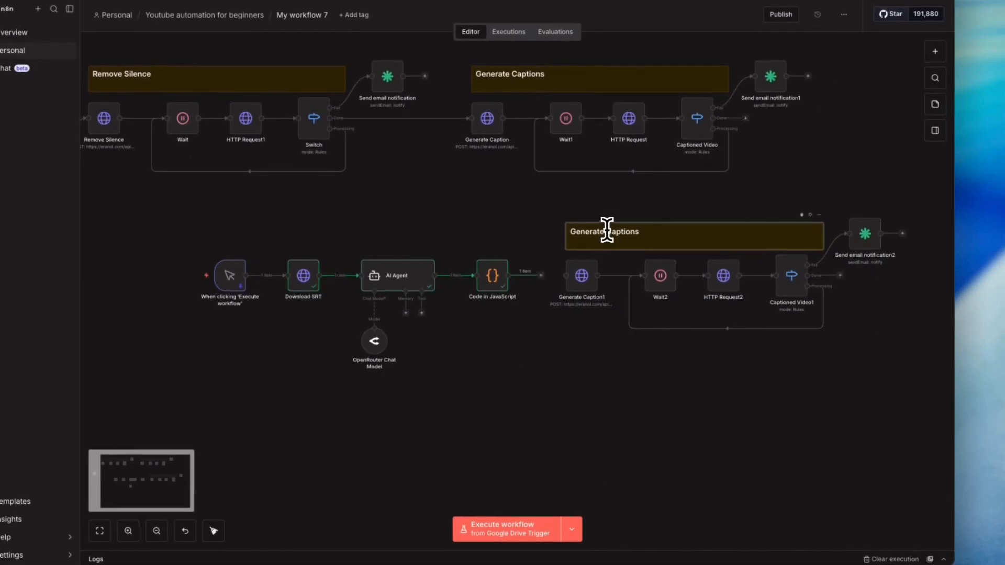
key("super+a")
left_click(604, 230)
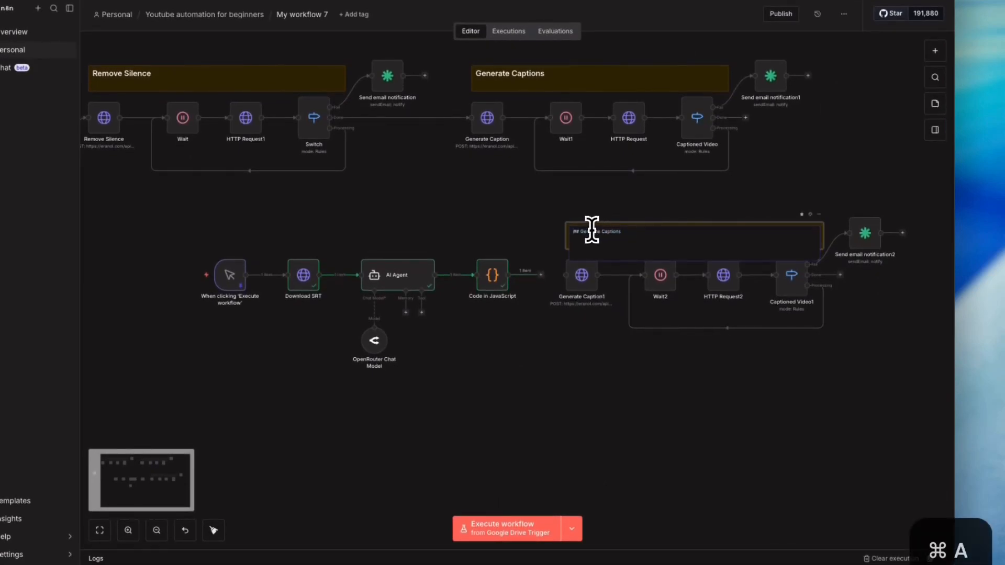
left_click_drag(592, 230, 581, 231)
type("Adding Zooms")
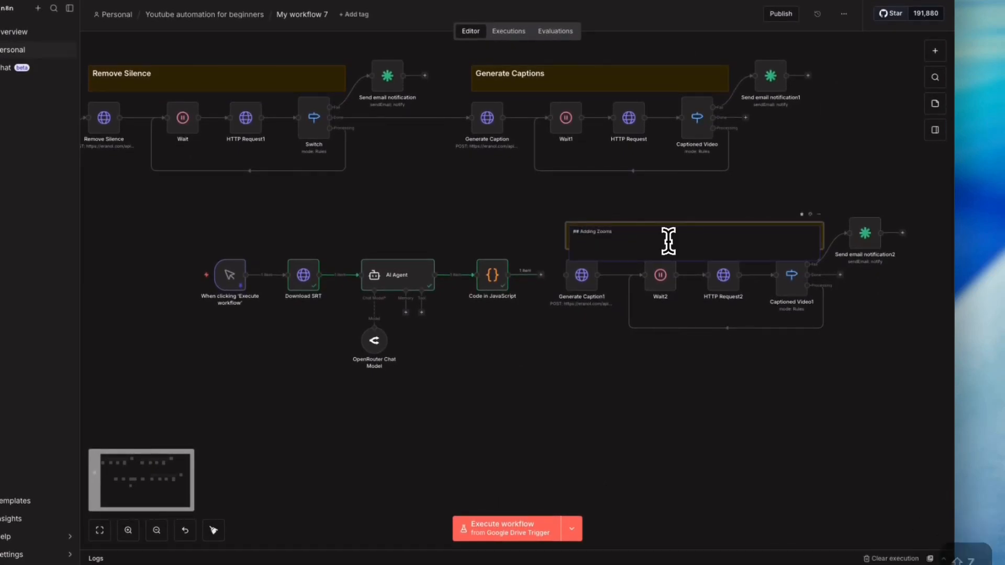
left_click(555, 354)
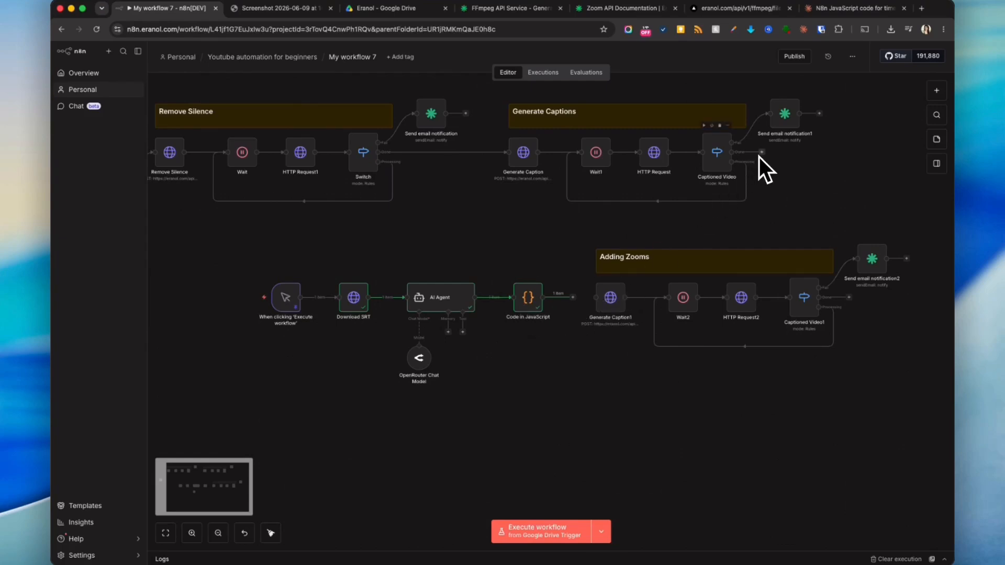
- Add a Merge node to the workflow after reviewing the manual trigger's pinned output
double_click(285, 298)
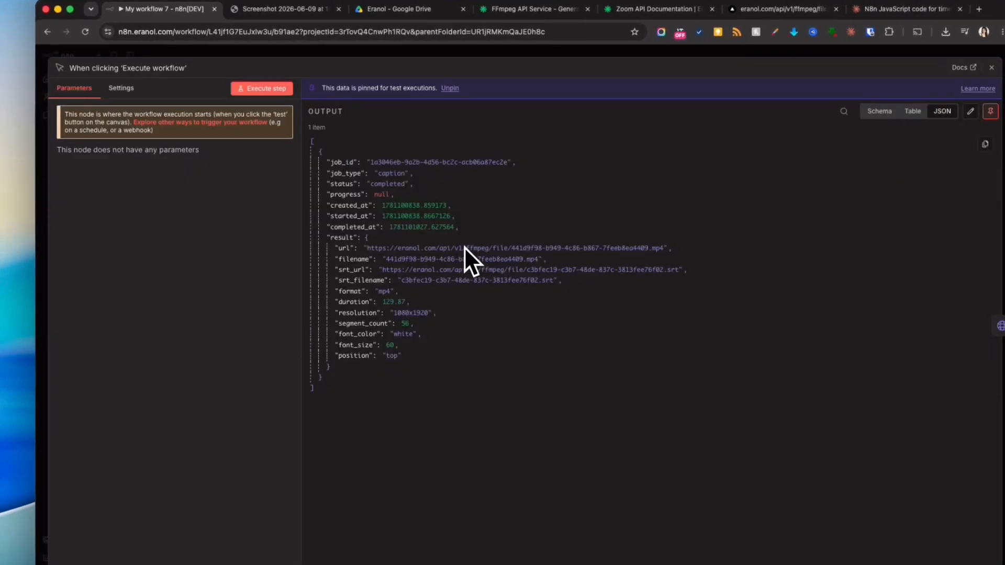
key("Escape")
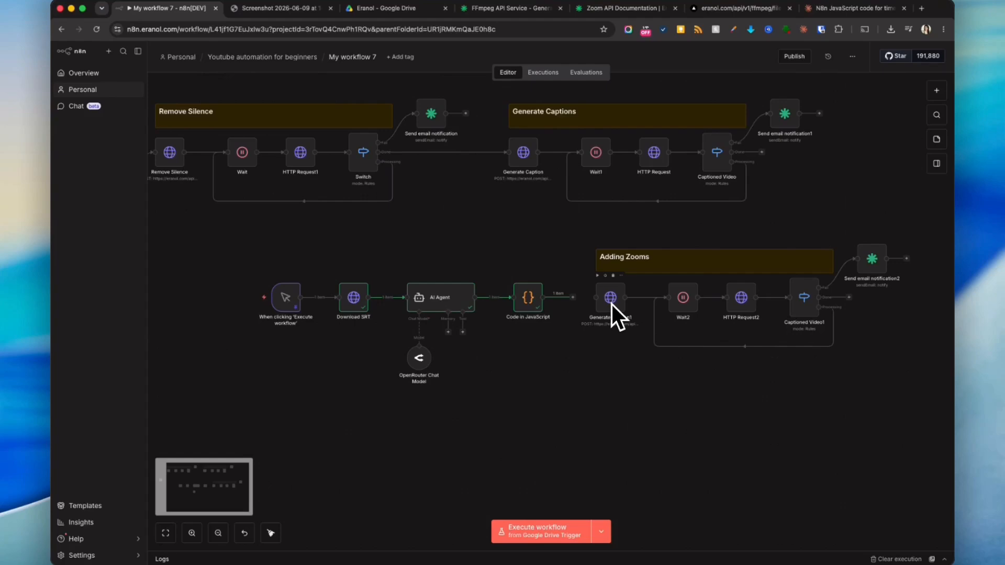
left_click(935, 91)
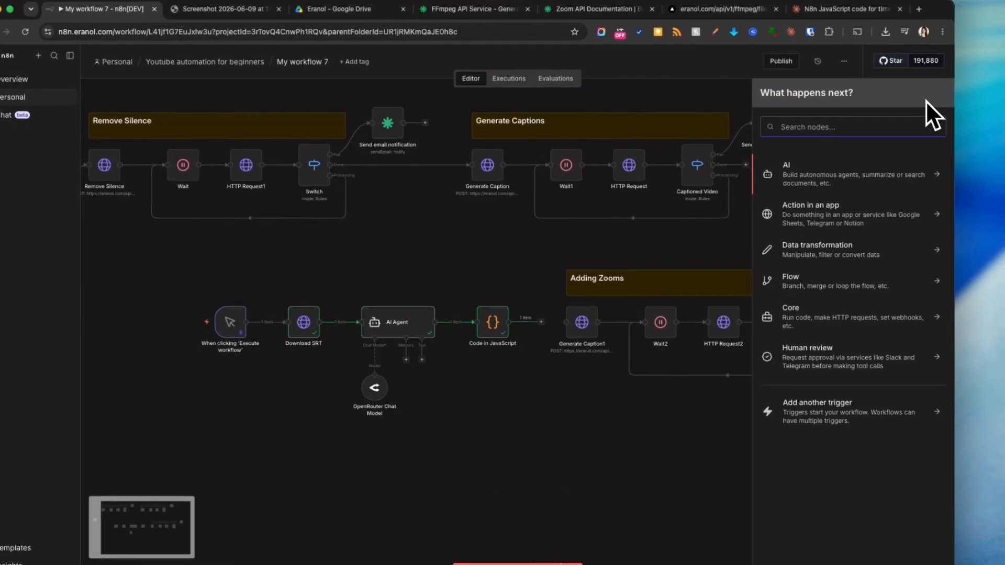
type("mer")
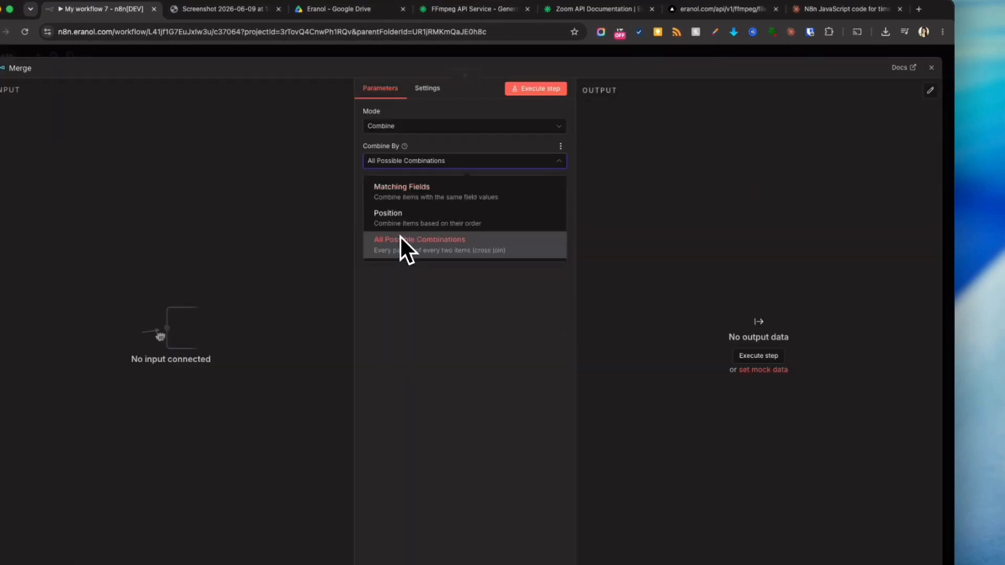
left_click(400, 237)
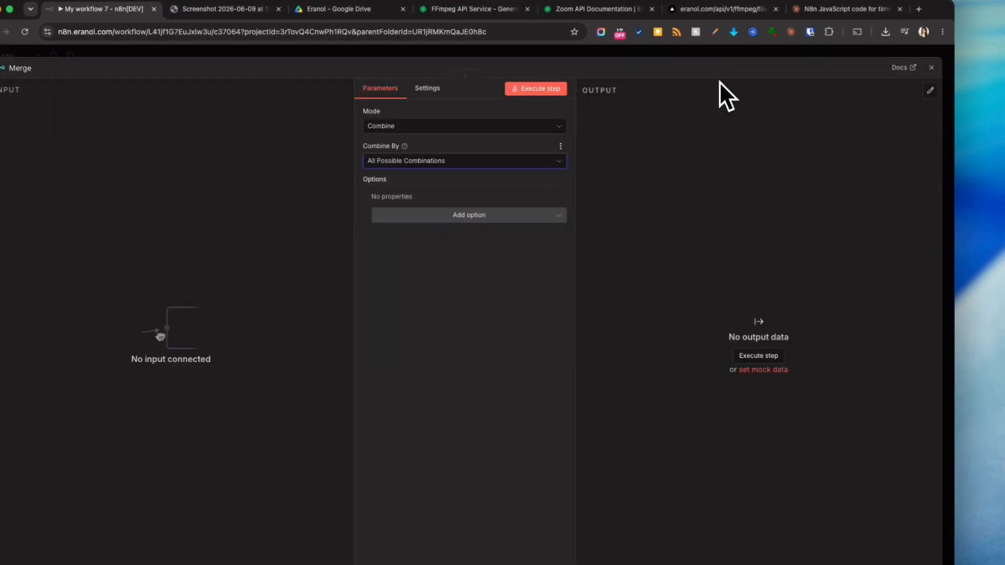
key("Escape")
left_click_drag(773, 246, 746, 256)
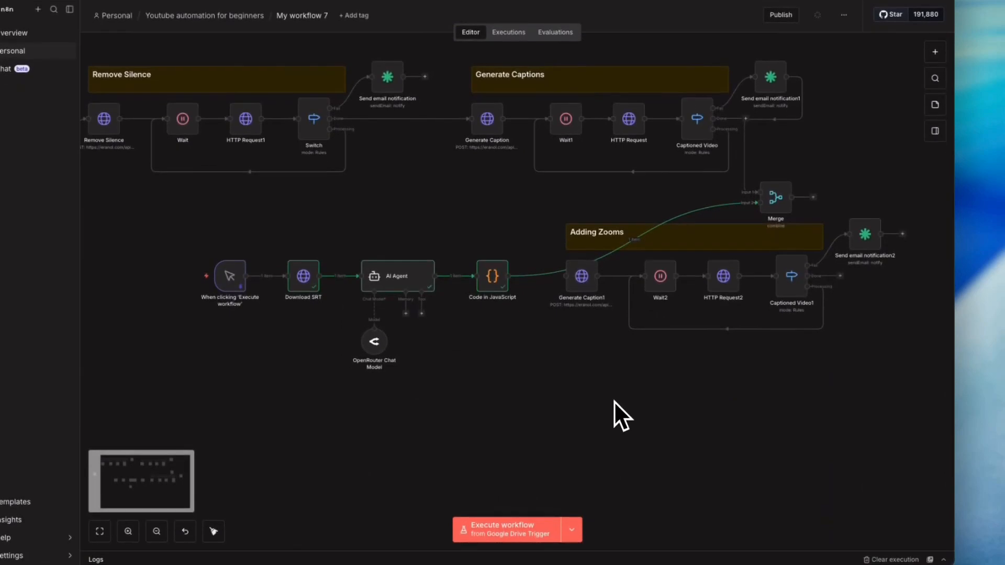
- Place the Merge node between the Code in JavaScript node and Generate Caption1
left_click_drag(937, 426, 626, 481)
left_click_drag(473, 258, 248, 278)
left_click_drag(740, 449, 292, 259)
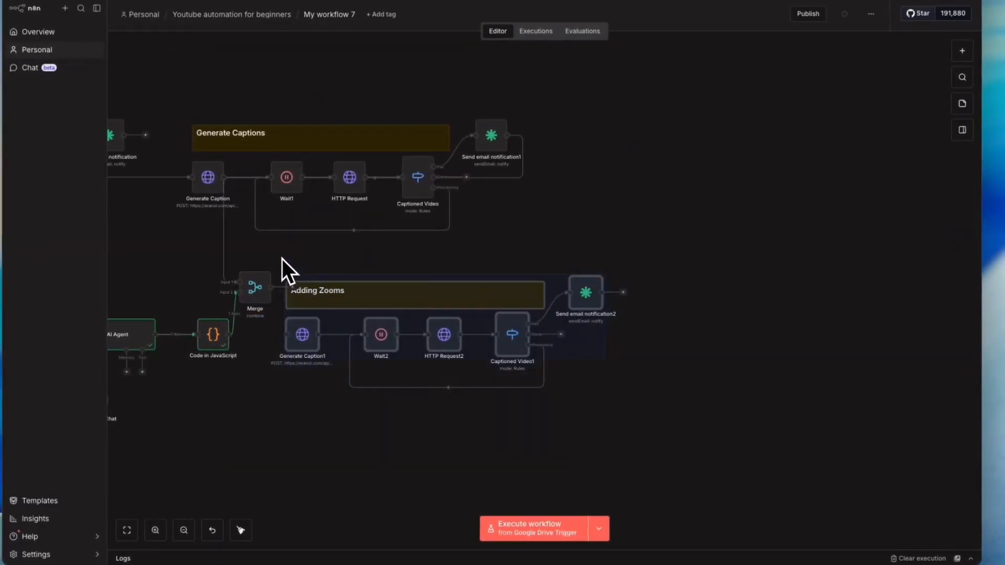
left_click_drag(471, 292, 669, 287)
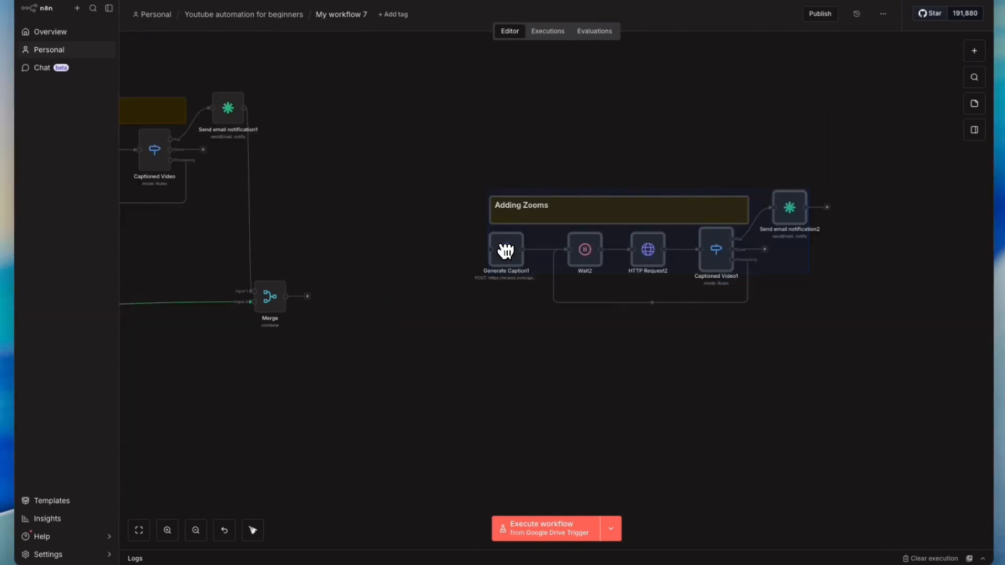
left_click(341, 375)
left_click_drag(270, 291, 437, 243)
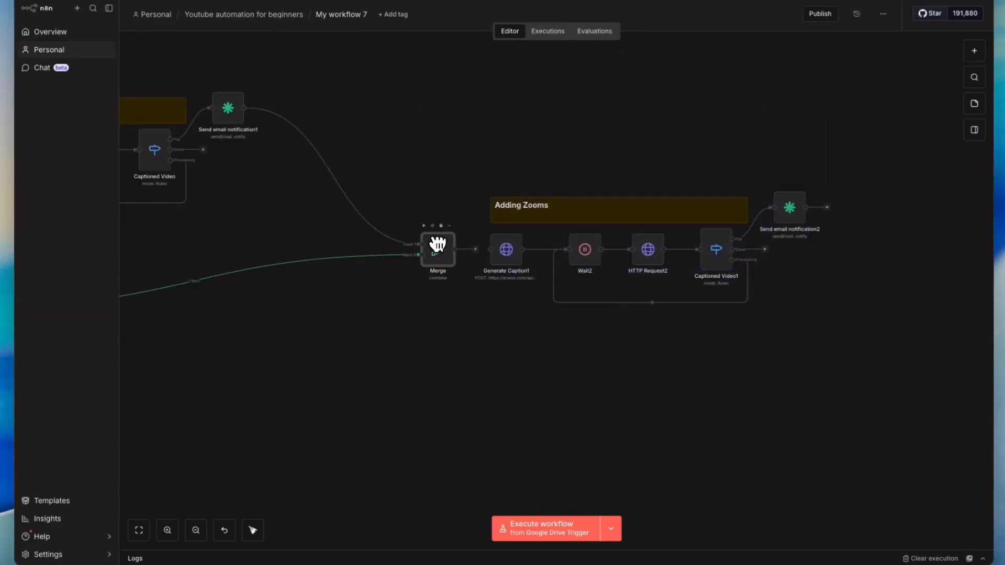
- Connect the Captioned Video node's output to the Merge node's first input
left_click_drag(433, 351, 760, 322)
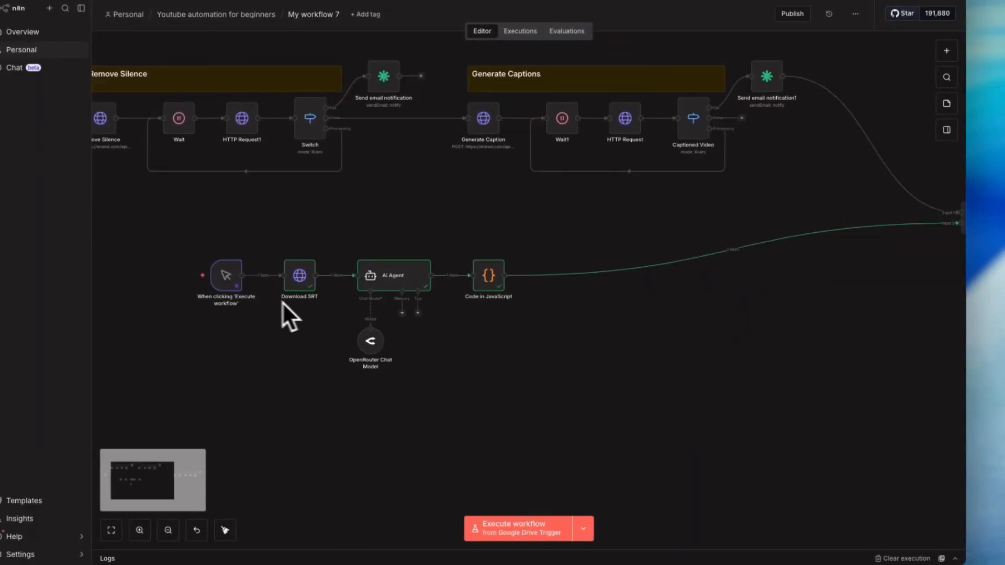
left_click_drag(162, 222, 558, 410)
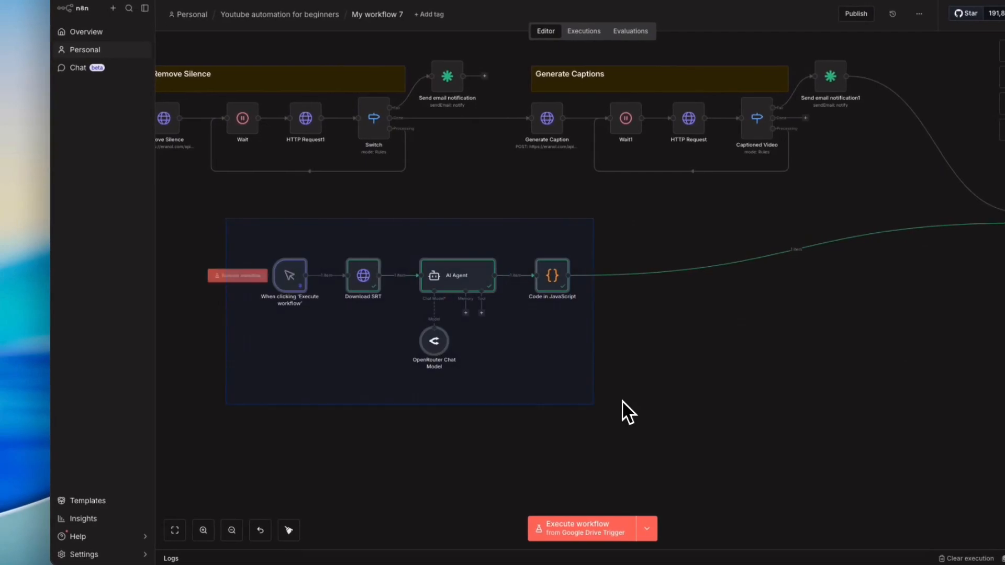
left_click_drag(285, 277, 672, 256)
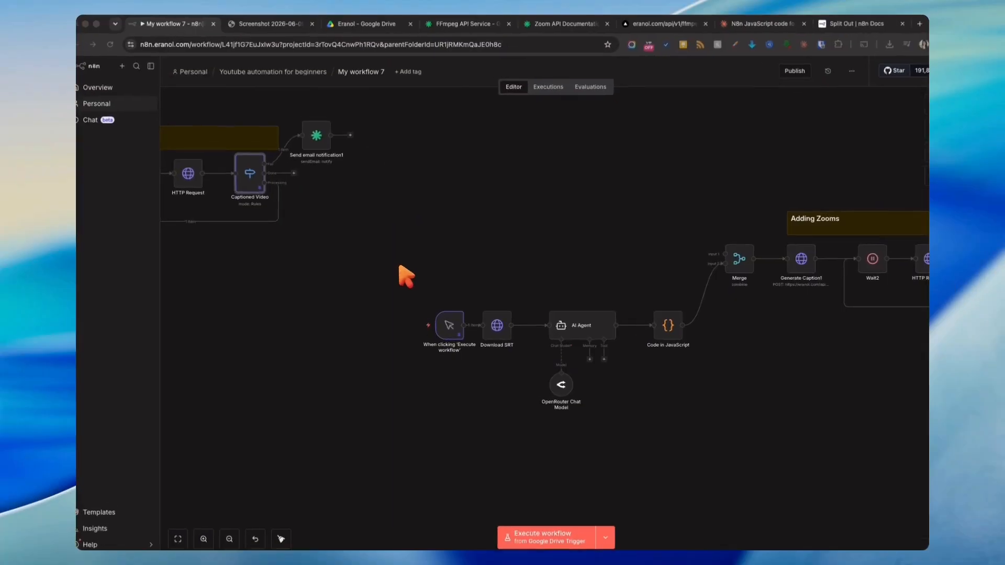
left_click(407, 277)
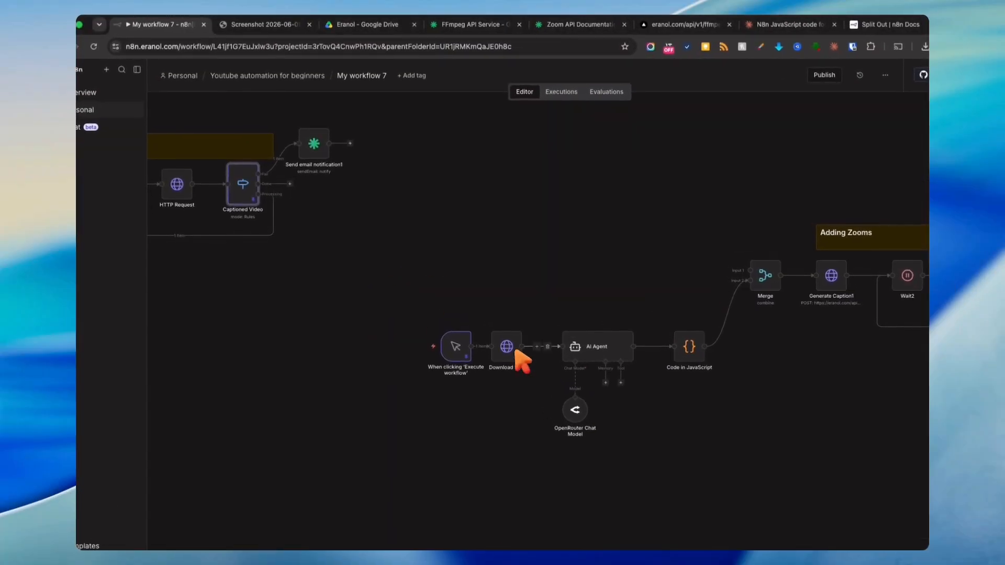
left_click_drag(289, 183, 478, 326)
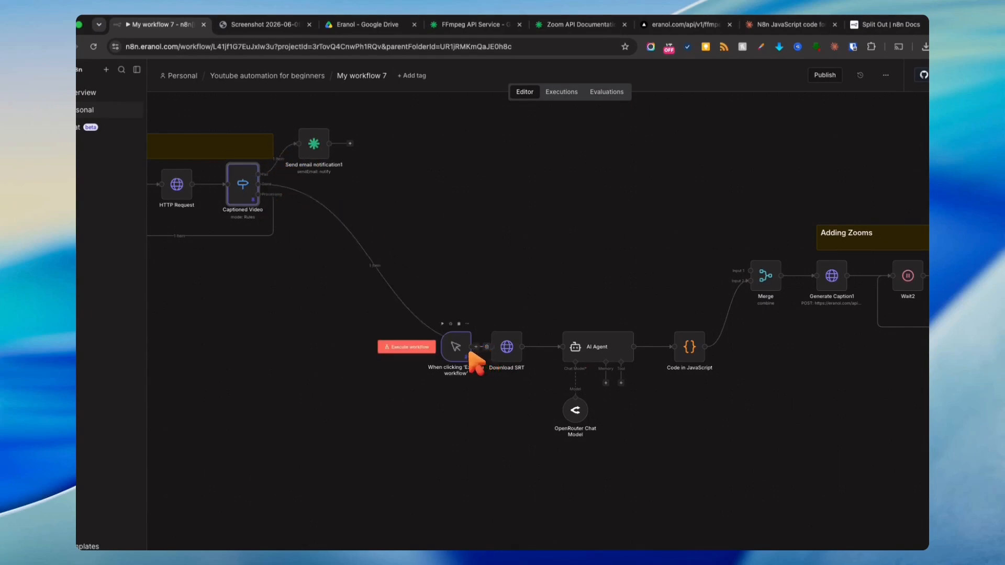
left_click(386, 255)
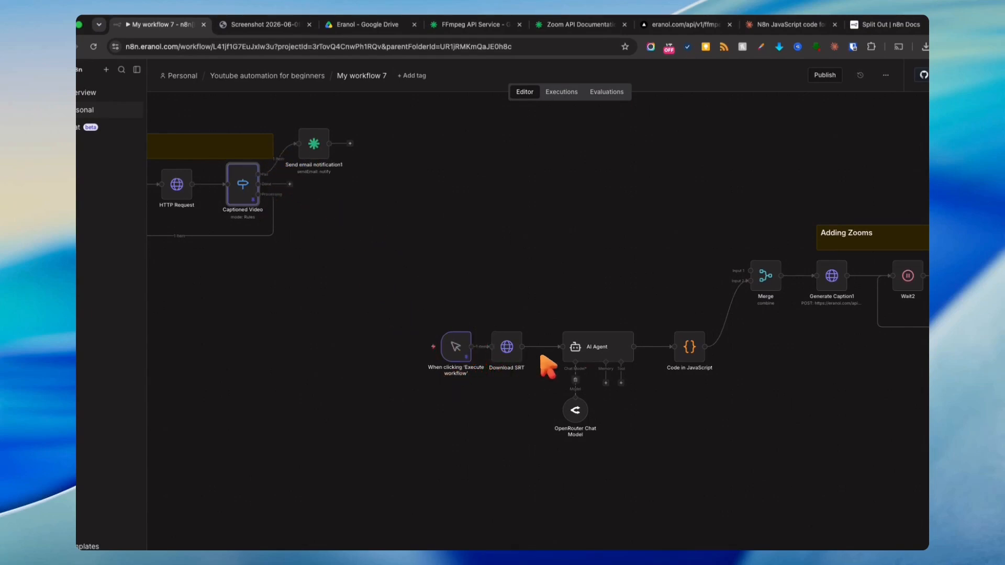
left_click_drag(289, 184, 751, 272)
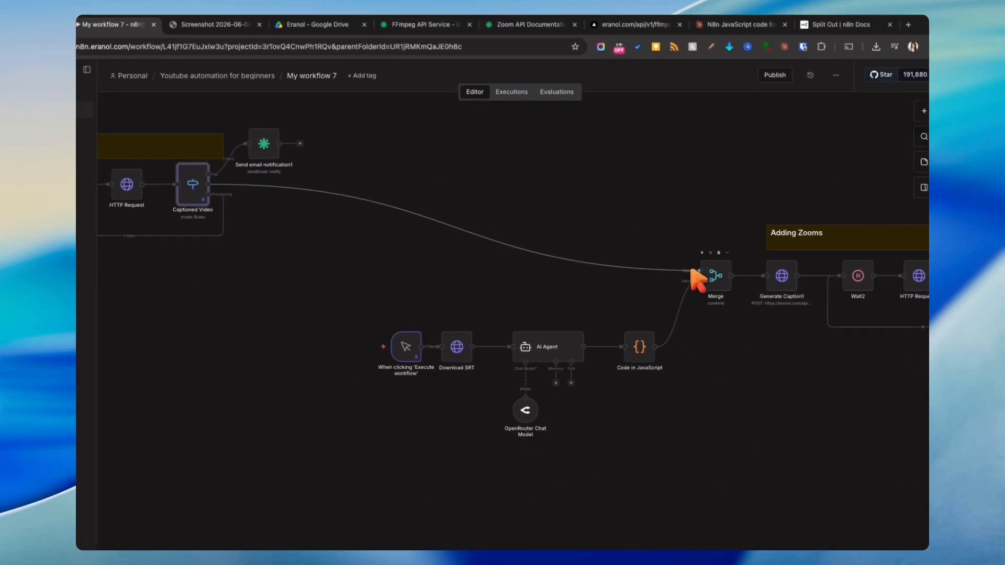
- Turn on Retry On Fail in the Merge node's settings
double_click(765, 275)
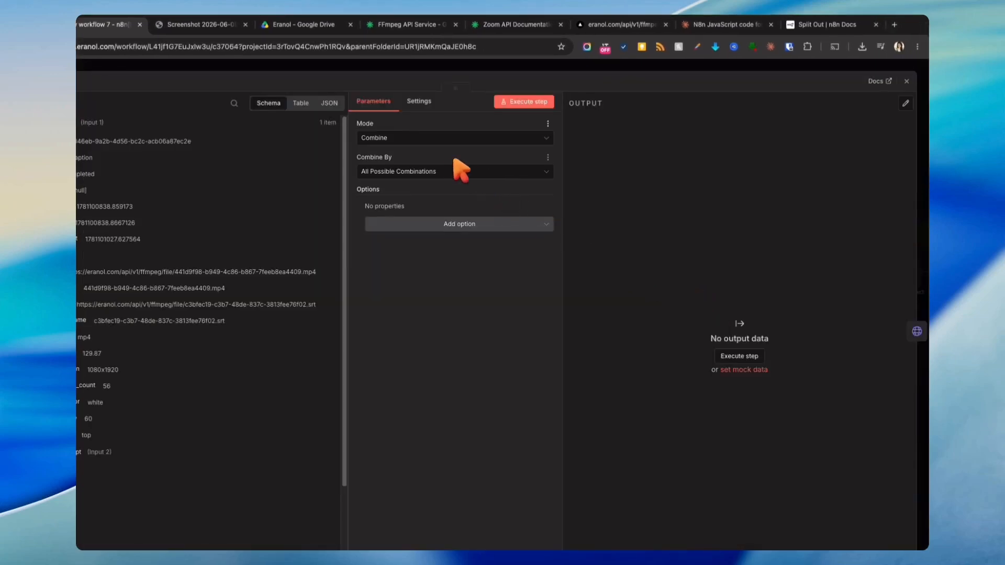
left_click(422, 102)
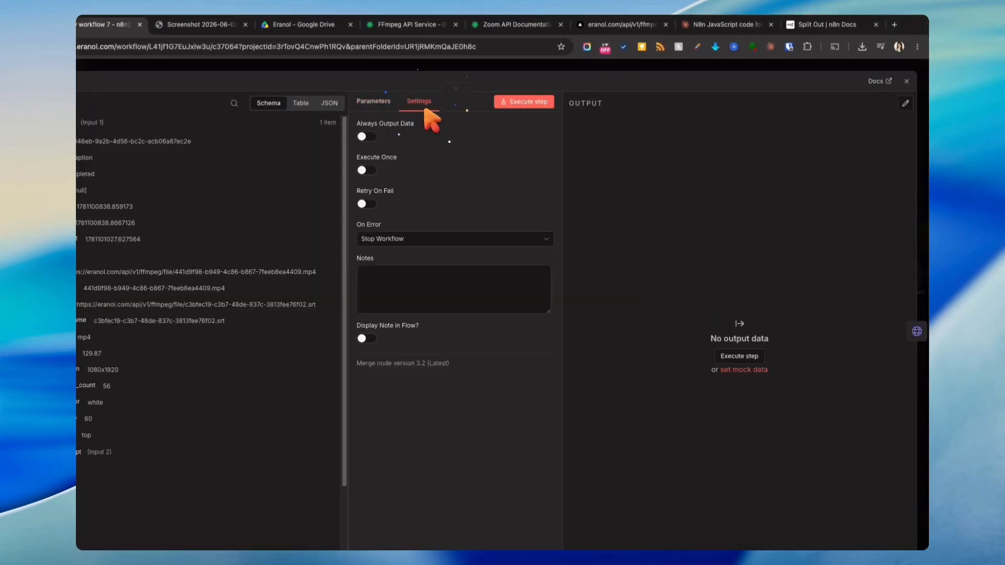
left_click(365, 205)
key("Escape")
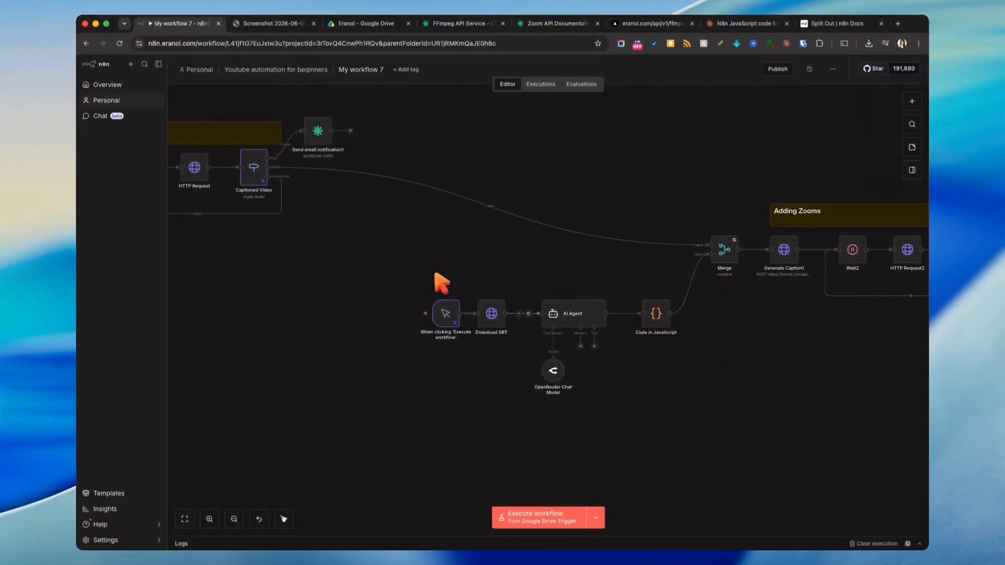
- Detach the manual trigger and connect Captioned Video's output to Download SRT instead
left_click_drag(454, 313, 327, 384)
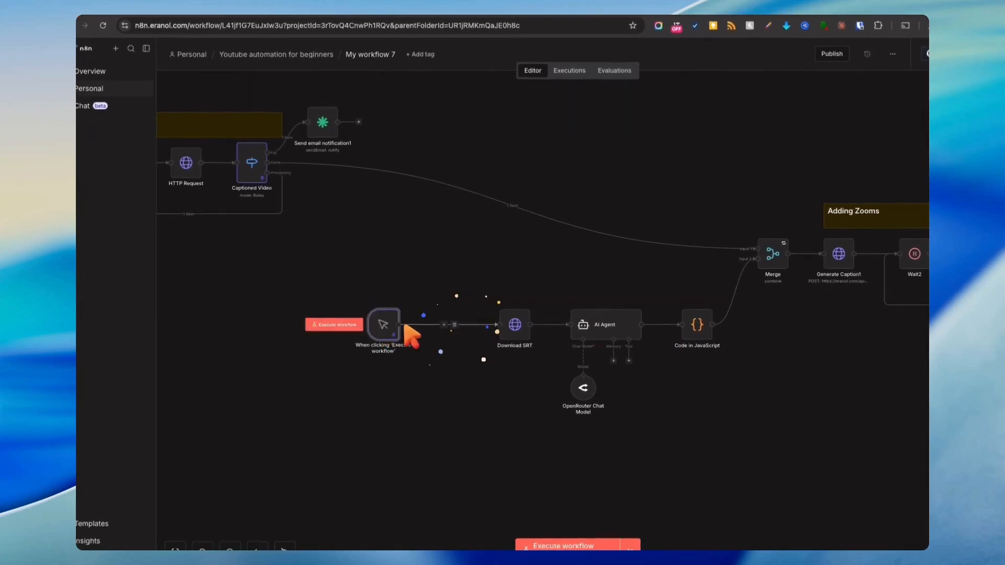
left_click_drag(268, 173, 498, 325)
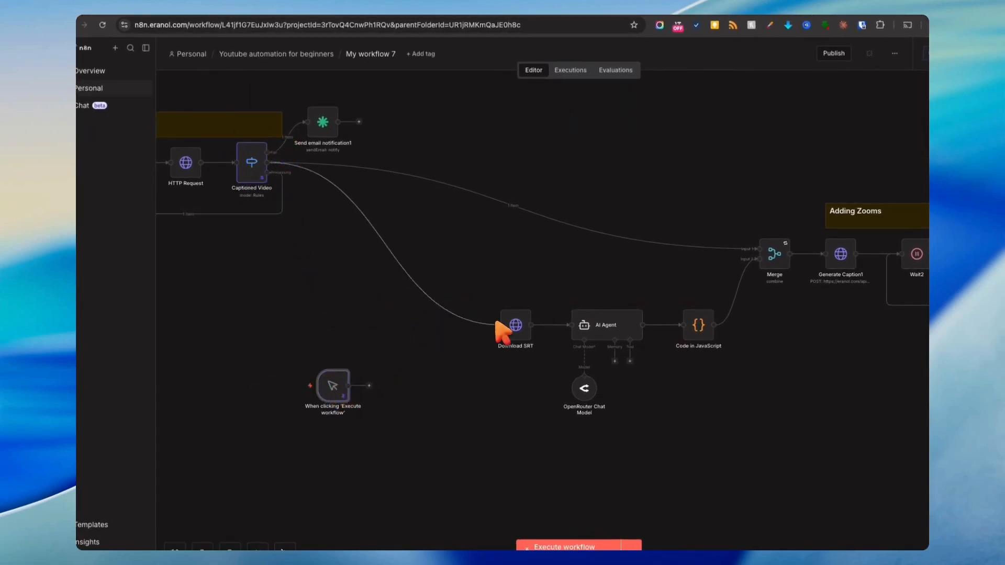
- Resize and reposition the Adding Zooms sticky note to cover its section
left_click_drag(439, 448, 824, 255)
left_click_drag(749, 252, 528, 216)
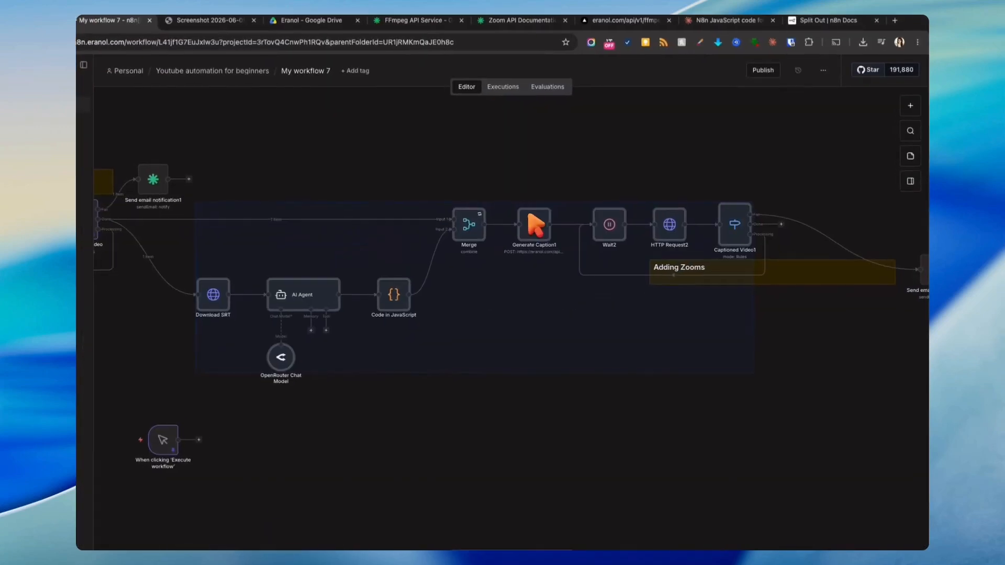
left_click(901, 299)
left_click_drag(920, 281, 759, 201)
left_click_drag(760, 270, 562, 173)
left_click_drag(661, 178, 721, 178)
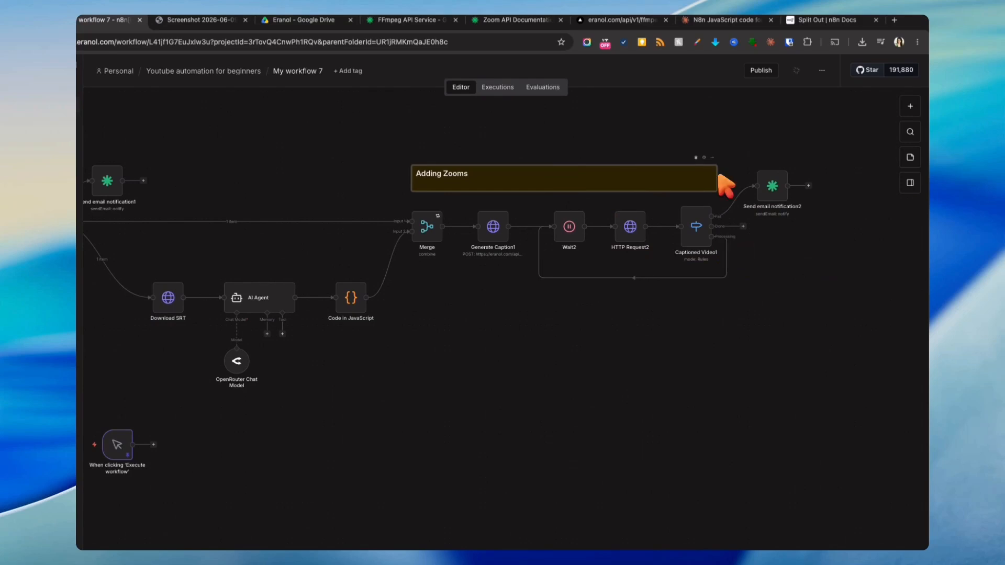
left_click(576, 351)
left_click_drag(411, 180, 442, 181)
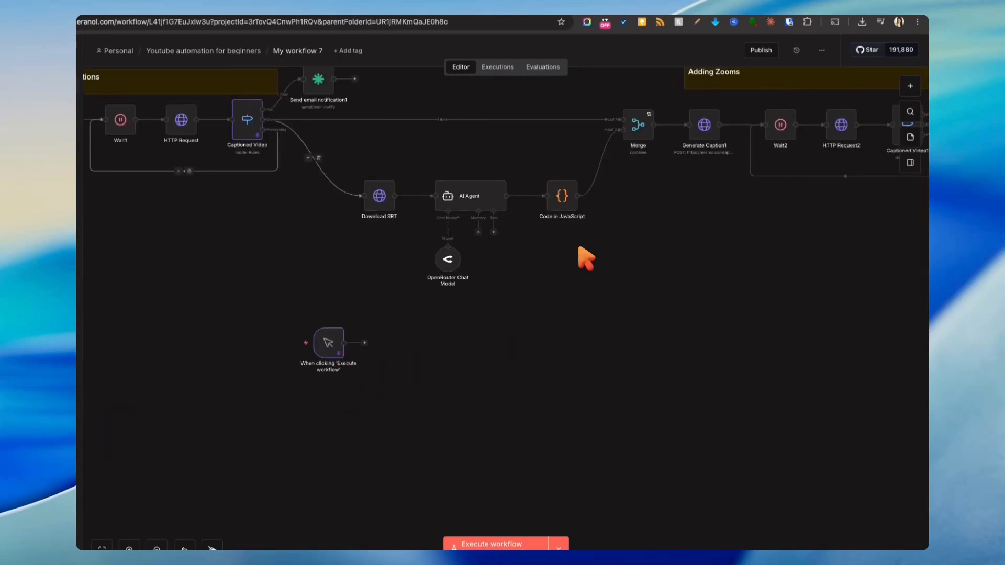
- Rename the Generate Caption1 node to Adding Zooms
left_click(737, 282)
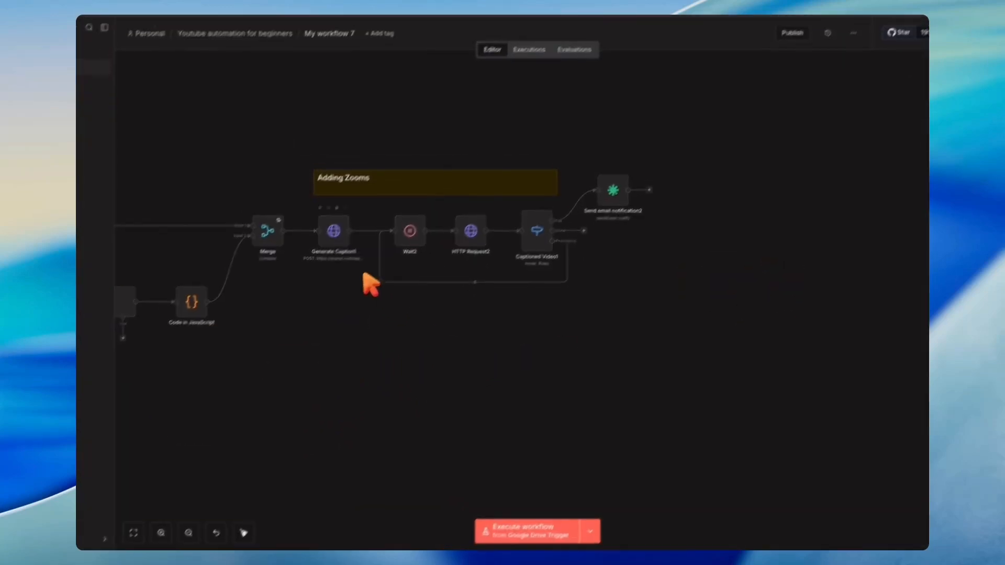
double_click(302, 236)
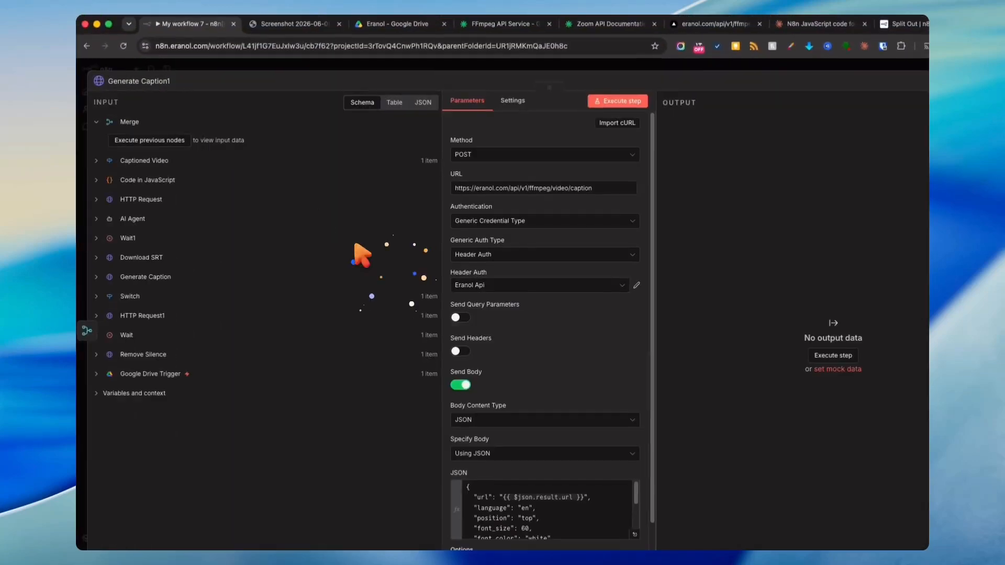
type("Adding Zooms")
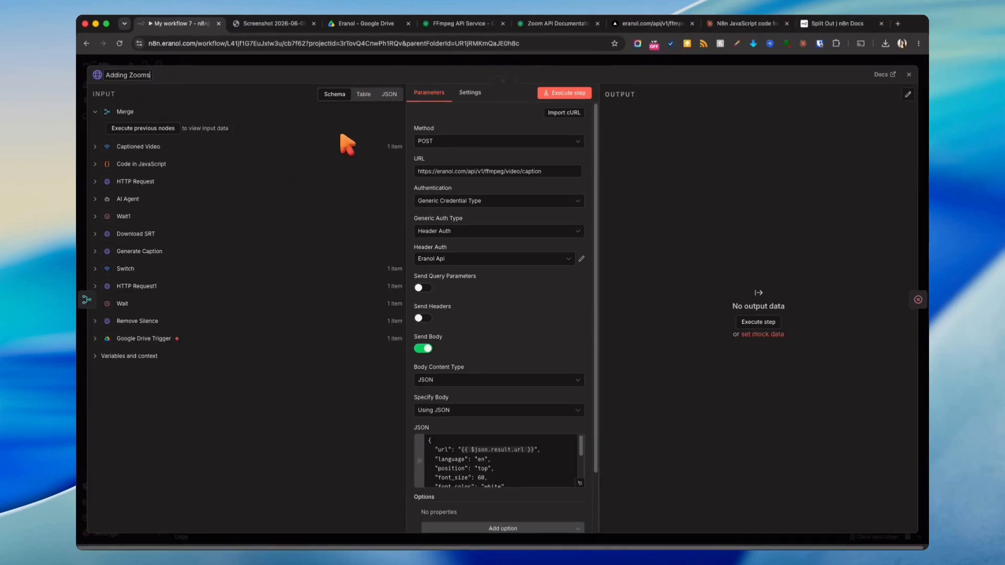
key("Escape")
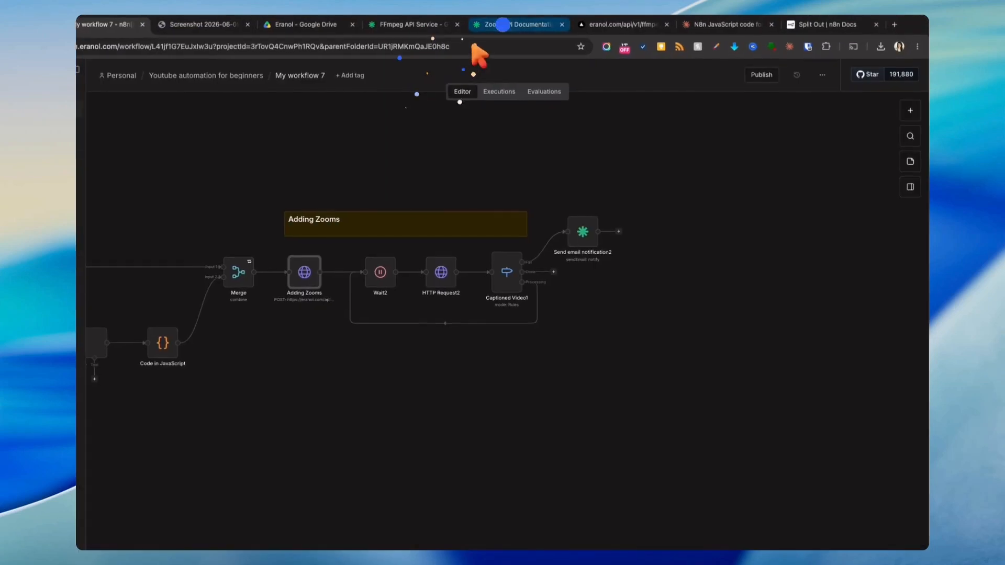
left_click(539, 23)
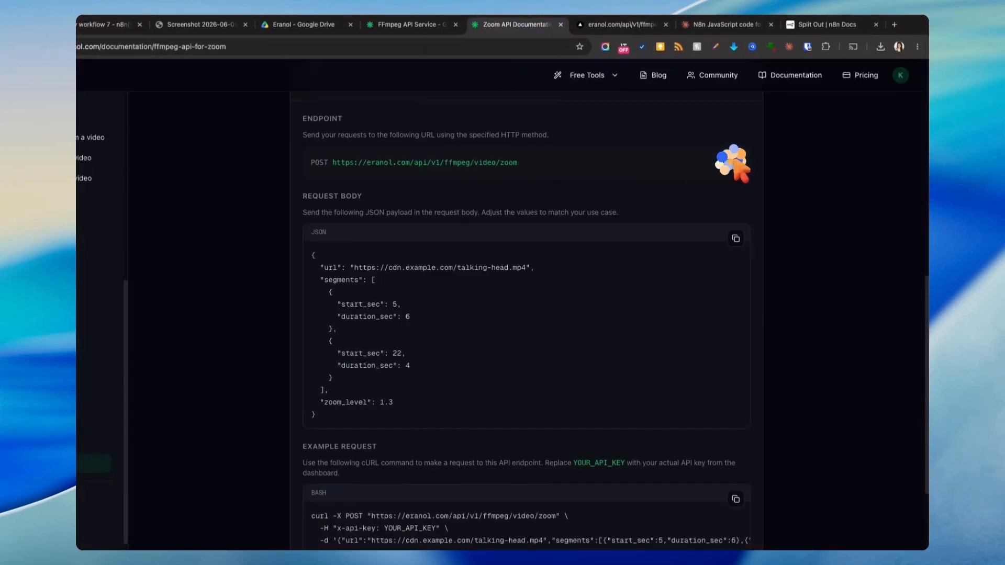
left_click(108, 24)
double_click(413, 271)
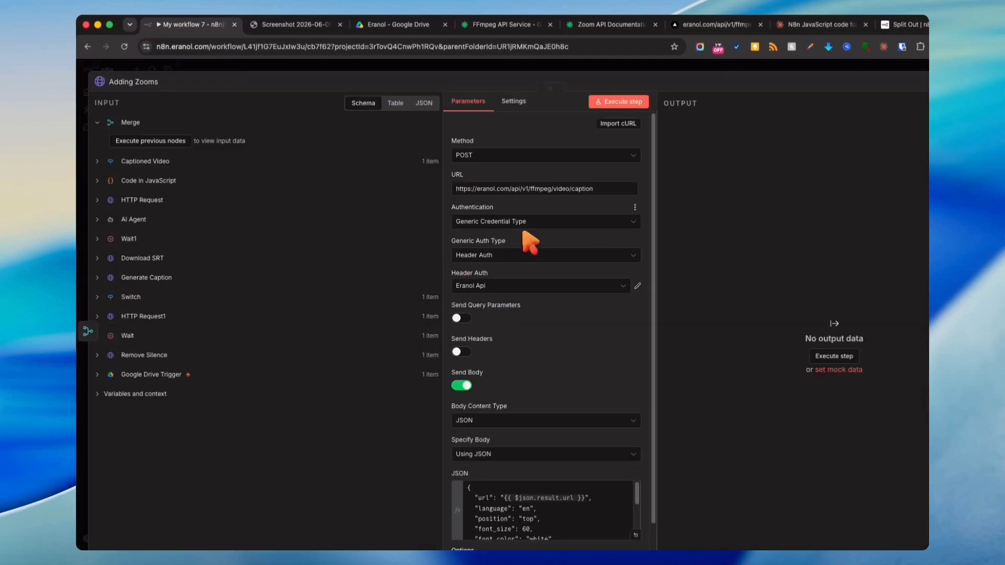
left_click(594, 191)
key("super+a")
type("https://eranol.com/api/v1/ffmpeg/video/zoom")
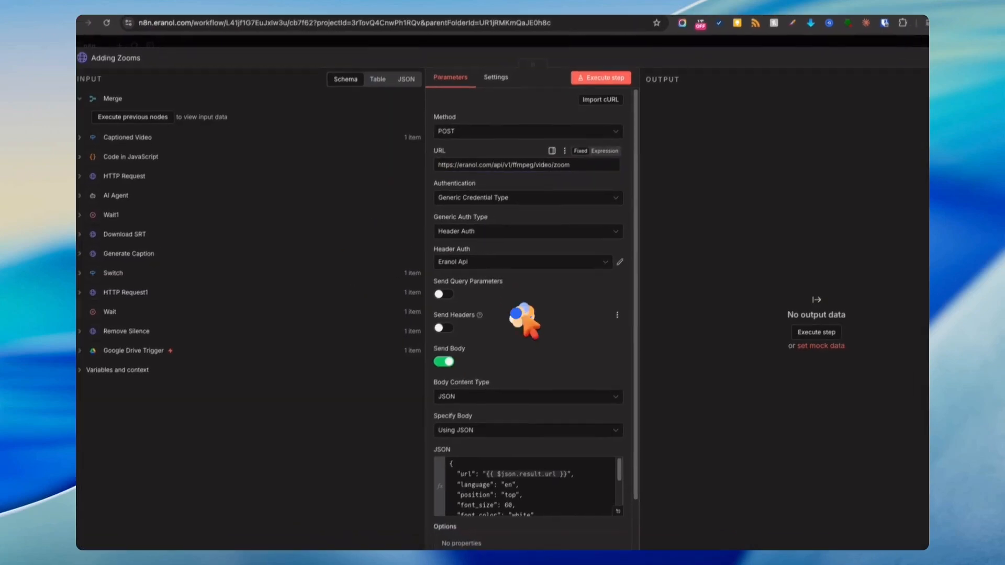
- Replace the Adding Zooms node's JSON body with the documentation's zoom request body example
scroll(547, 355, "down", 3)
left_click(632, 460)
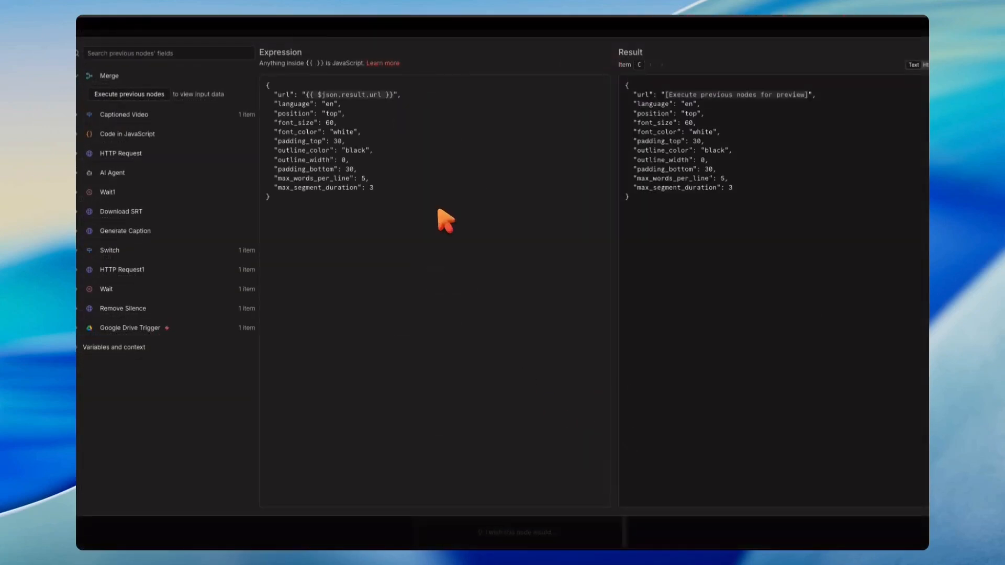
left_click(483, 26)
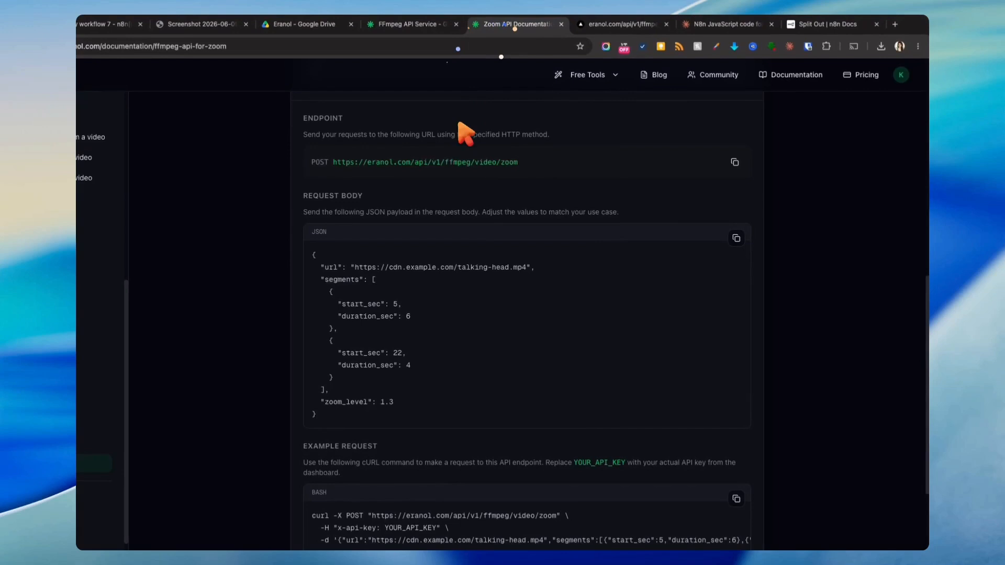
scroll(450, 235, "down", 2)
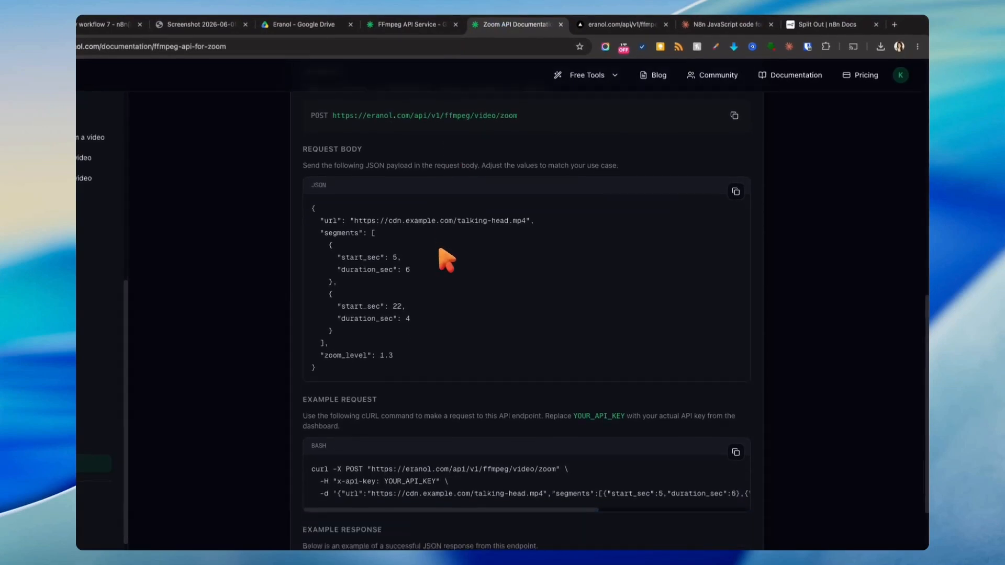
left_click(736, 191)
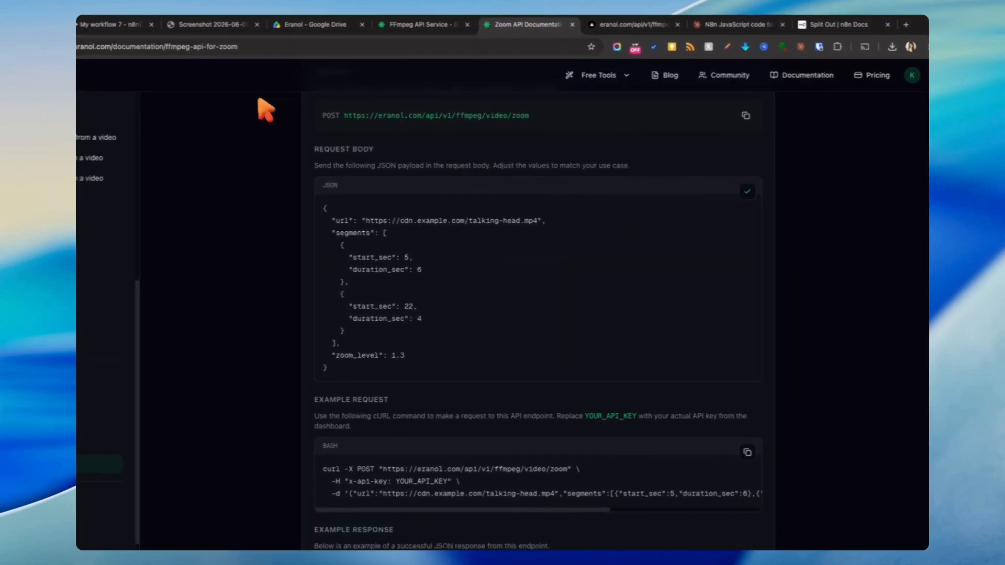
left_click(107, 24)
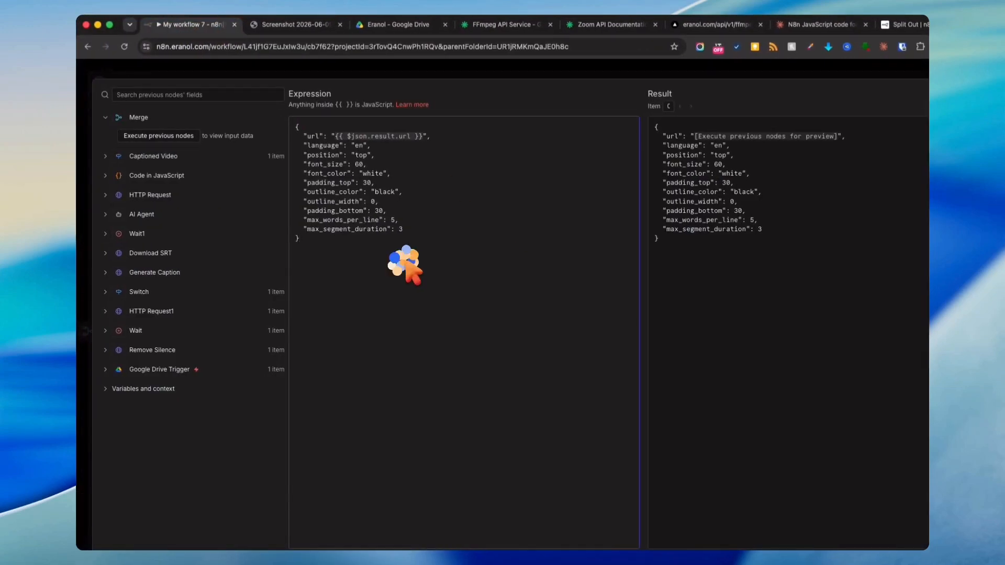
key("super+a")
key("super+v")
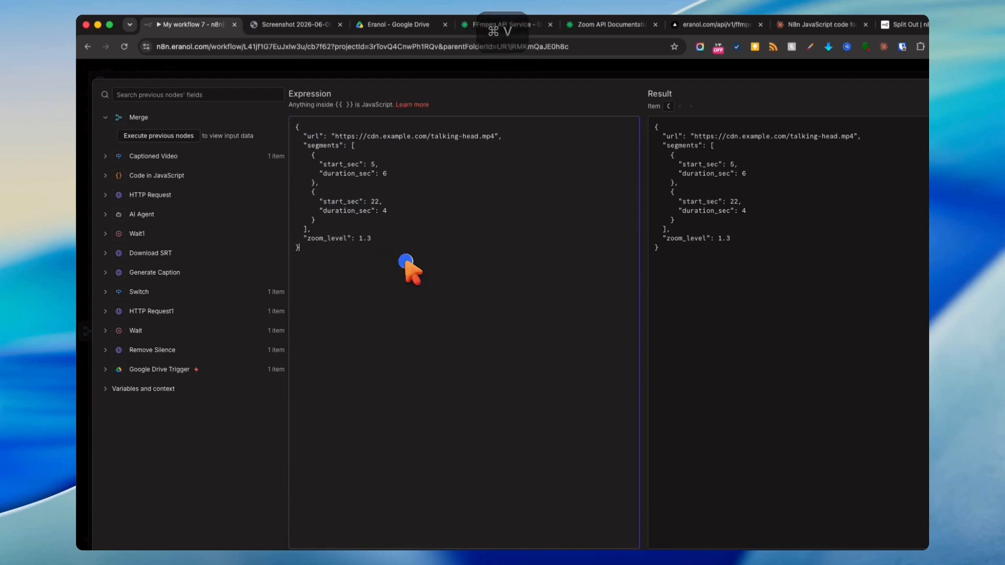
left_click_drag(356, 153, 324, 220)
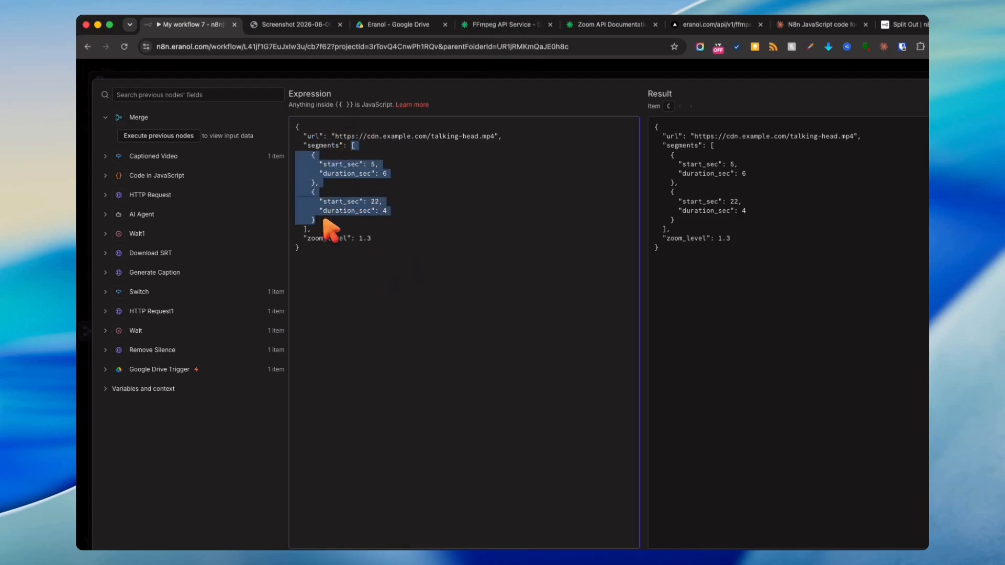
- Open the Merge and Adding Zooms nodes to review their settings and inputs
left_click(489, 72)
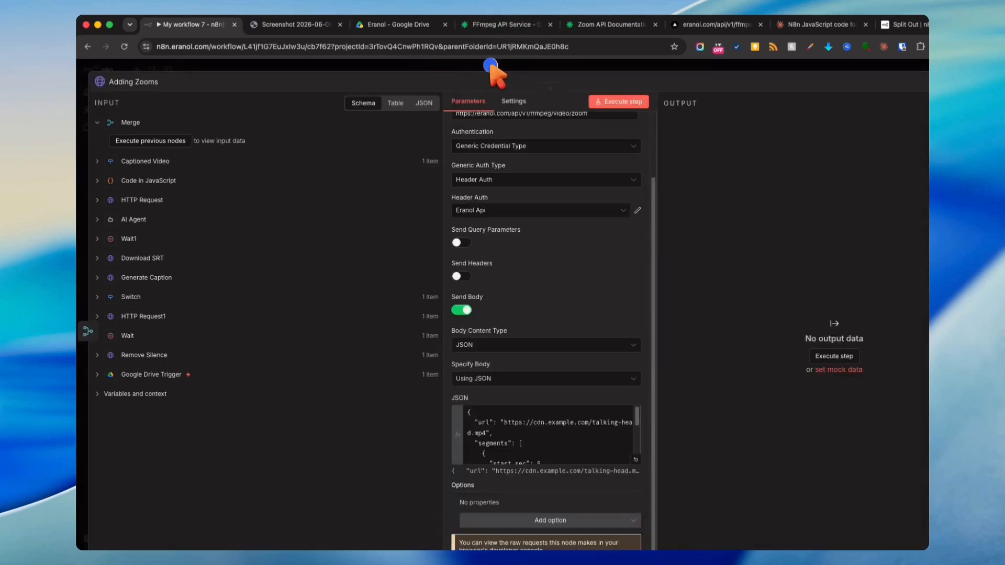
left_click(492, 71)
left_click(647, 273)
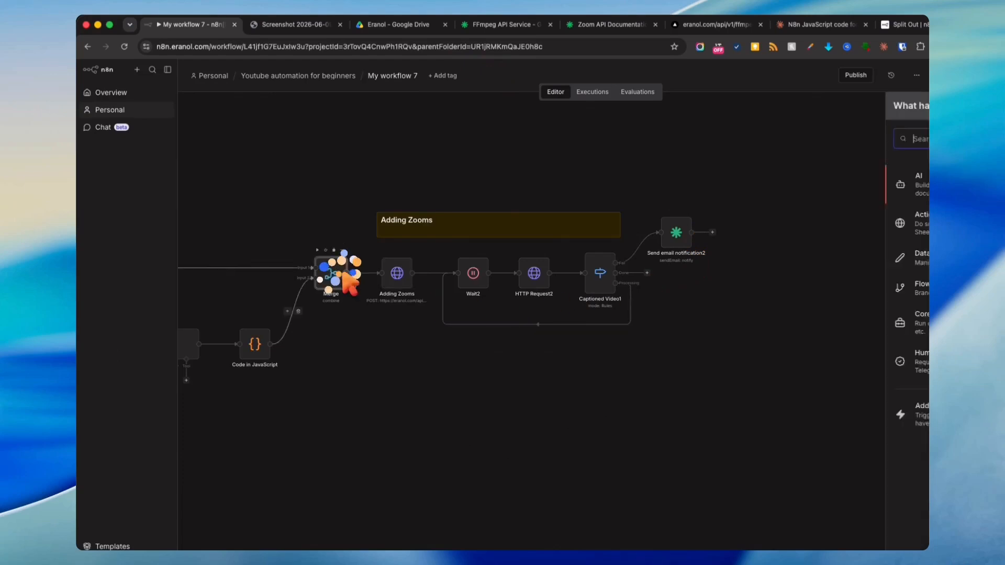
double_click(333, 274)
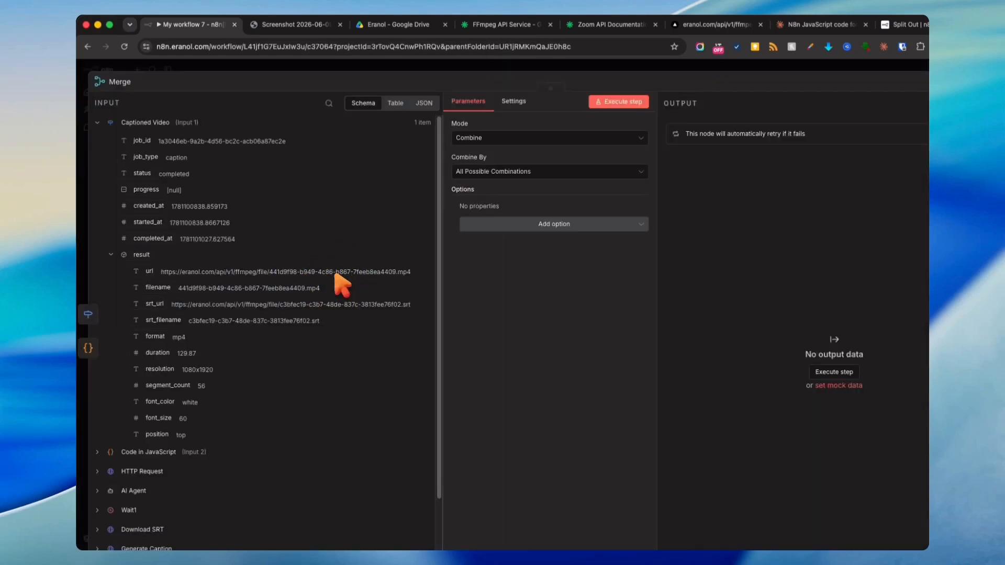
left_click(616, 72)
left_click(372, 390)
left_click_drag(340, 372, 637, 364)
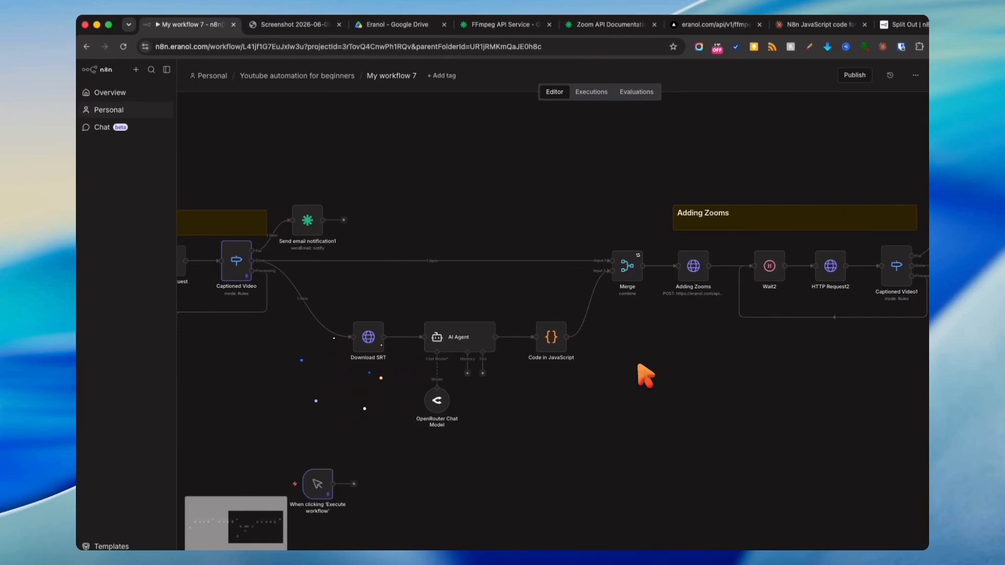
double_click(548, 340)
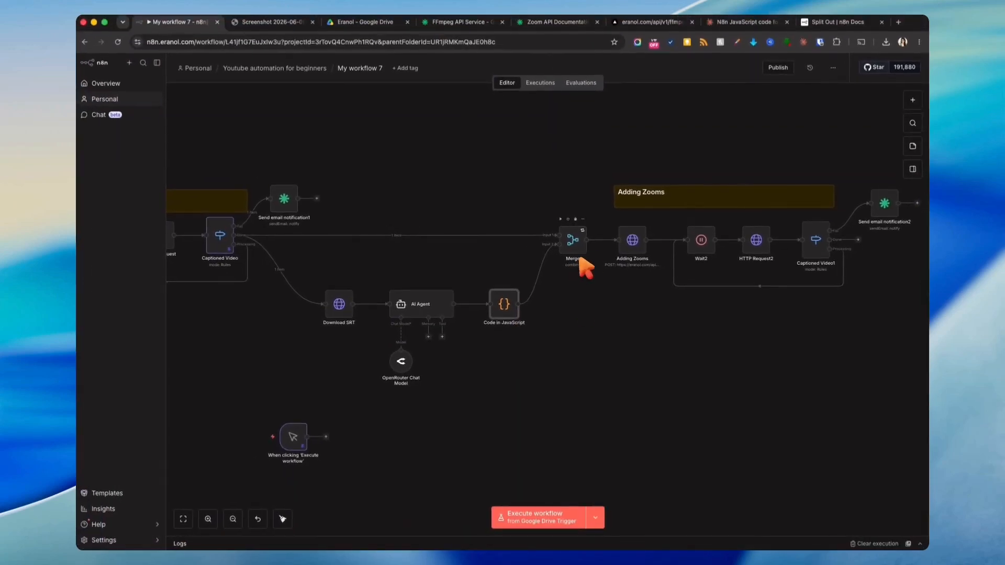
double_click(632, 242)
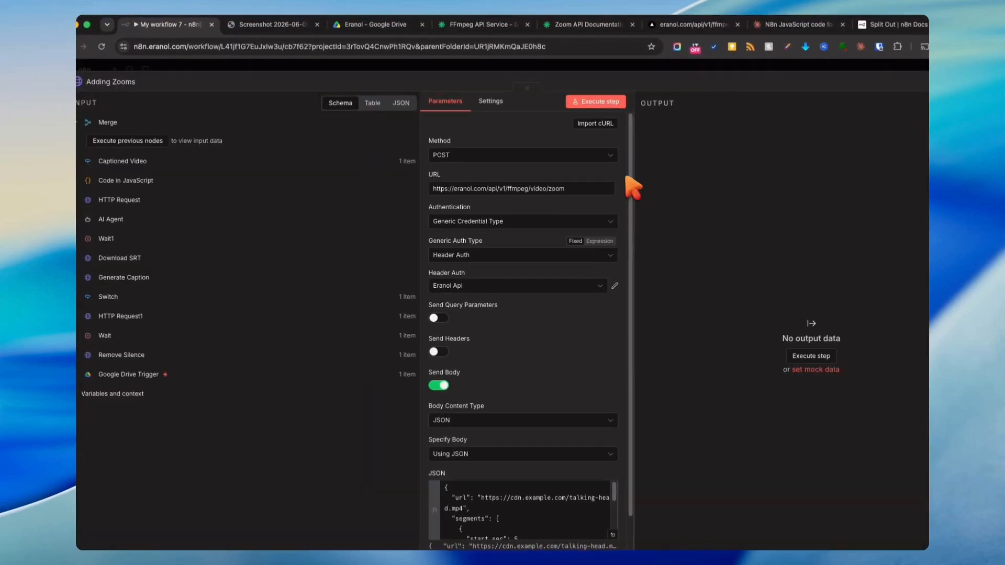
left_click(662, 64)
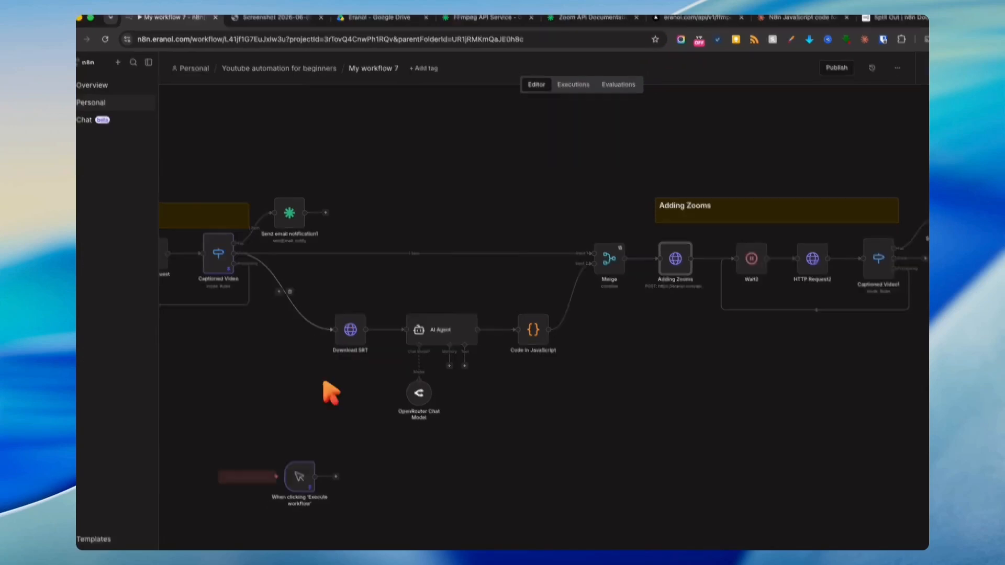
mouse_move(297, 480)
left_click(297, 460)
right_click(235, 204)
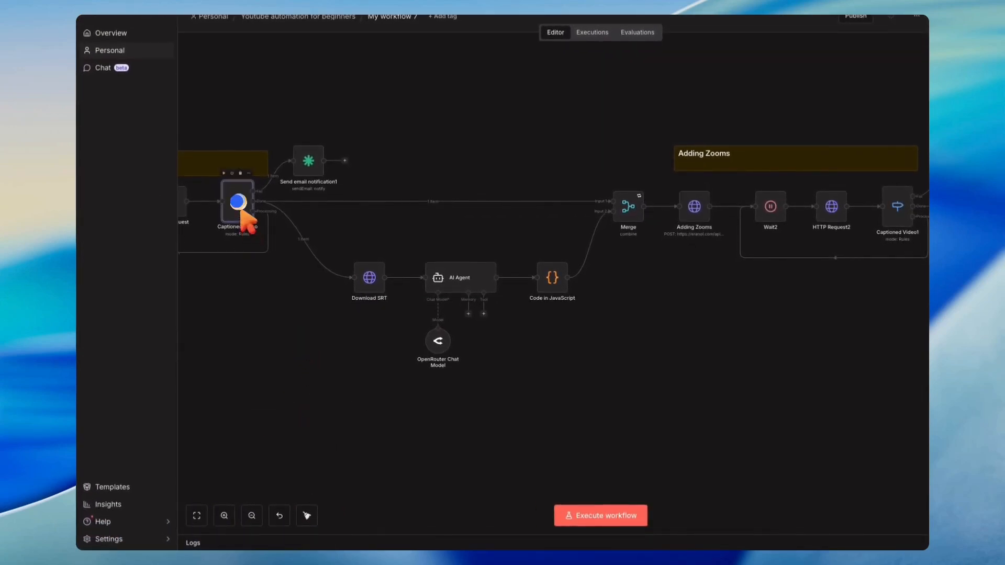
left_click(216, 297)
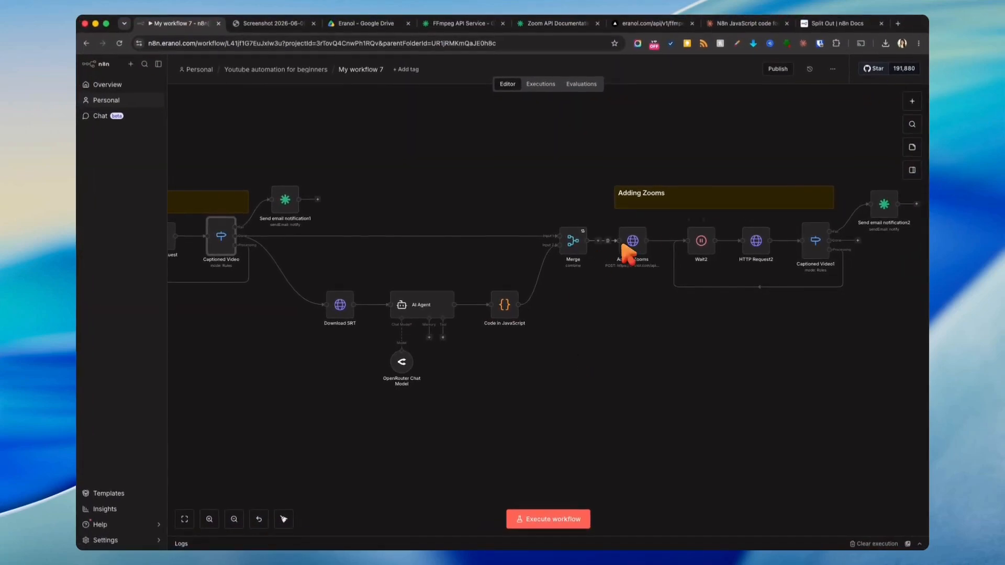
- Execute the whole workflow from the trigger
left_click_drag(860, 322, 683, 320)
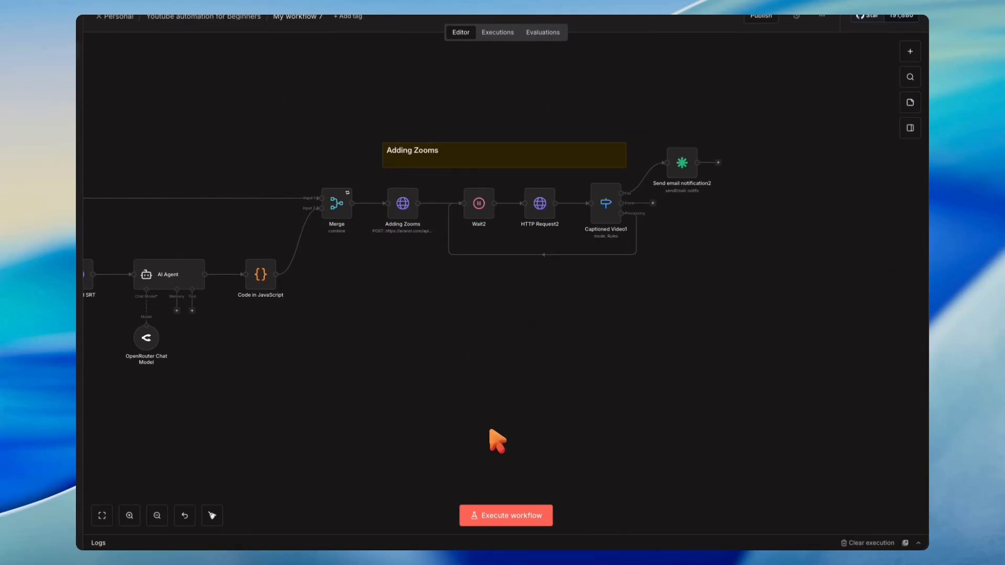
left_click(485, 515)
scroll(401, 362, "down", 5)
left_click_drag(308, 436, 557, 320)
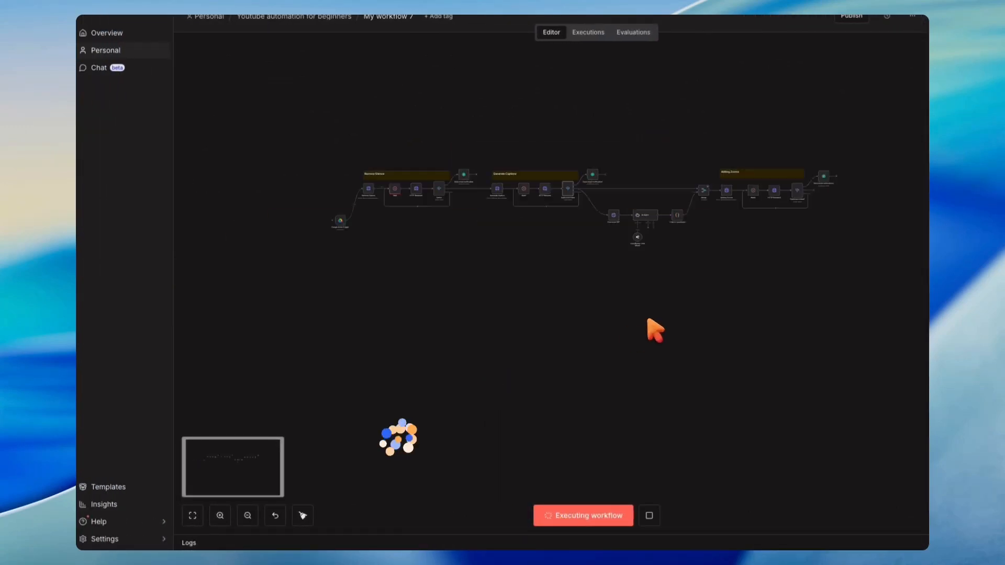
scroll(657, 327, "up", 3)
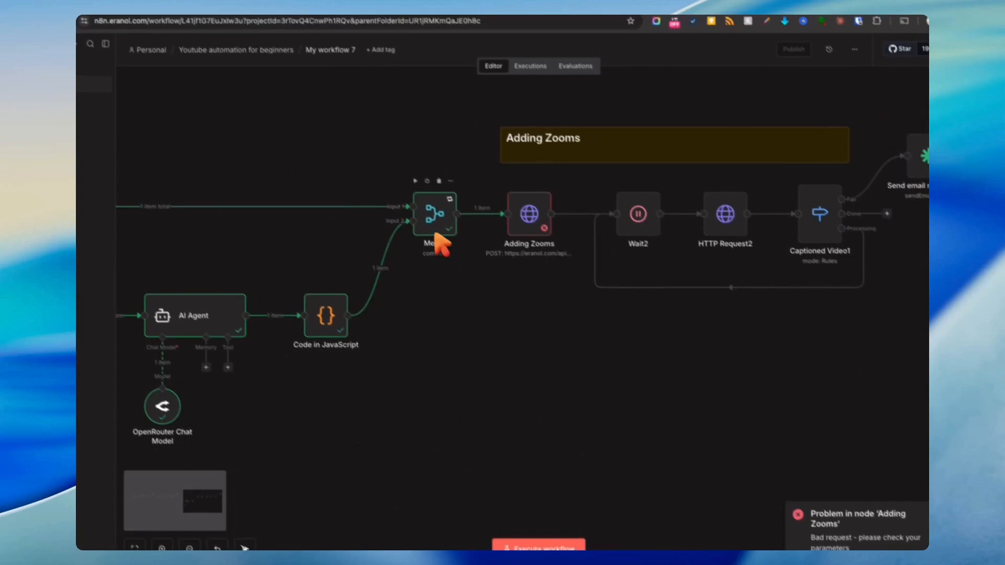
- Inspect the Merge node's output for the captioned video URL and the zoom segments
double_click(436, 234)
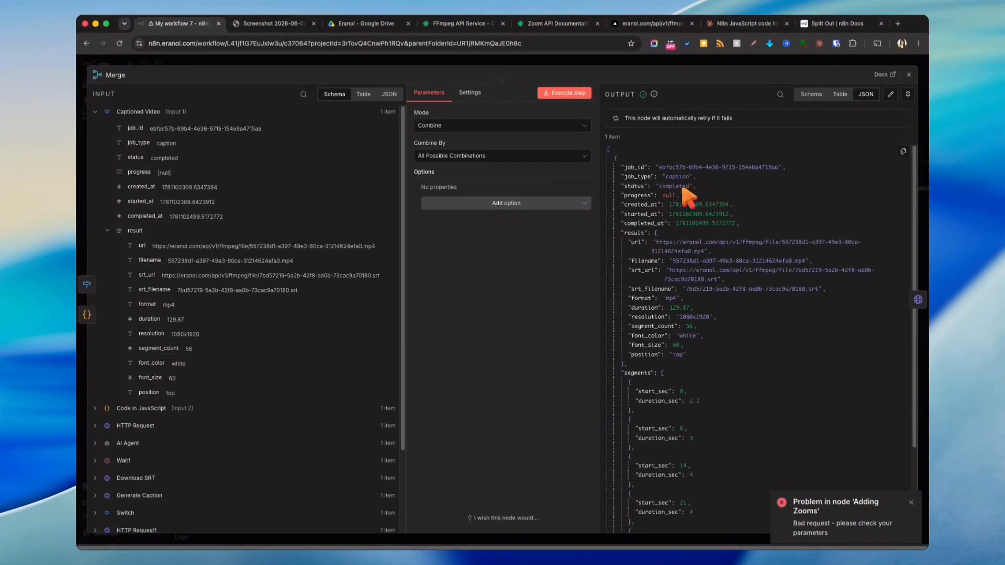
left_click_drag(657, 242, 685, 271)
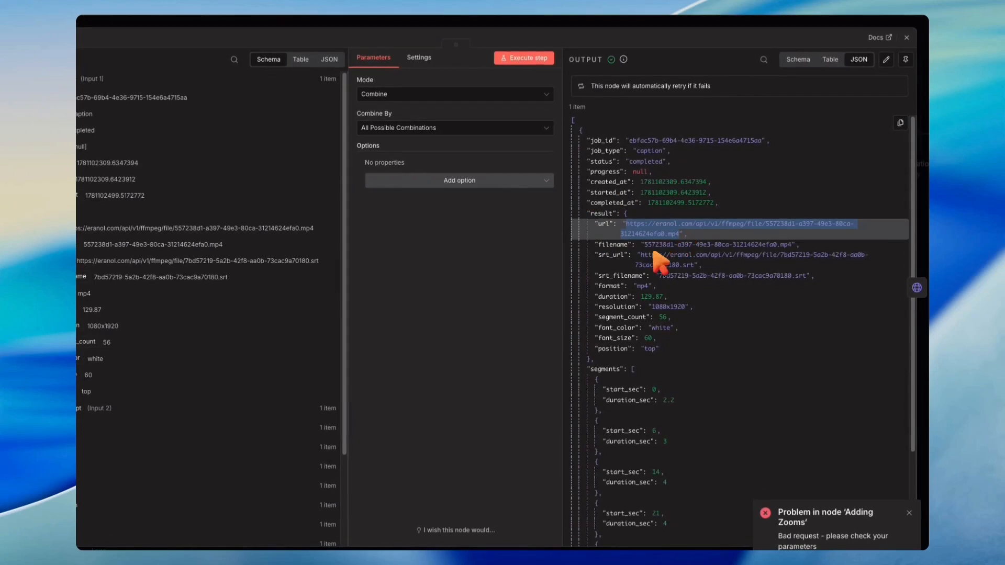
scroll(676, 283, "down", 4)
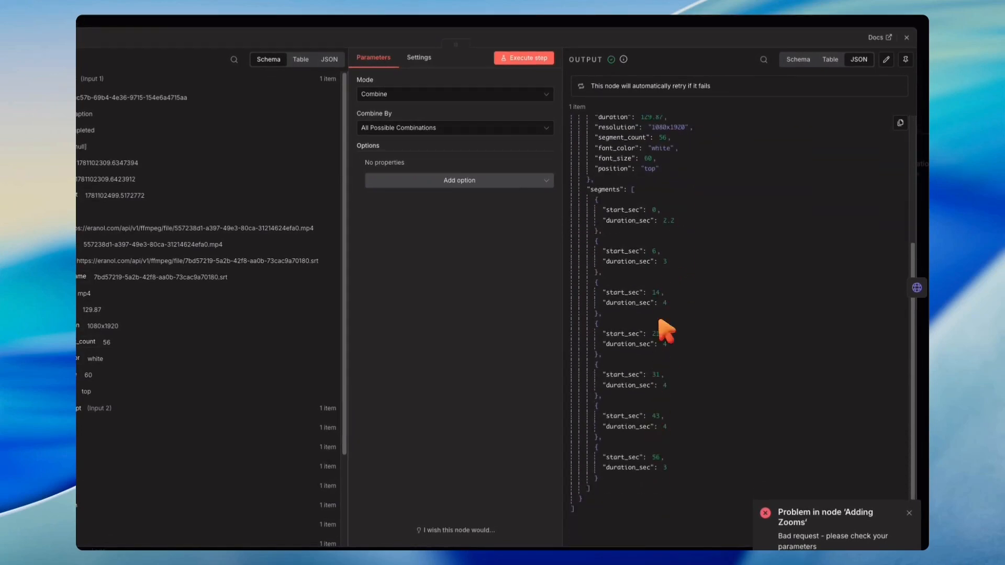
key("Escape")
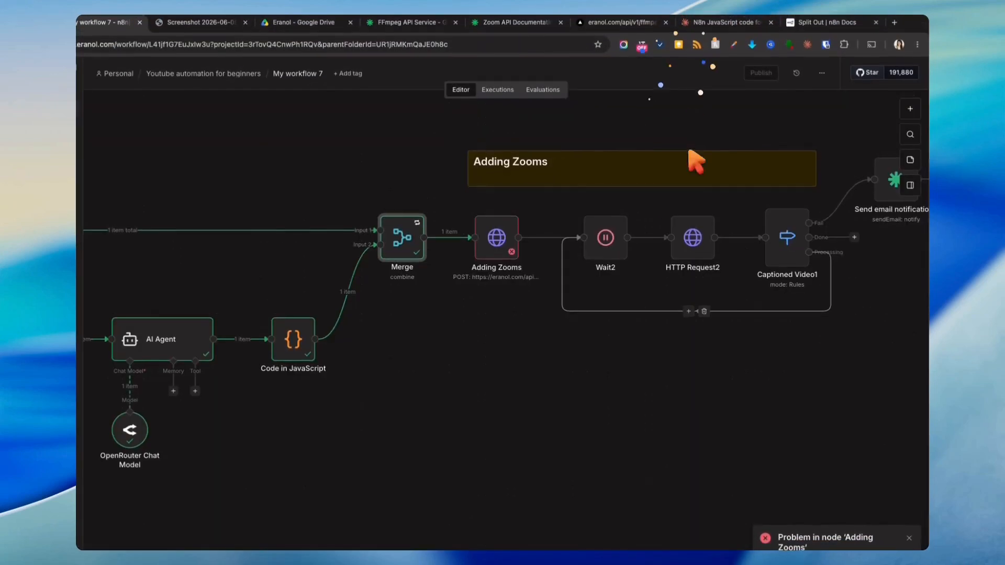
- Pin the Merge node's output data
double_click(496, 242)
left_click(643, 64)
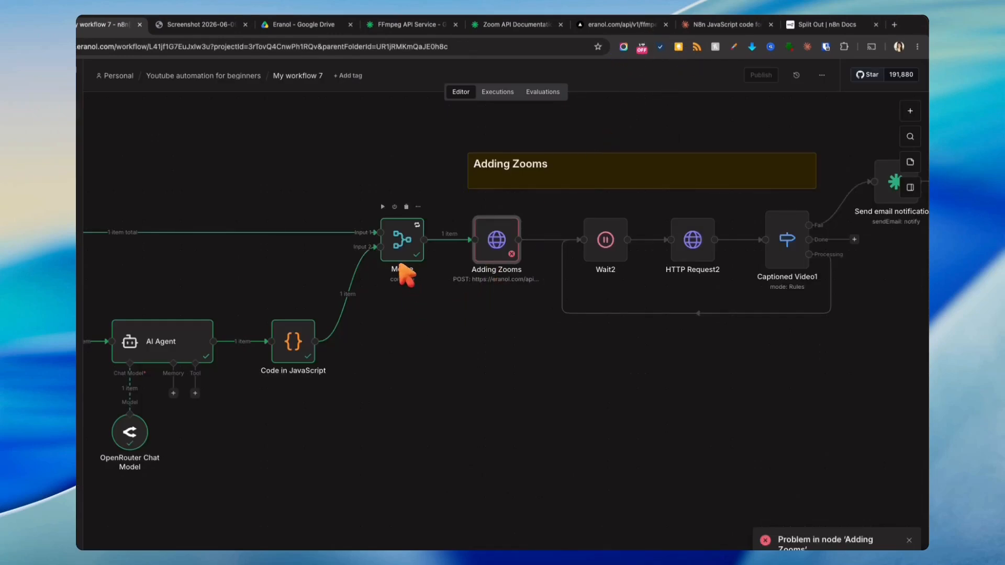
right_click(394, 241)
left_click(413, 330)
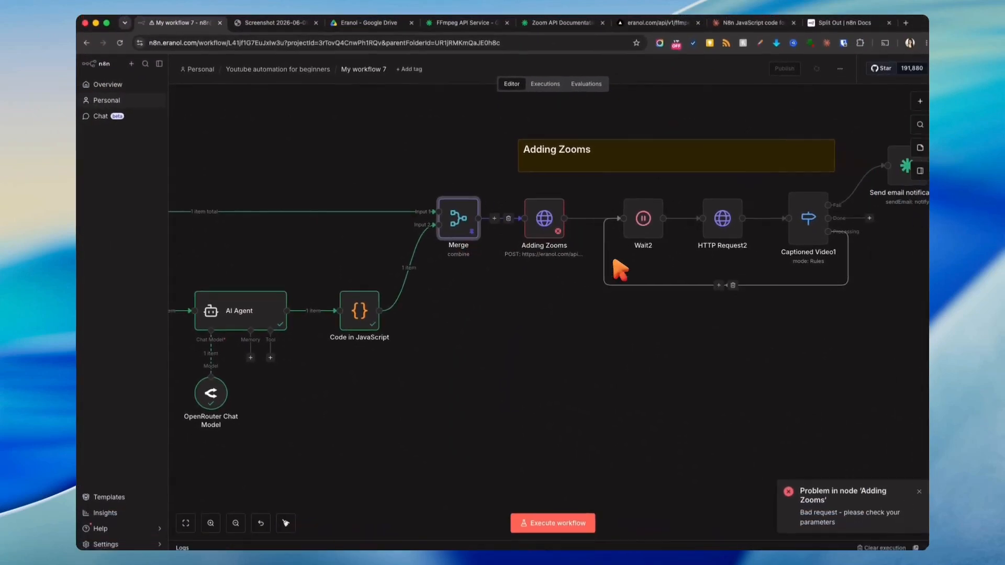
- Replace the example url in the Adding Zooms JSON body with the expression {{ $json.result.url }}
left_click(551, 225)
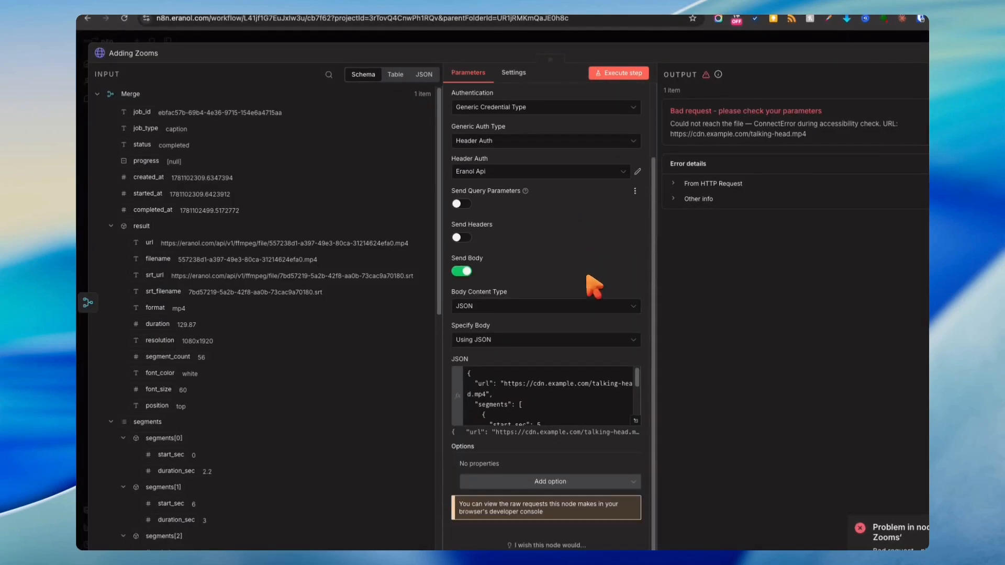
left_click(635, 420)
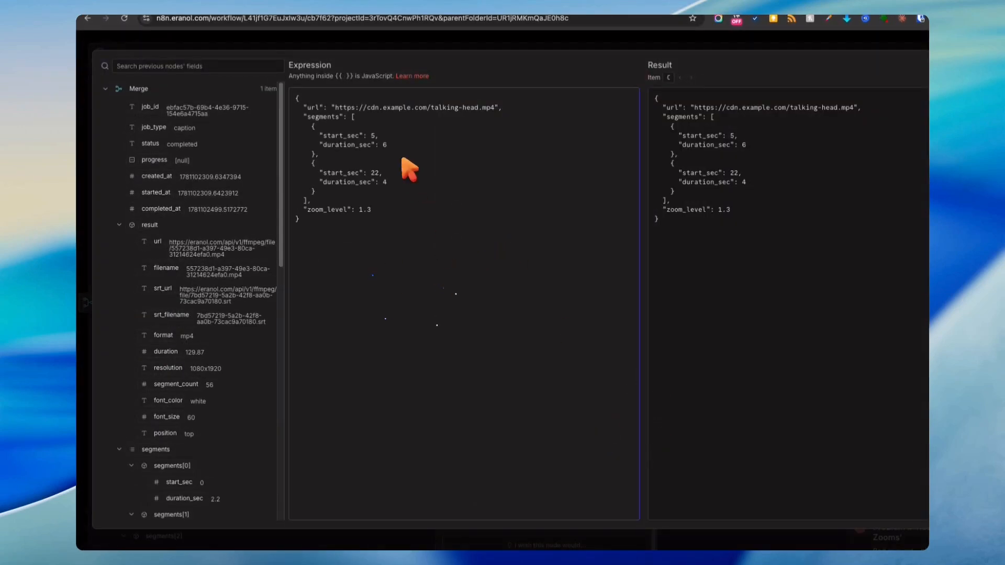
left_click_drag(335, 107, 490, 110)
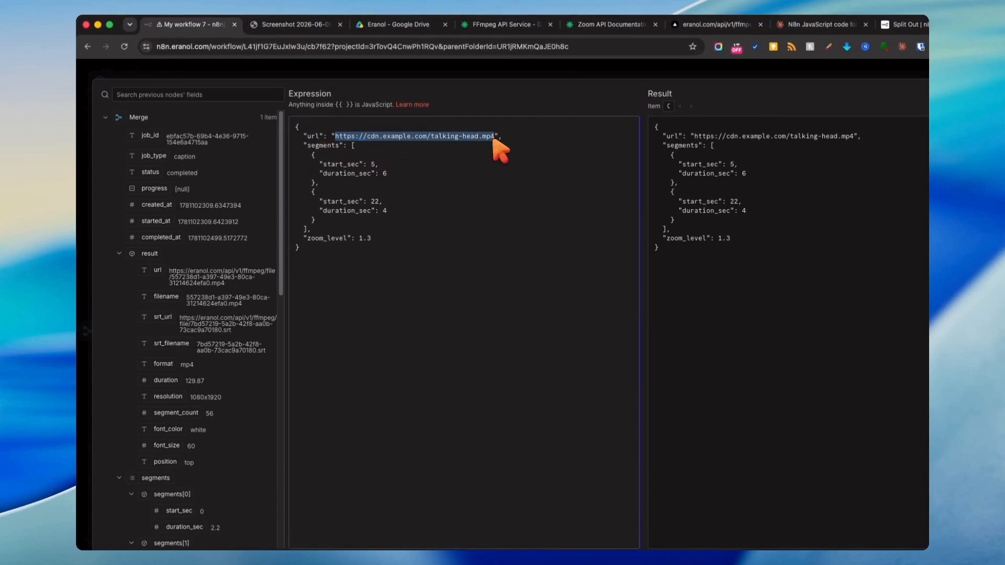
left_click_drag(166, 280, 336, 139)
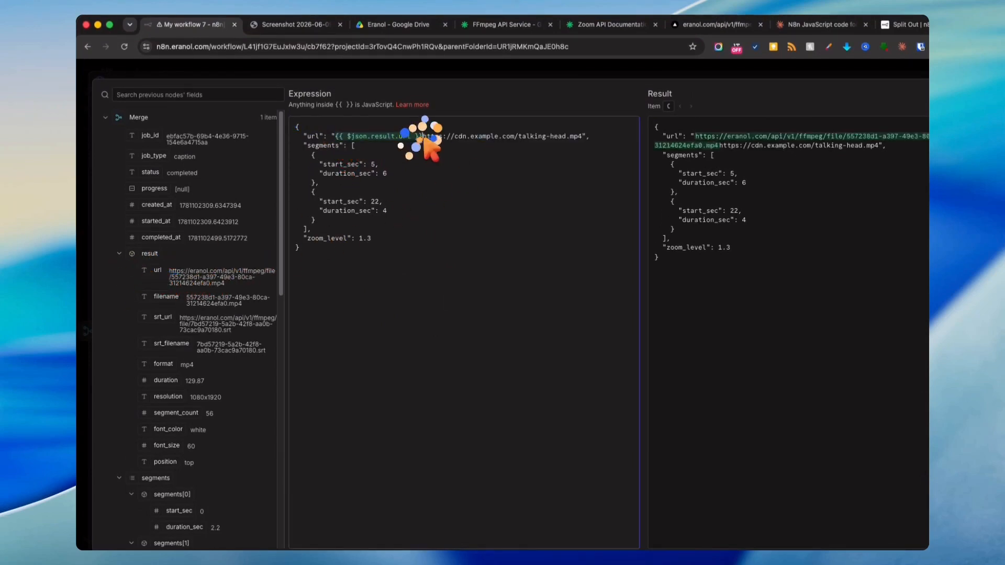
left_click_drag(423, 137, 583, 137)
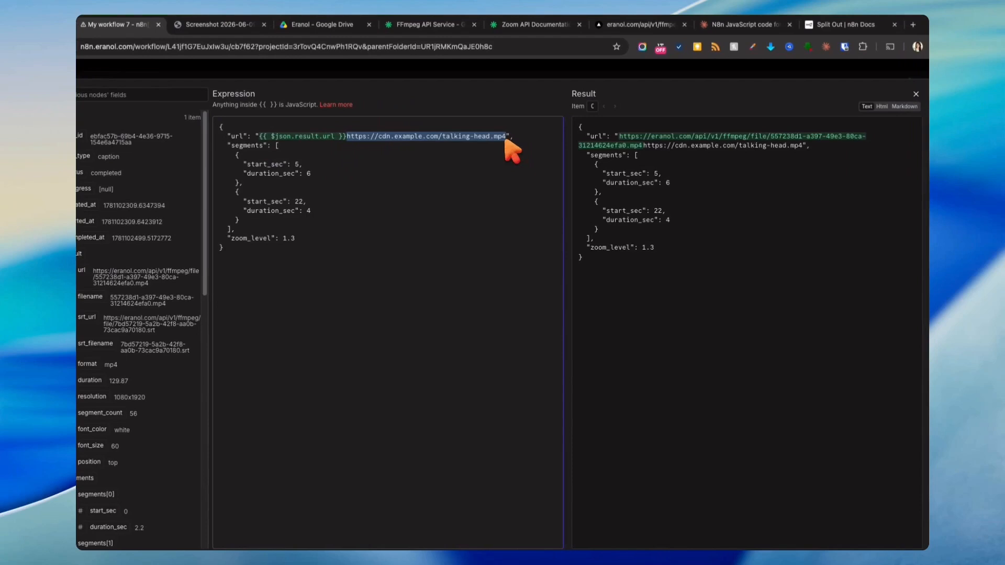
key("BackSpace")
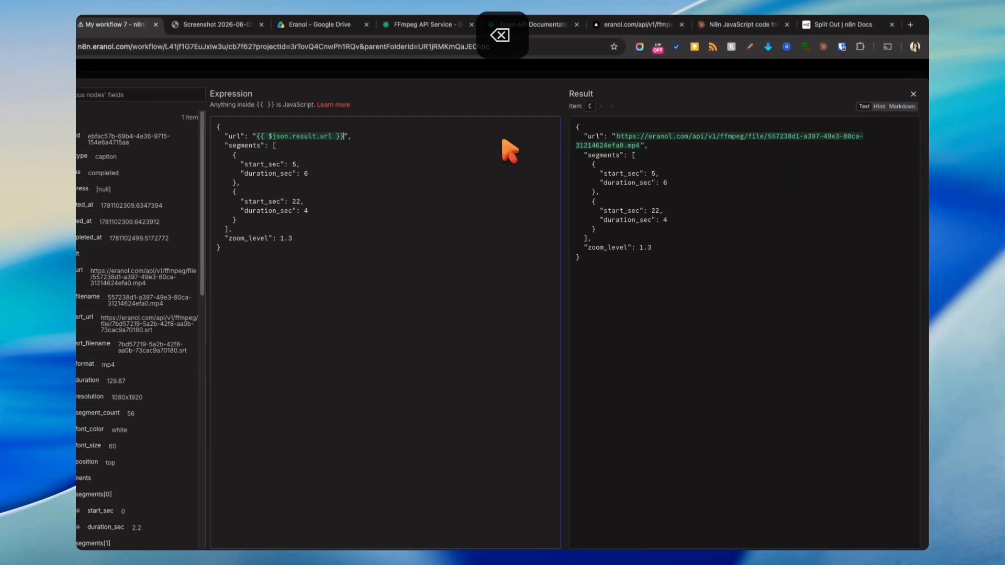
- Set the body's segments value to {{ JSON.stringify($json.segments) }} from the Merge segments field
scroll(157, 256, "down", 5)
scroll(157, 261, "up", 4)
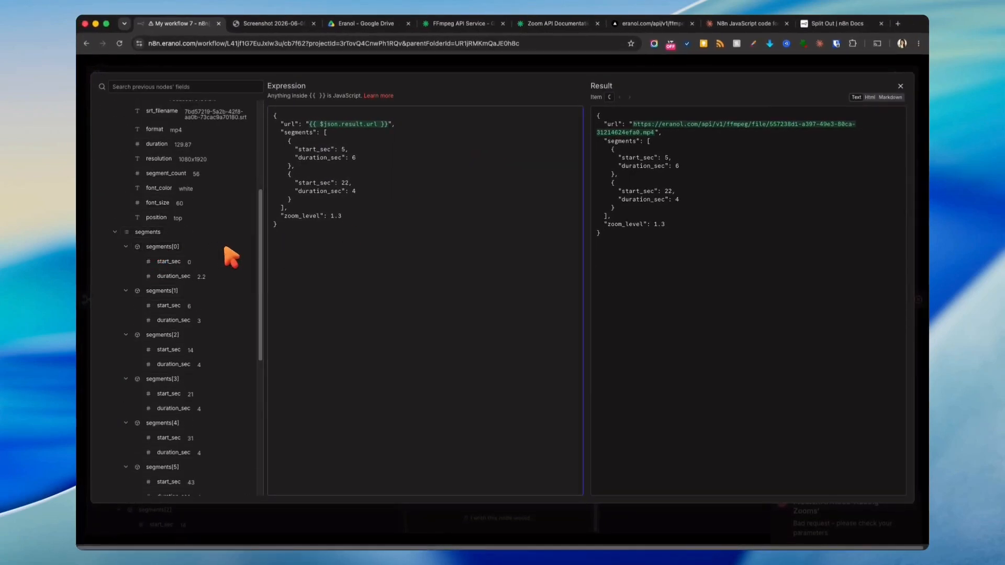
left_click_drag(325, 132, 279, 220)
left_click_drag(476, 146, 549, 146)
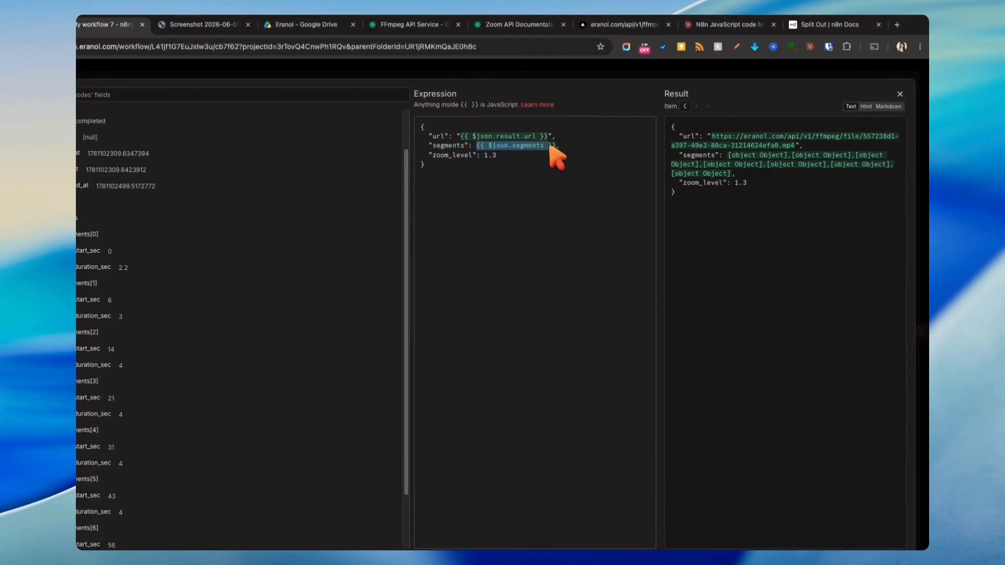
type("{{ JSON.stringify($json.segments) }},")
left_click(587, 212)
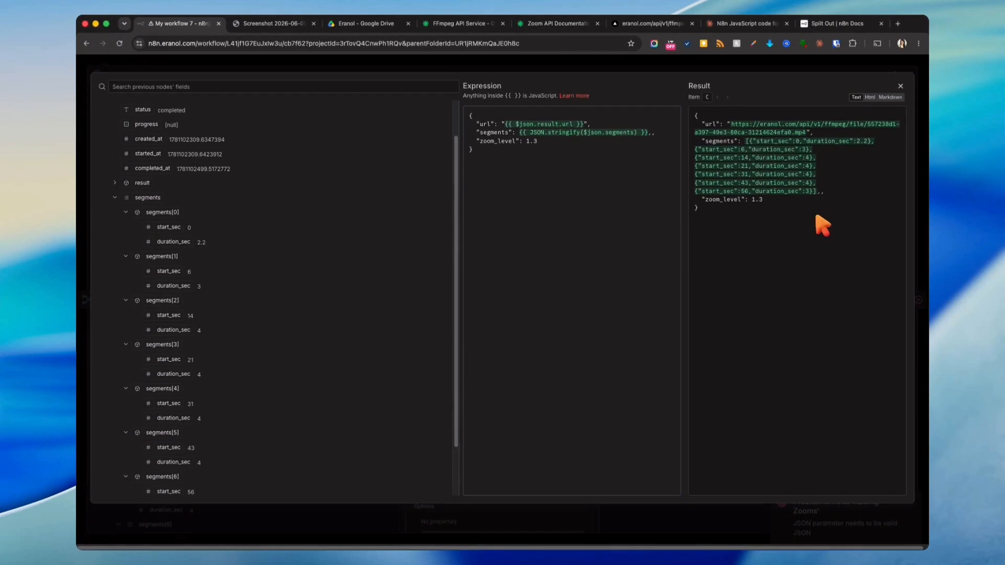
key("Escape")
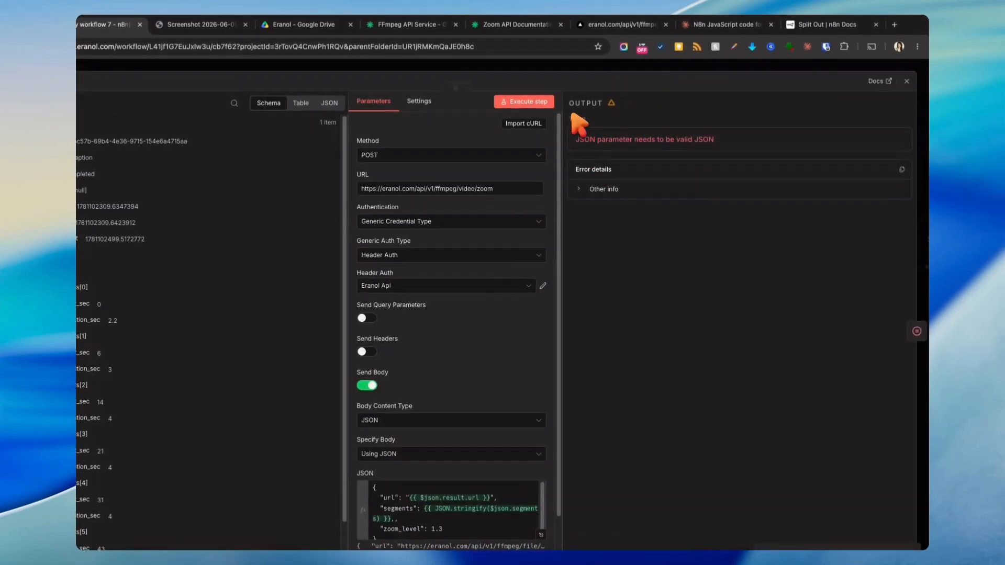
- Execute the Adding Zooms node and review the returned zoom job output
left_click(523, 101)
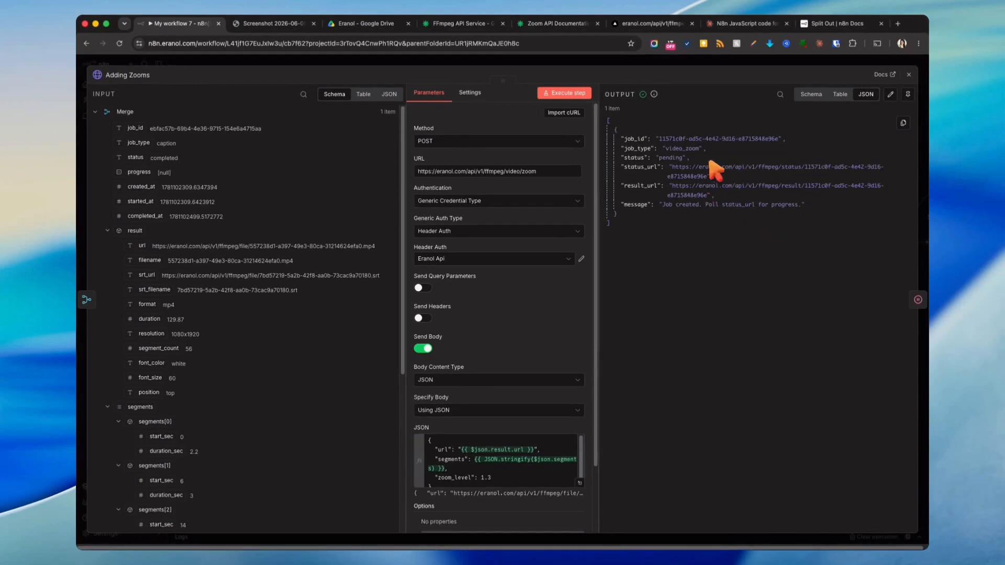
left_click(672, 60)
left_click(621, 335)
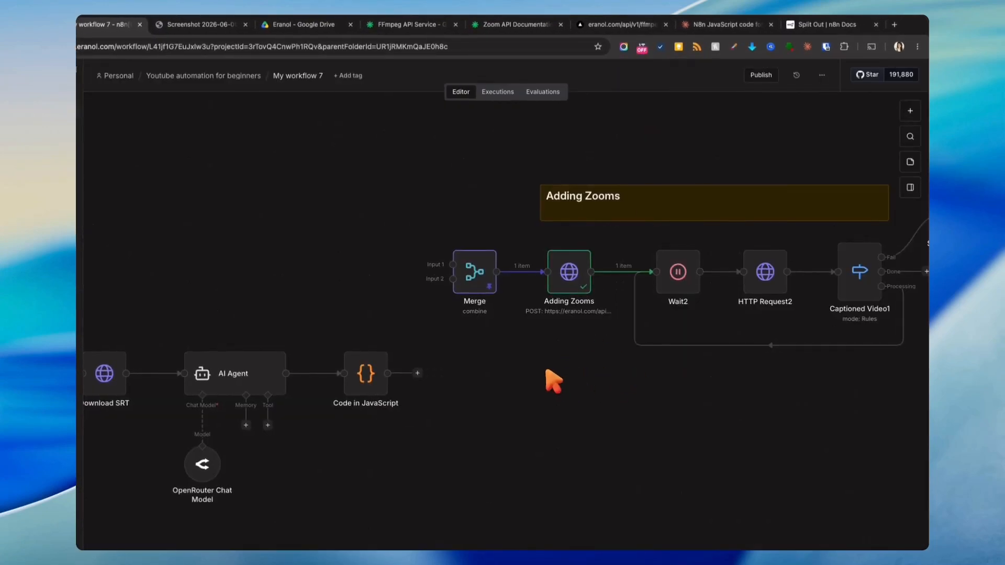
scroll(635, 394, "right", 5)
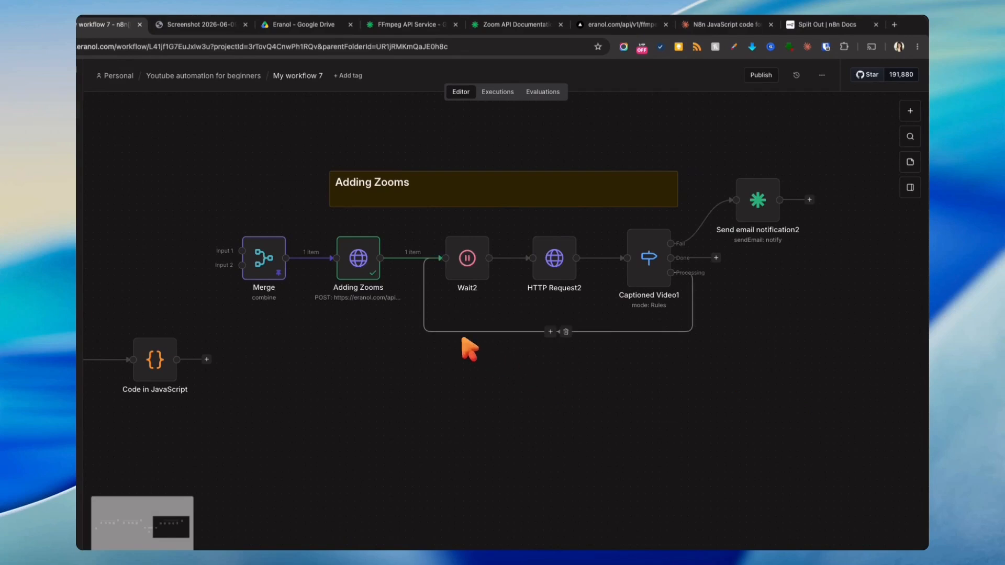
double_click(368, 268)
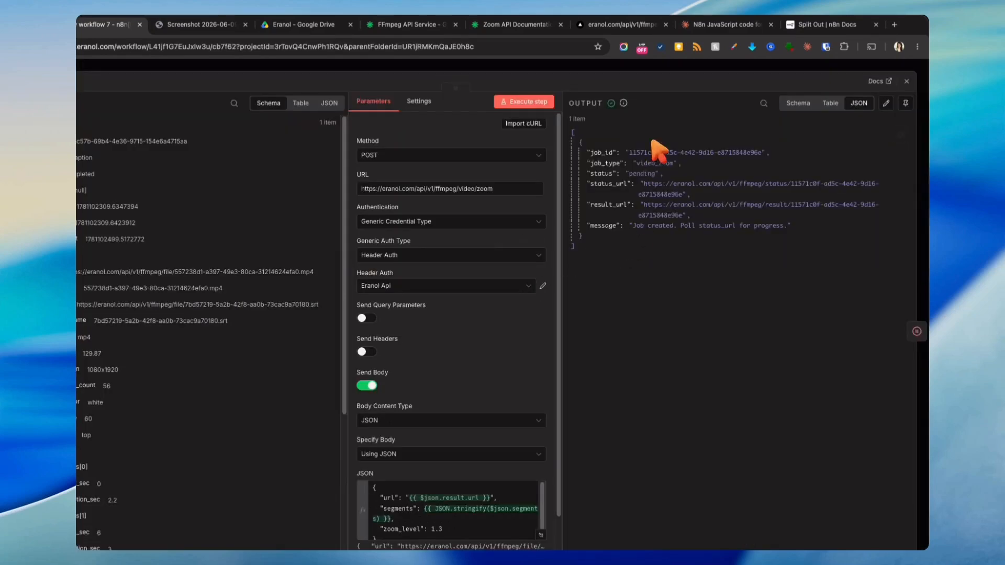
left_click(639, 69)
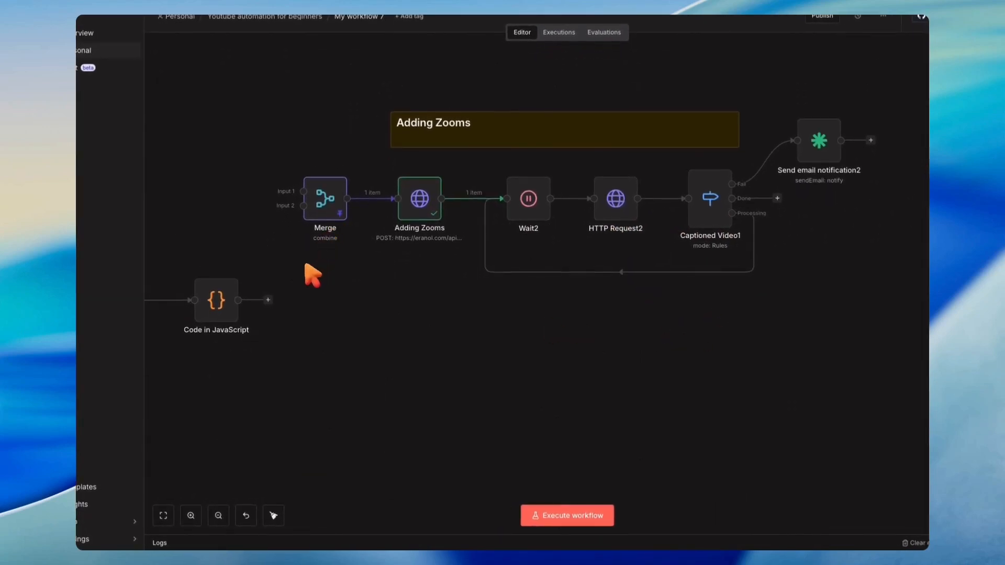
left_click_drag(304, 305, 654, 348)
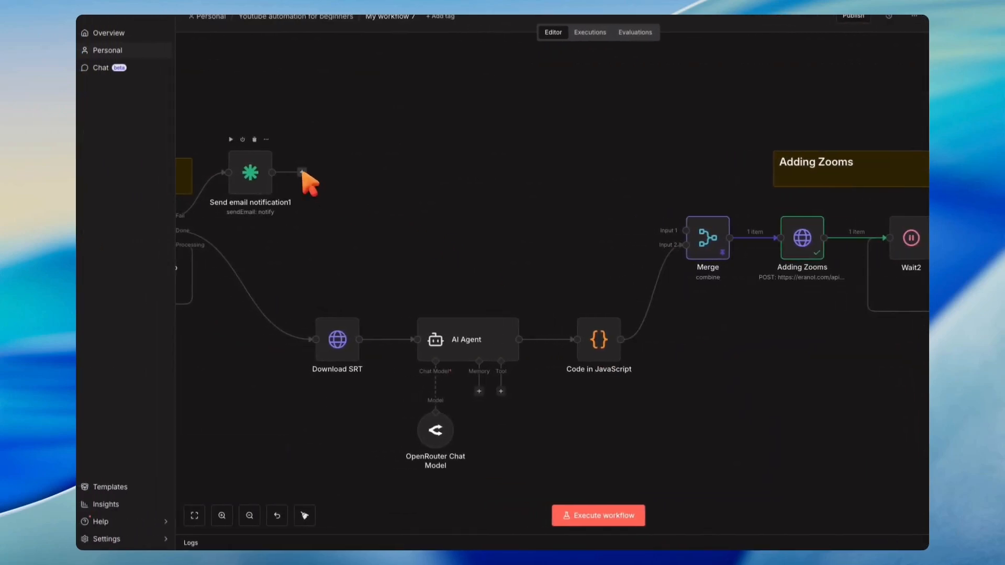
left_click_drag(304, 450, 444, 439)
left_click_drag(283, 222, 814, 224)
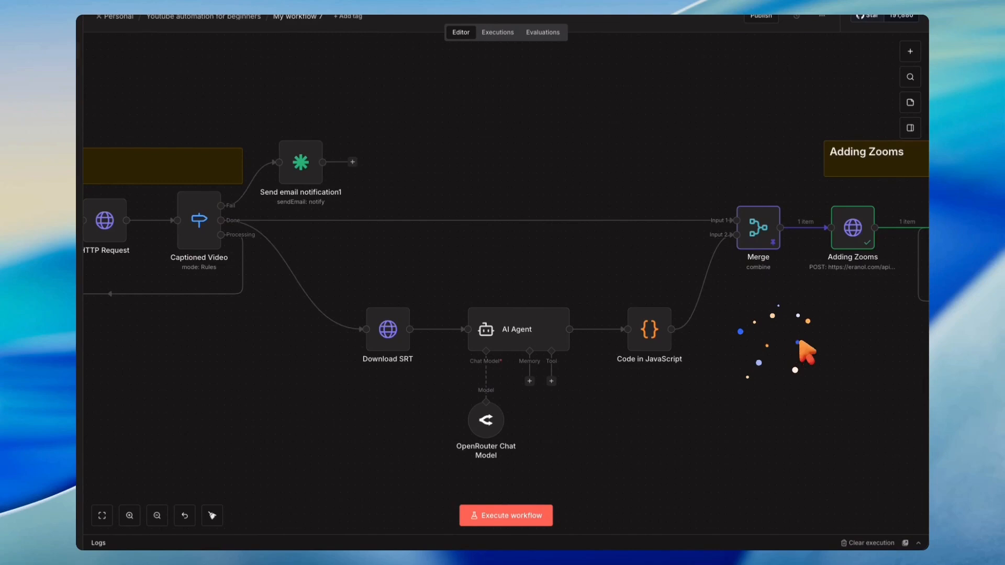
left_click_drag(806, 351, 426, 225)
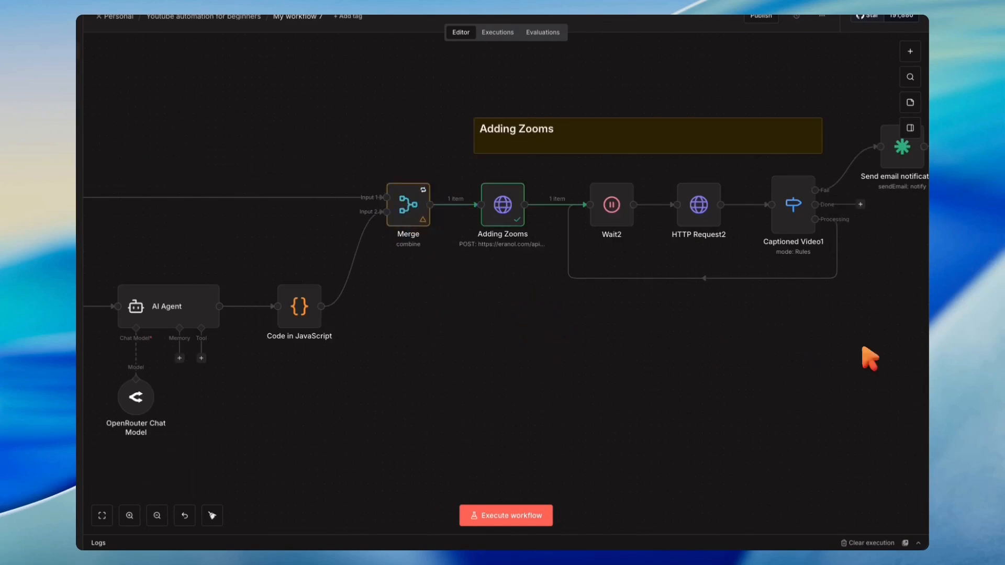
- In the Generate Caption node's JSON body, set font_size to 120 and padding_top to 90
left_click_drag(868, 358, 607, 340)
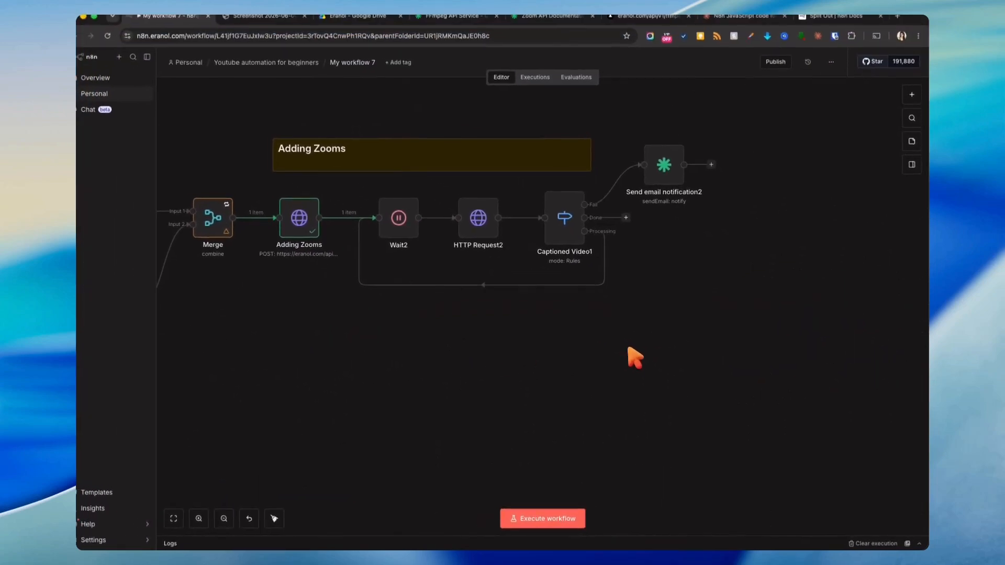
scroll(639, 361, "down", 5)
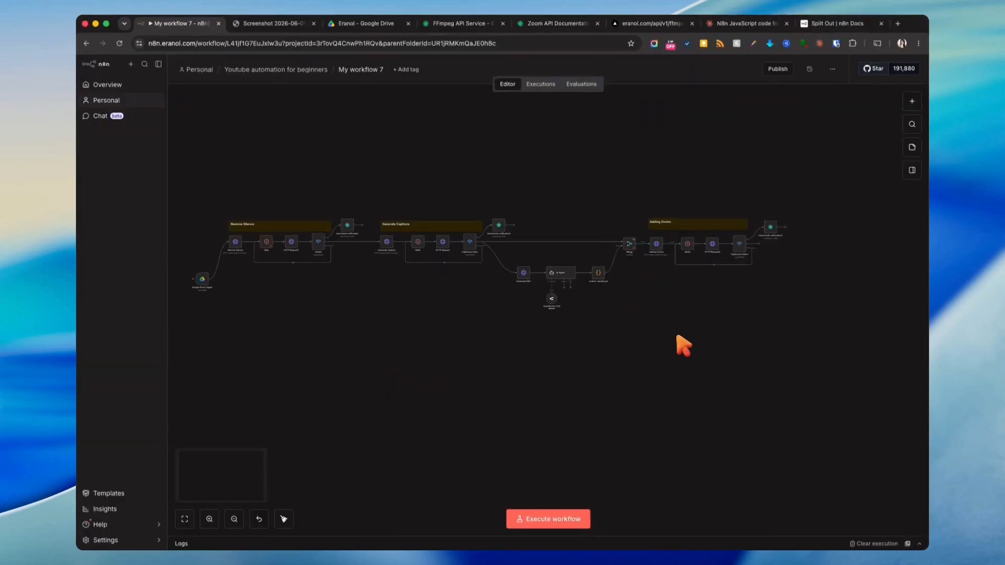
scroll(680, 345, "up", 3)
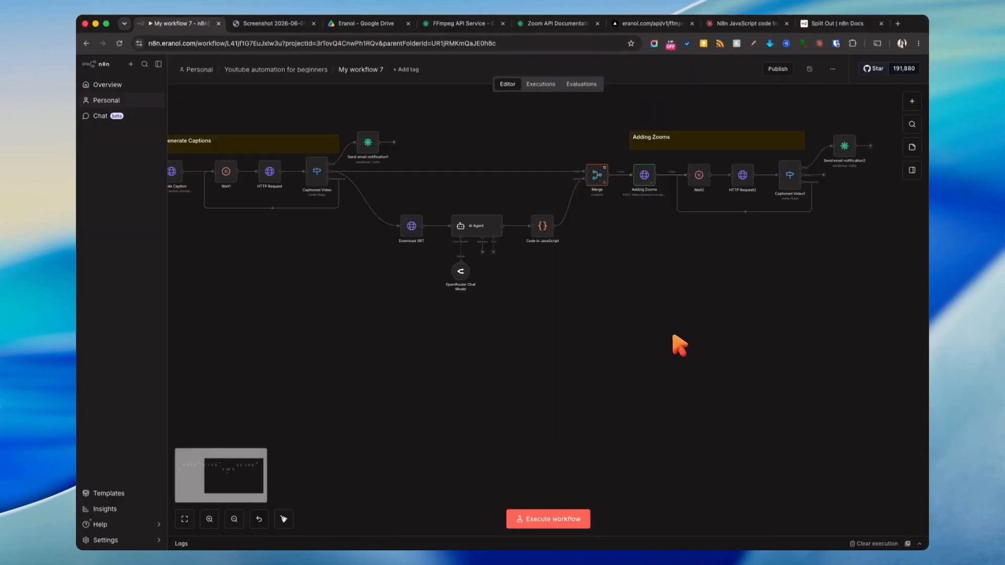
left_click_drag(696, 313, 592, 391)
scroll(591, 385, "up", 3)
left_click_drag(661, 305, 531, 364)
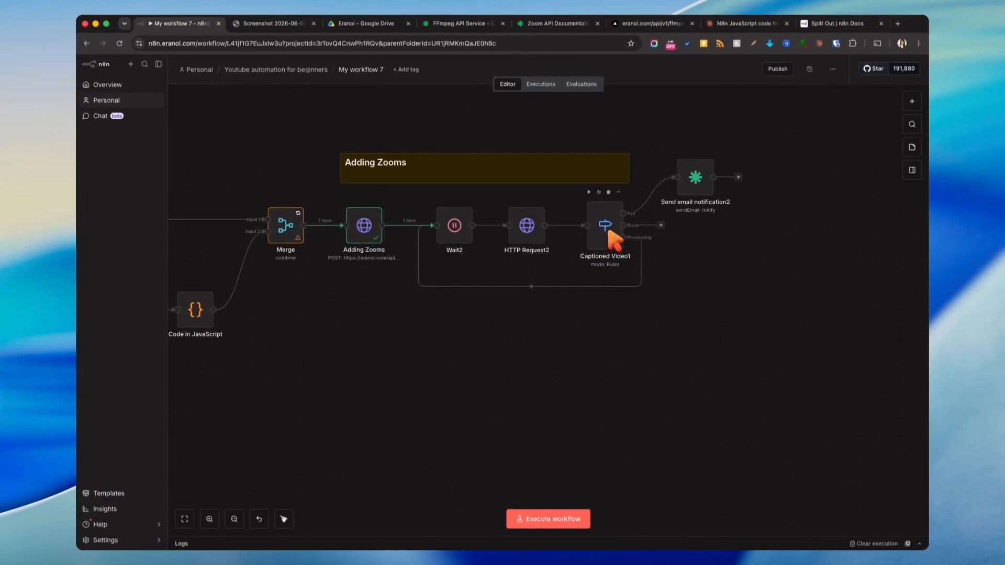
left_click_drag(548, 364, 813, 350)
left_click_drag(543, 406, 846, 422)
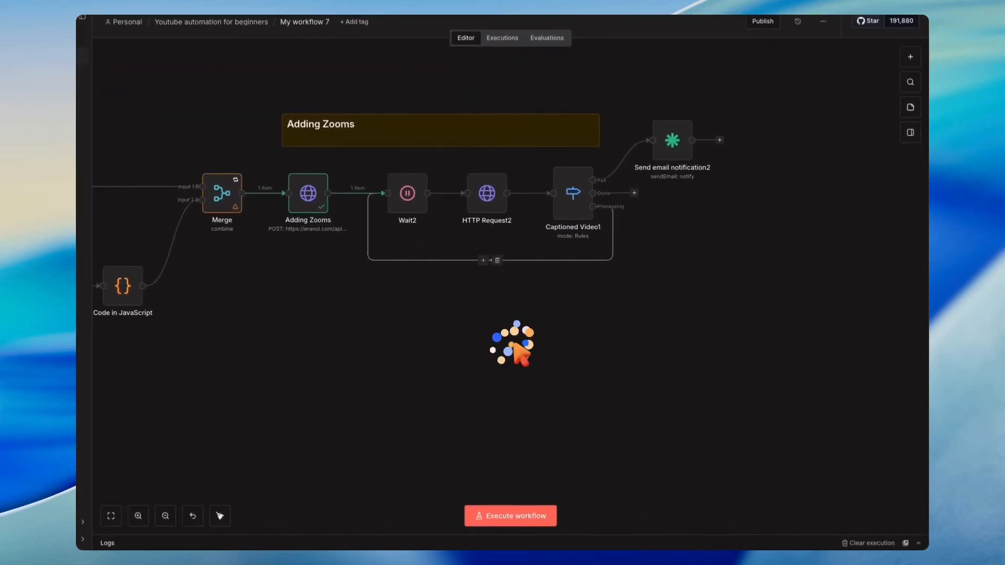
left_click_drag(501, 393, 774, 384)
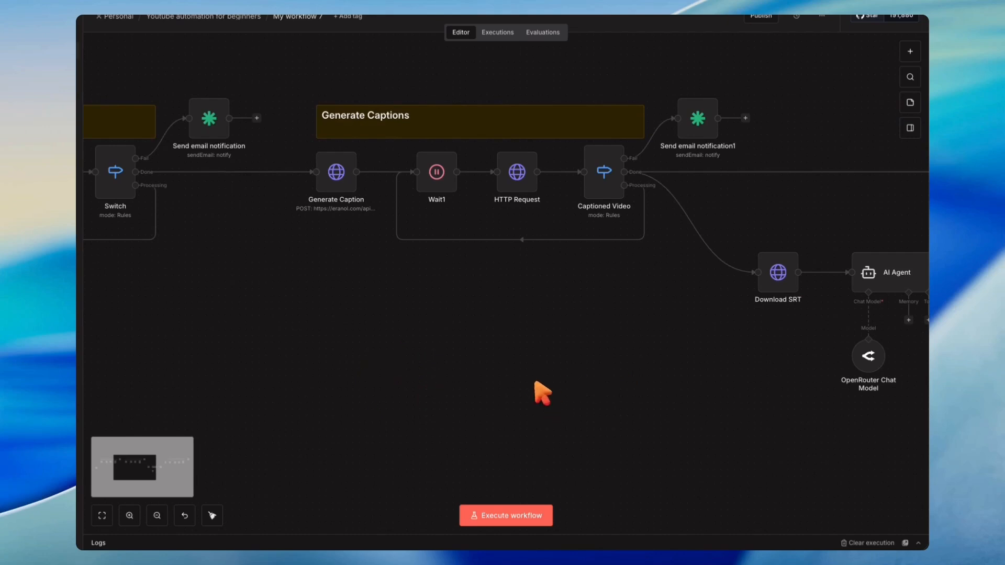
double_click(350, 191)
scroll(507, 370, "down", 1)
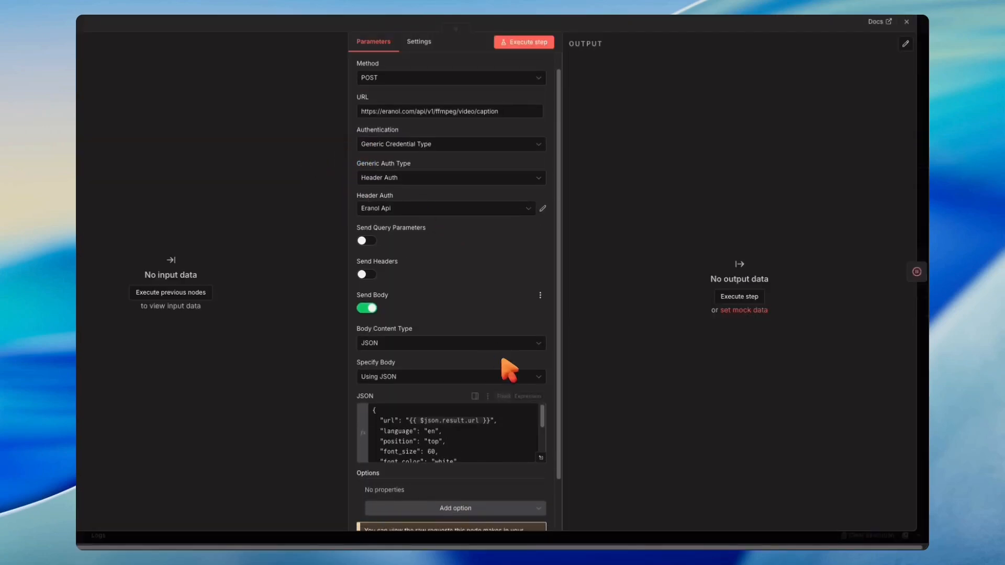
left_click(567, 454)
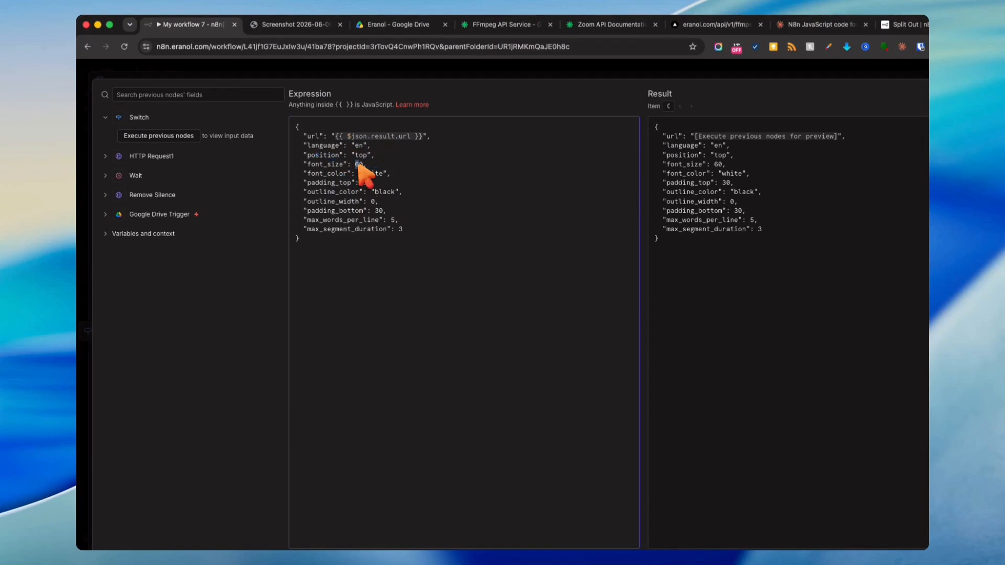
key("BackSpace")
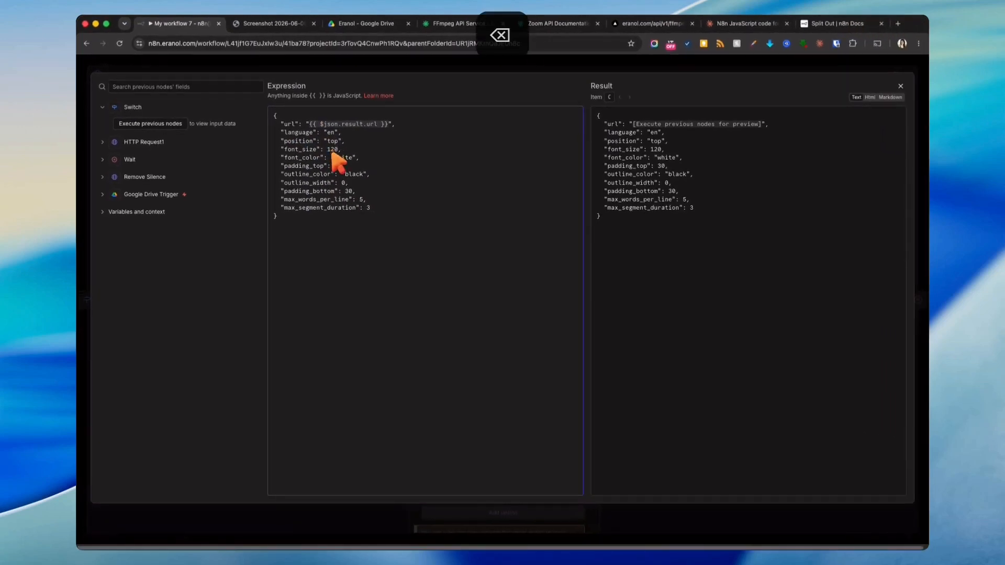
double_click(336, 165)
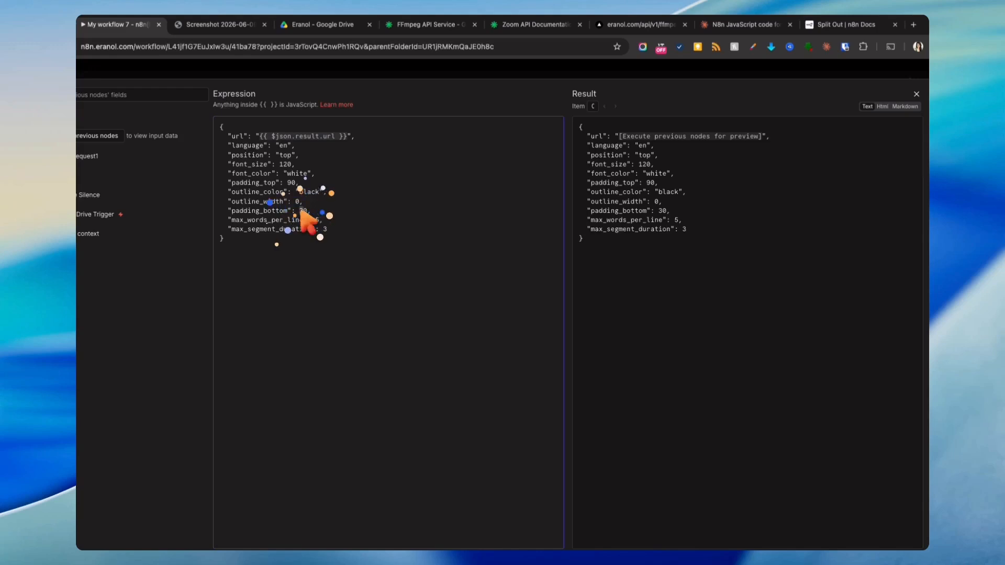
left_click(461, 71)
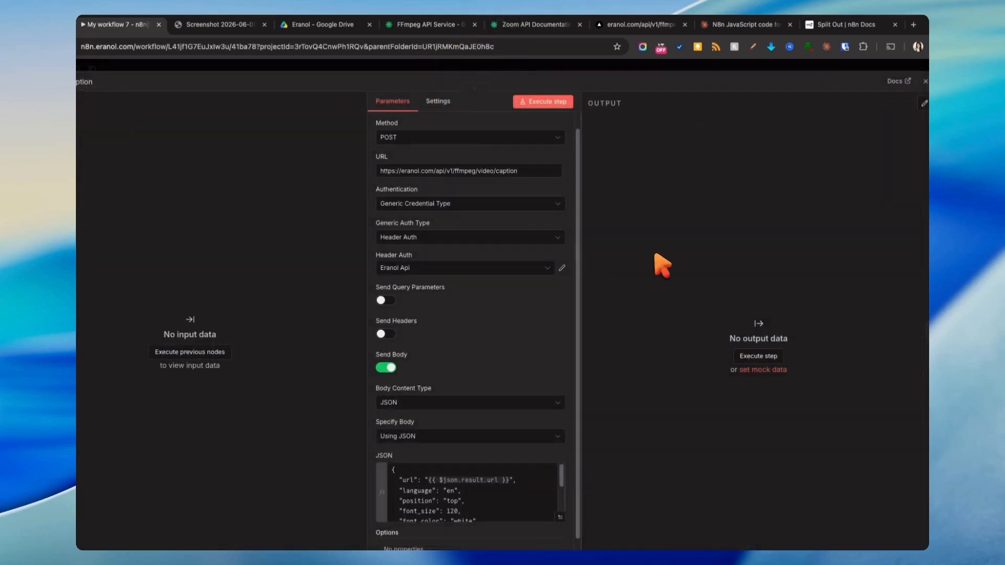
left_click(707, 64)
left_click(683, 373)
- Execute the whole workflow from the trigger
scroll(683, 373, "down", 5)
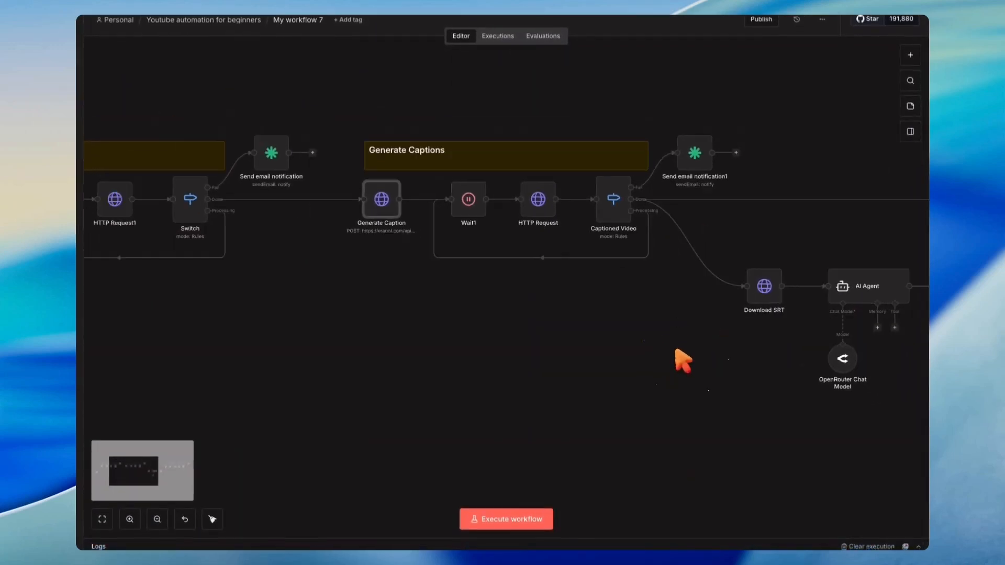
left_click_drag(689, 391, 570, 285)
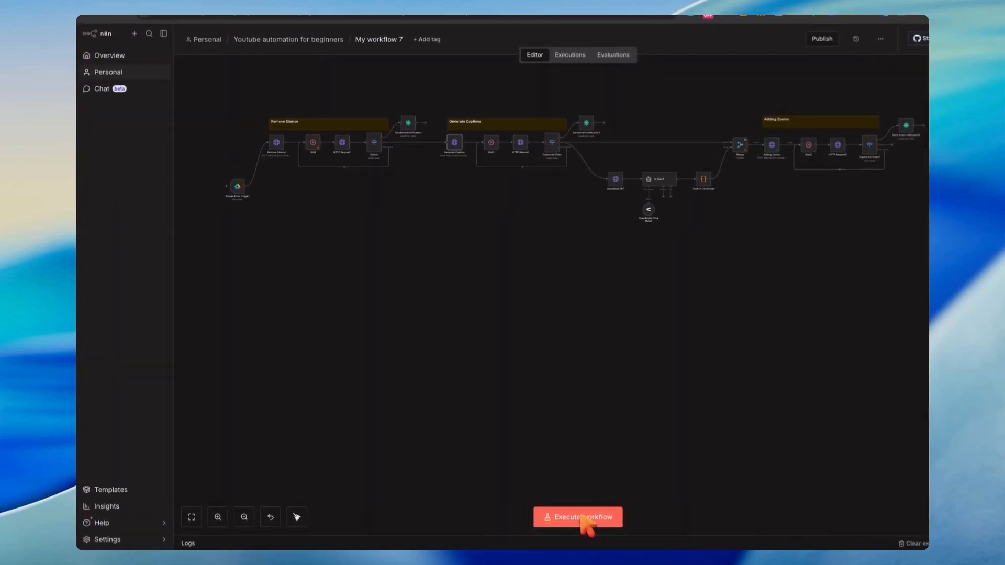
left_click(551, 518)
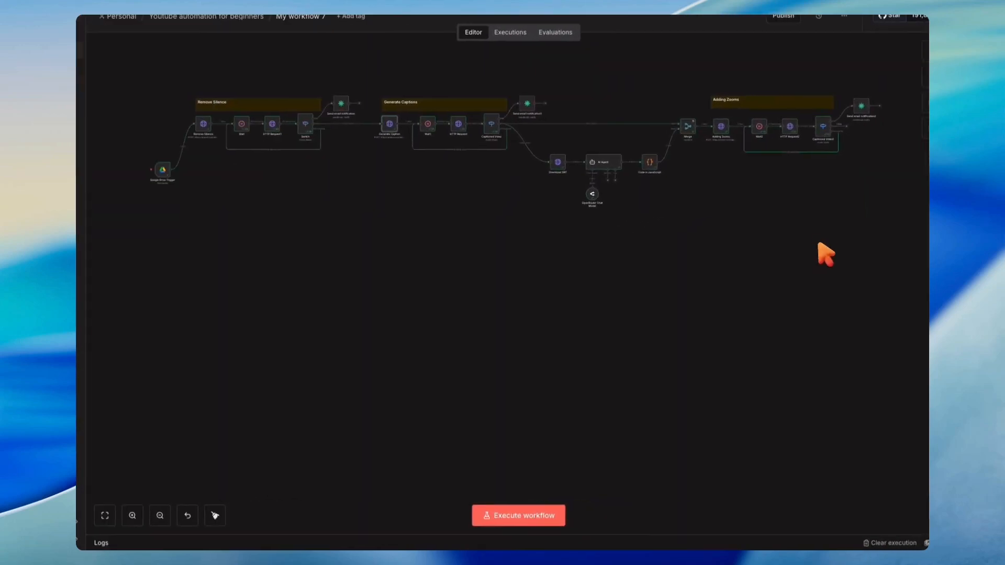
left_click_drag(821, 210, 619, 276)
scroll(619, 275, "up", 5)
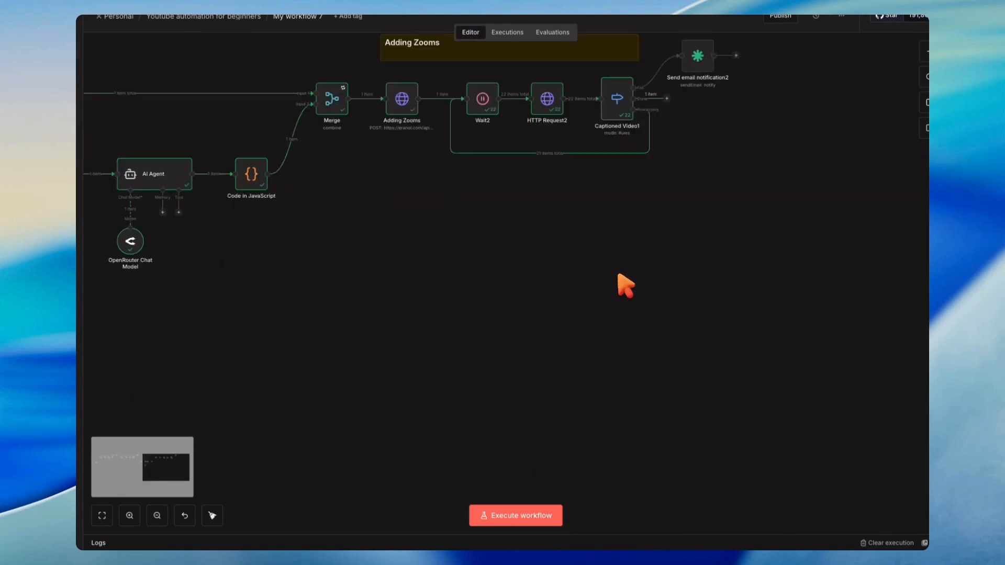
left_click_drag(662, 194, 590, 429)
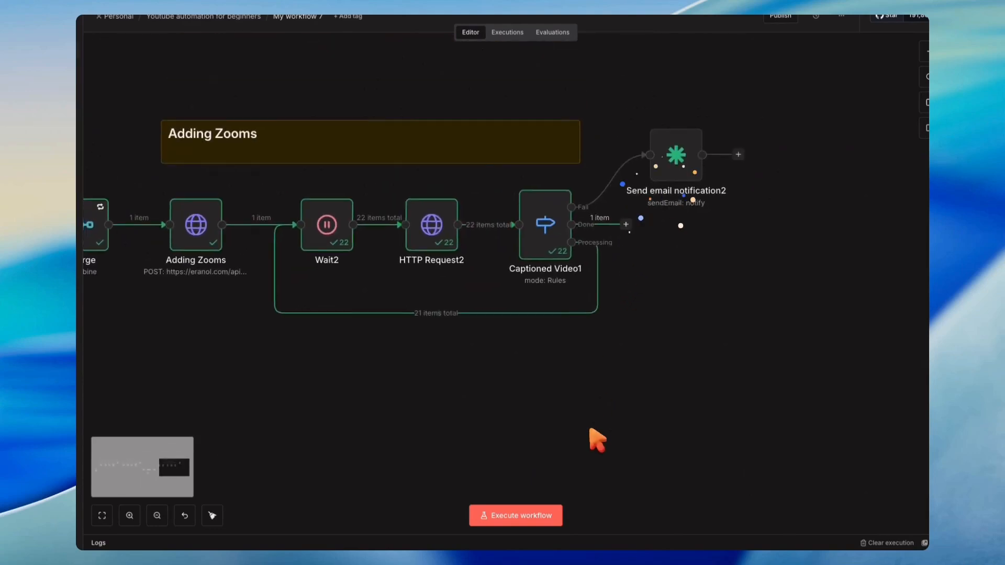
- Copy the zoomed video url from Captioned Video1's output, open it in a new browser tab and play it
double_click(549, 243)
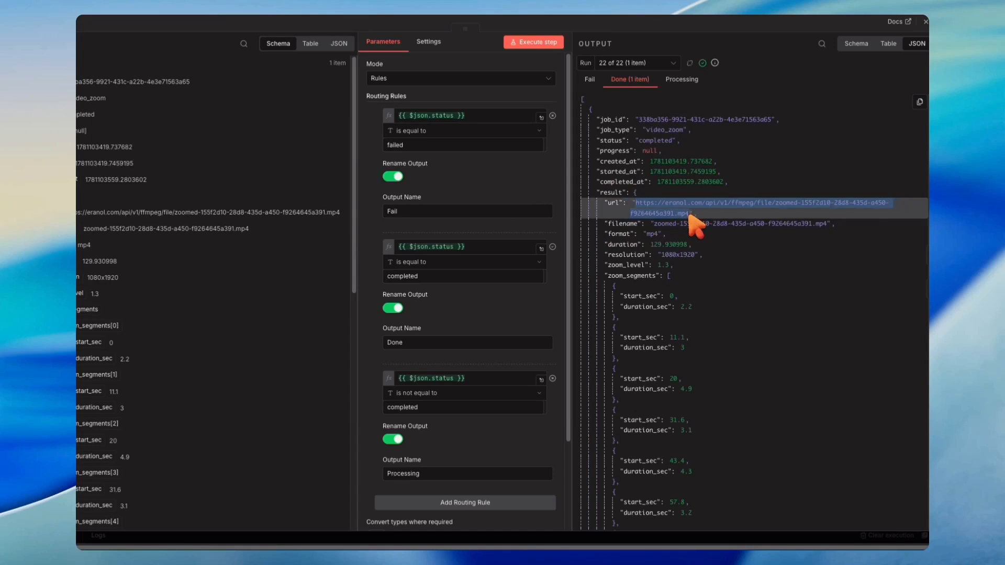
key("super+c")
key("super+t")
key("super+v")
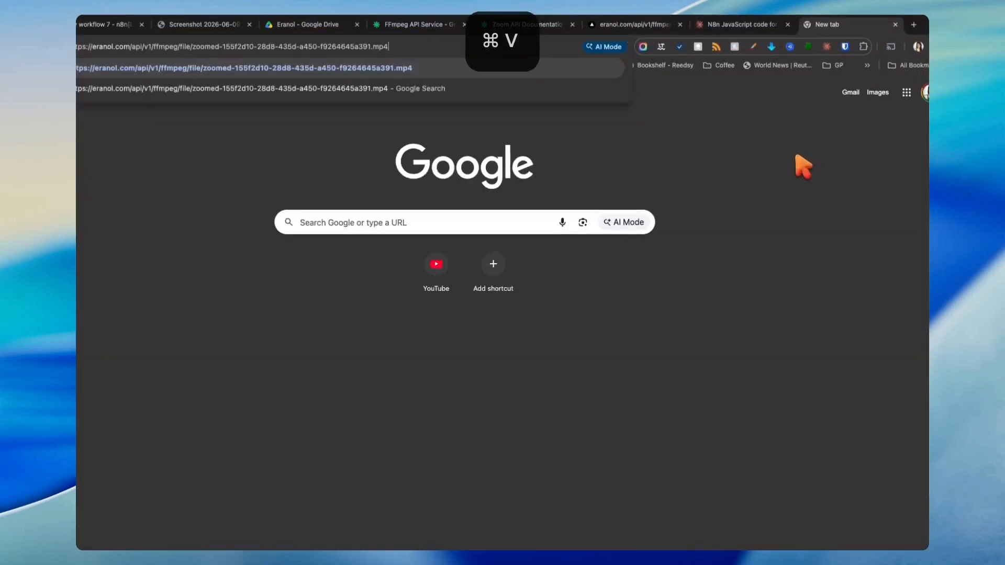
key("Return")
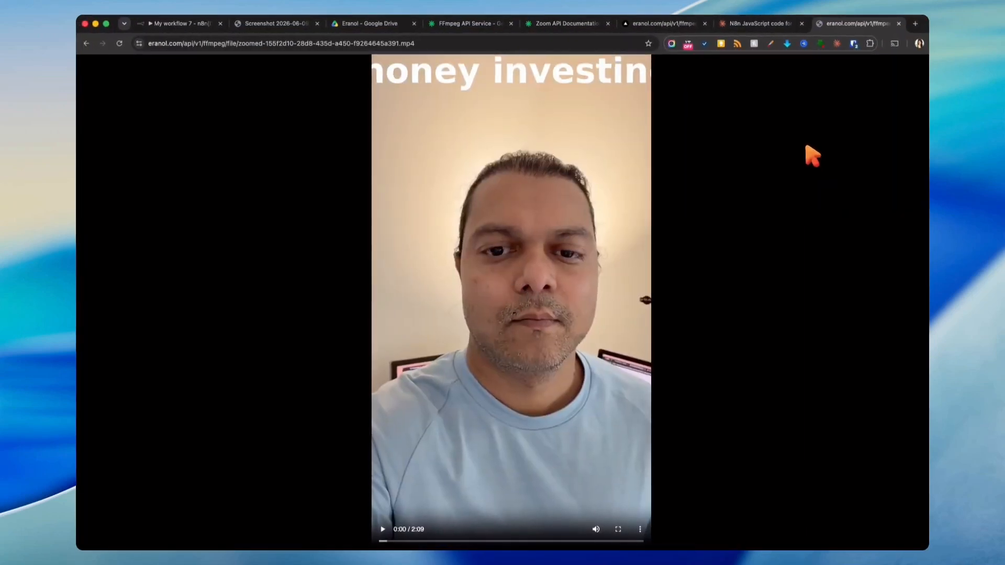
left_click(421, 531)
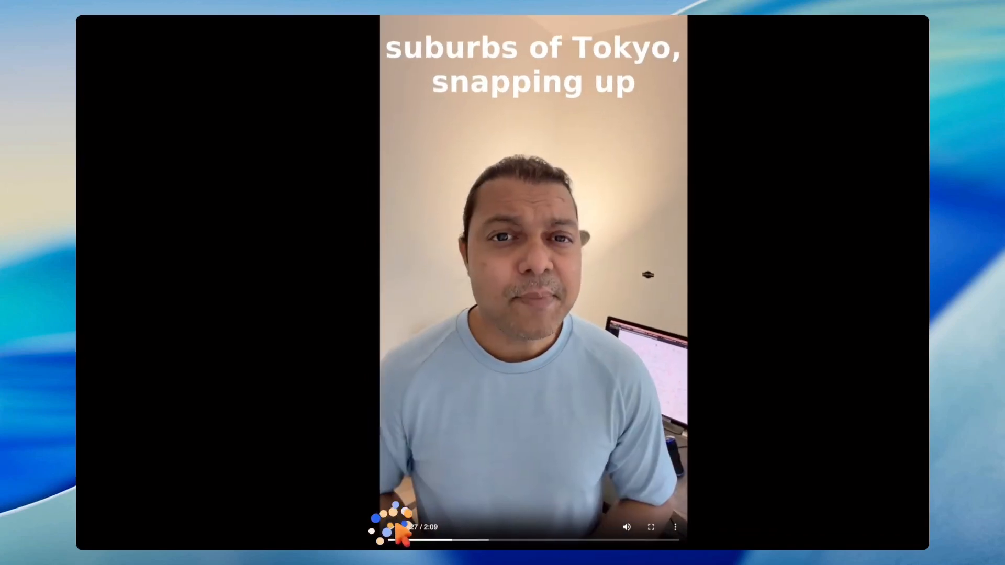
- Switch to the tab with the workflow plan diagram
left_click(295, 19)
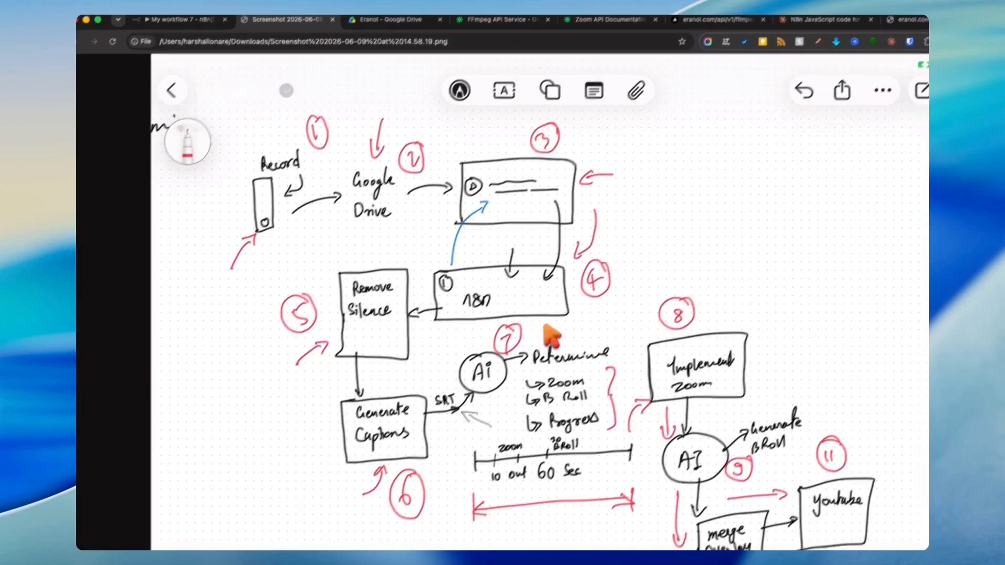